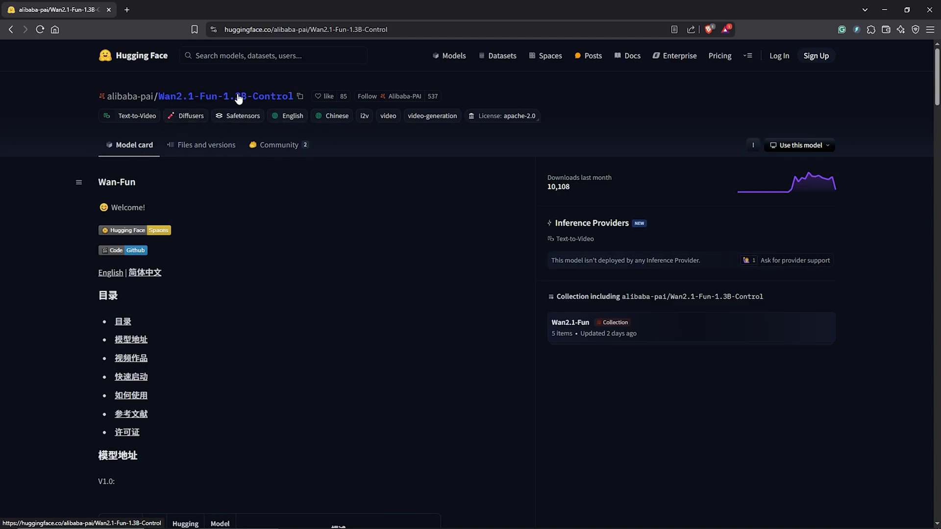
Step: Download diffusion_pytorch_model.safetensors from the Wan2.1-Fun-1.3B-Control files into ComfyUI's models/diffusion_models folder, using the name Wan_2.1_Fun_Control_1.3B.safetensors
left_click(205, 152)
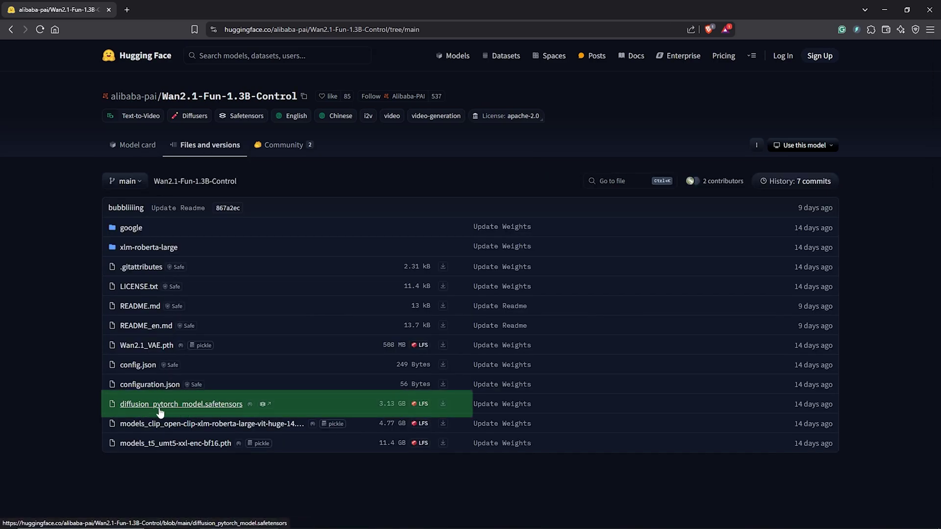
left_click(443, 404)
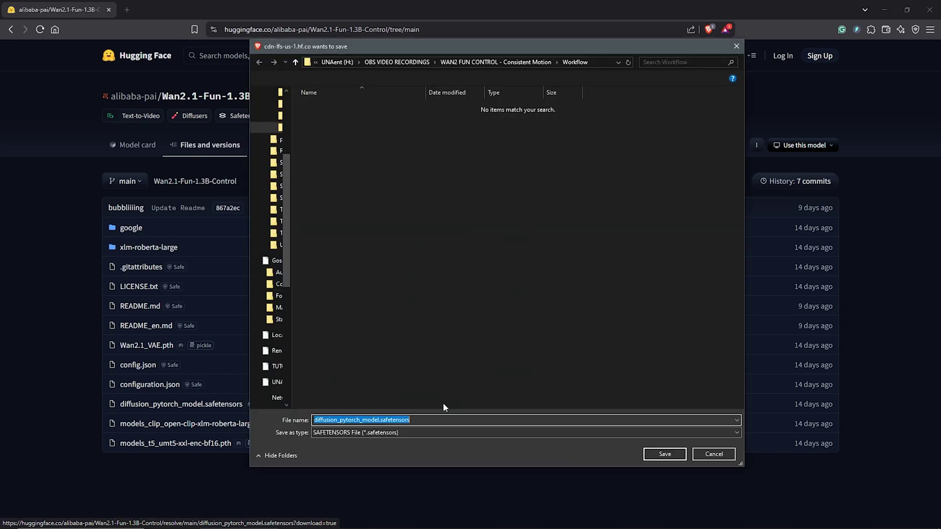
double_click(350, 108)
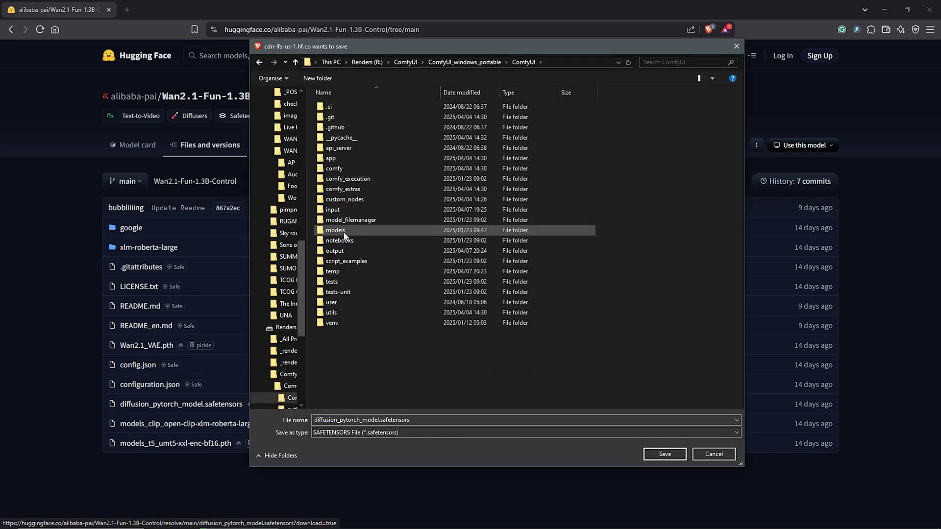
double_click(343, 232)
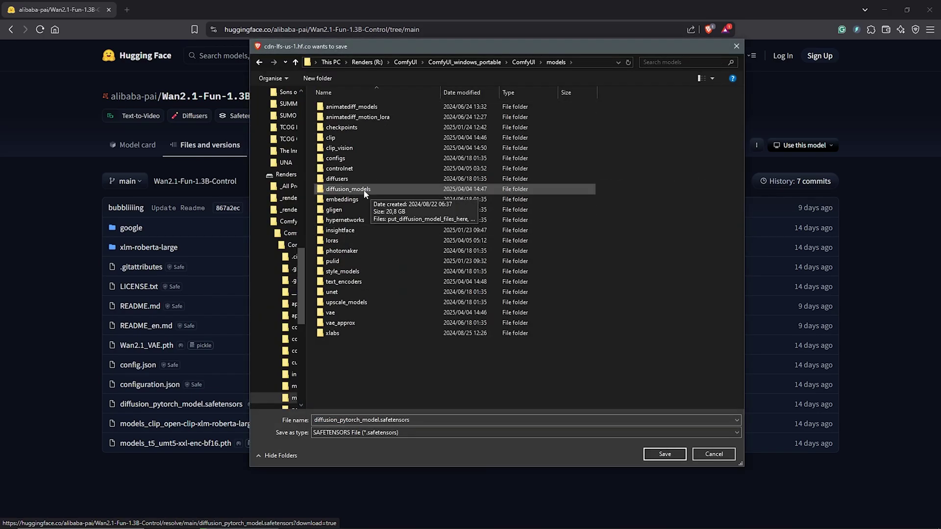
double_click(349, 189)
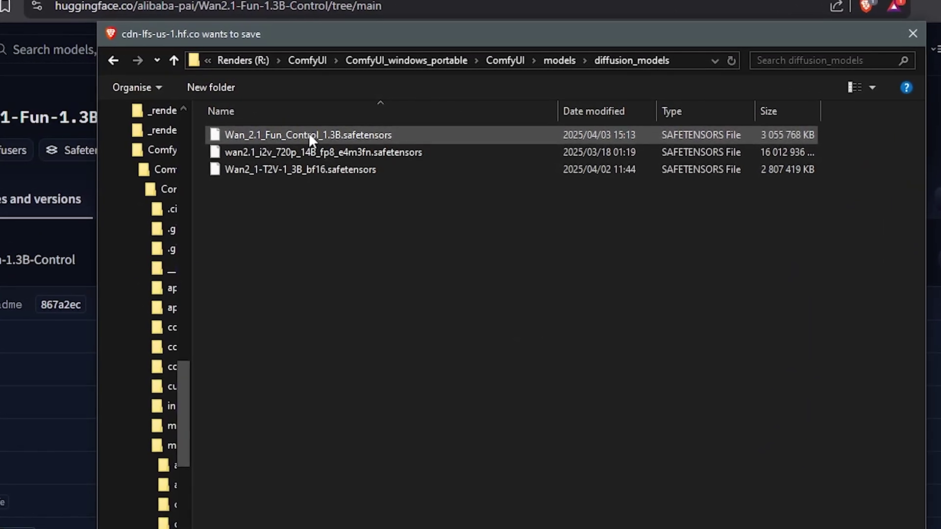
left_click(309, 135)
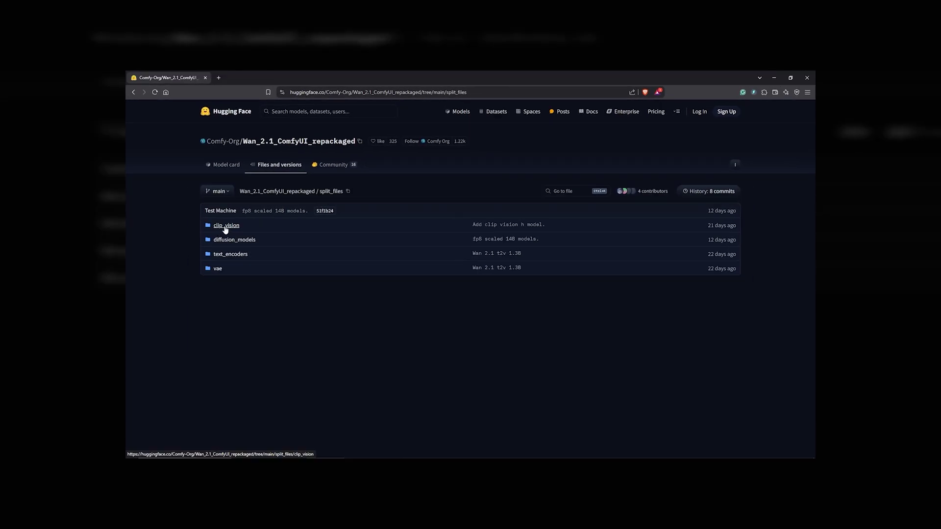
Step: Open the clip_vision folder within split_files of the Wan_2.1_ComfyUI_repackaged repository
left_click(227, 227)
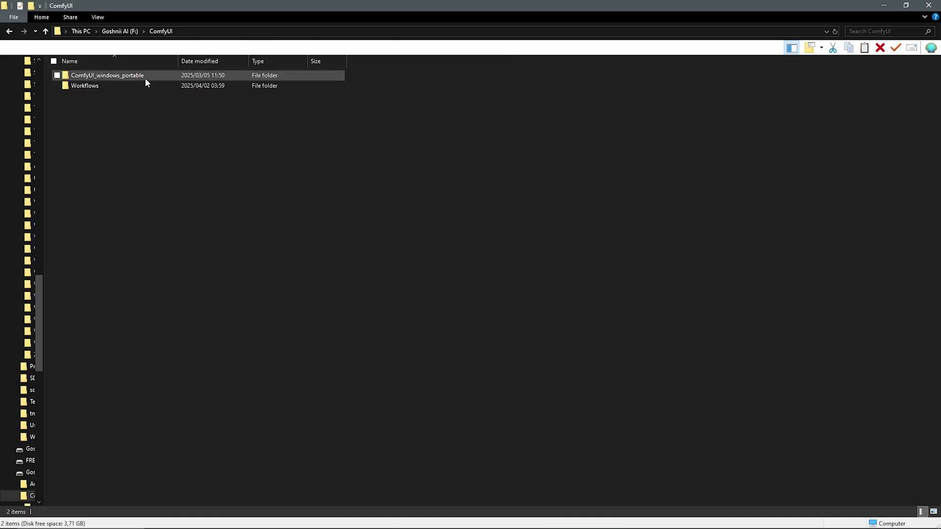
Step: Run update_comfyui.bat from the update folder inside ComfyUI_windows_portable
double_click(144, 79)
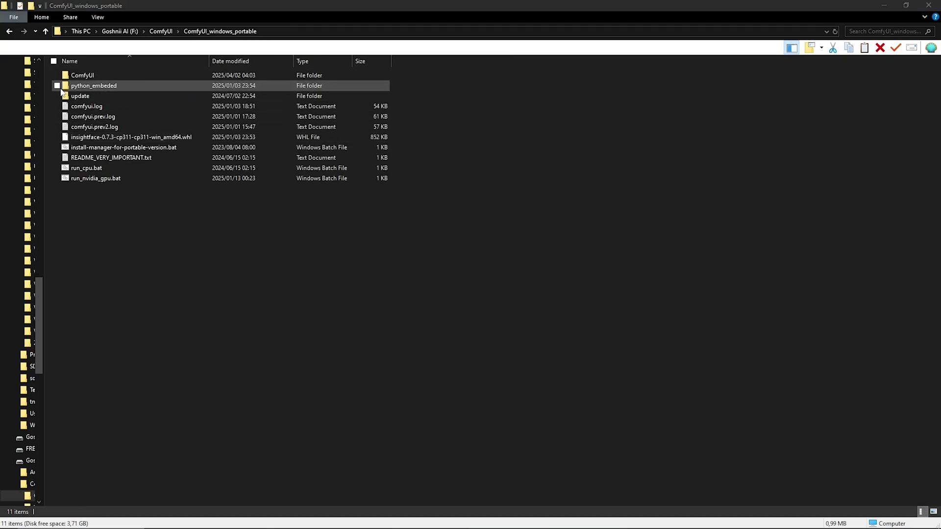
double_click(73, 96)
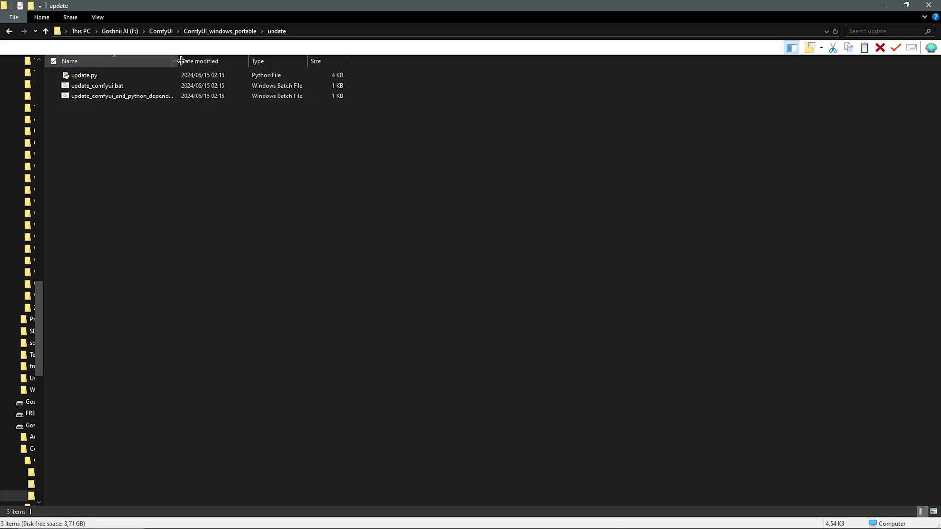
left_click(94, 86)
right_click(92, 87)
left_click(104, 96)
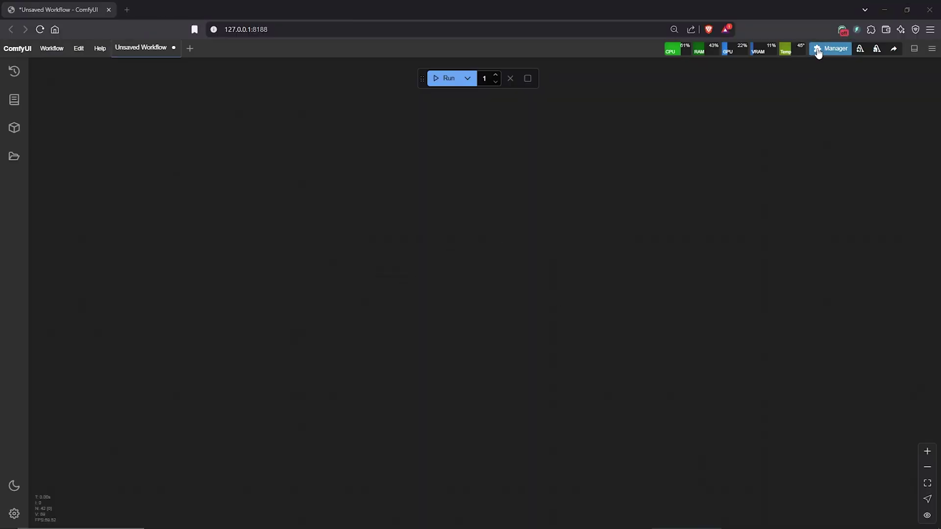
Step: Look up "video helper" among the installed custom nodes in ComfyUI Manager and close the manager
left_click(819, 52)
left_click(468, 210)
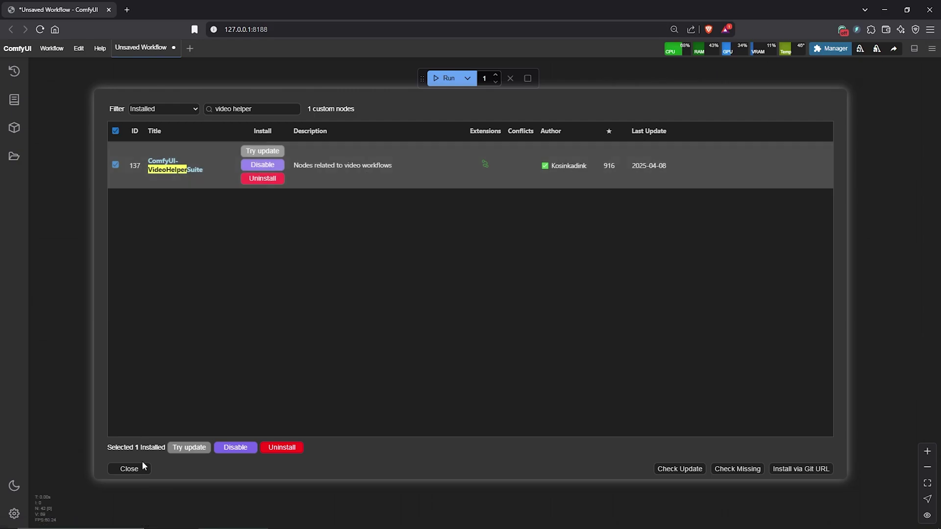
left_click(129, 469)
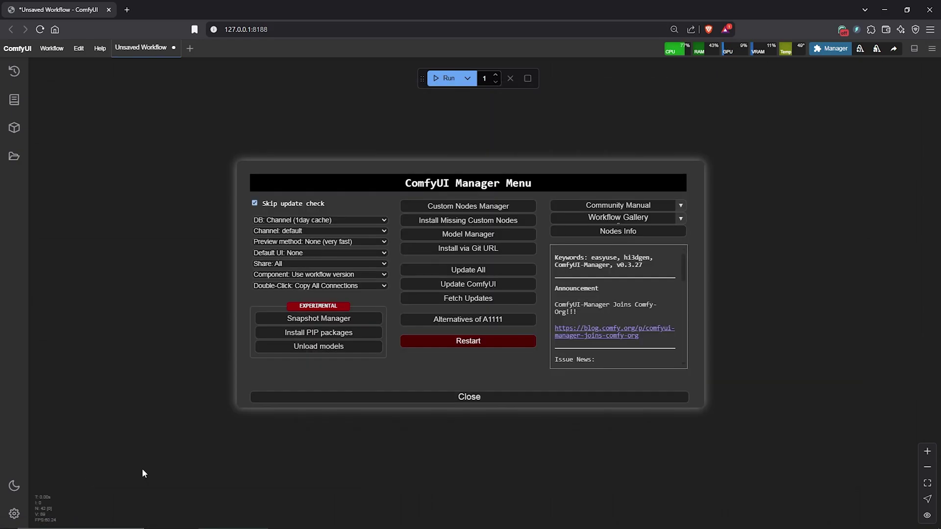
left_click(470, 397)
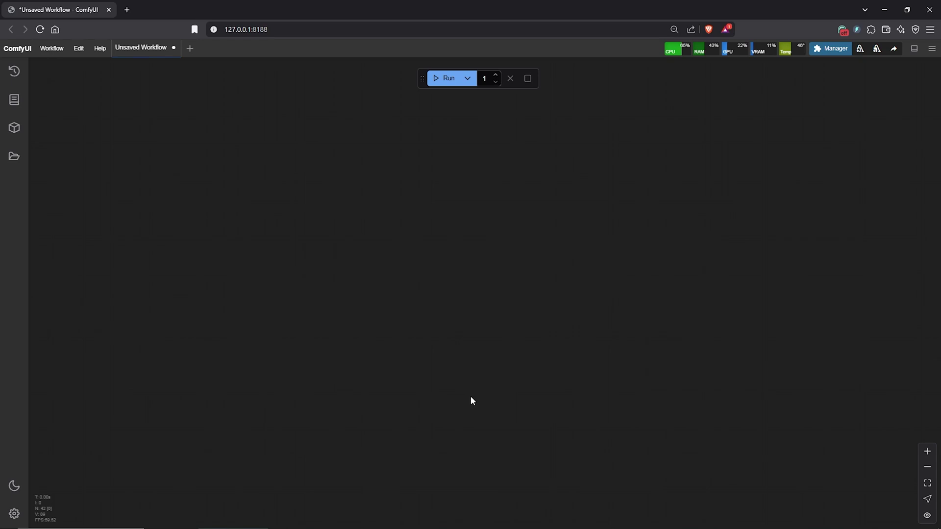
Step: Add a Load Video (Upload) node to the empty workflow and load Surf GUY 1920.mp4 into it
double_click(365, 170)
type("load v")
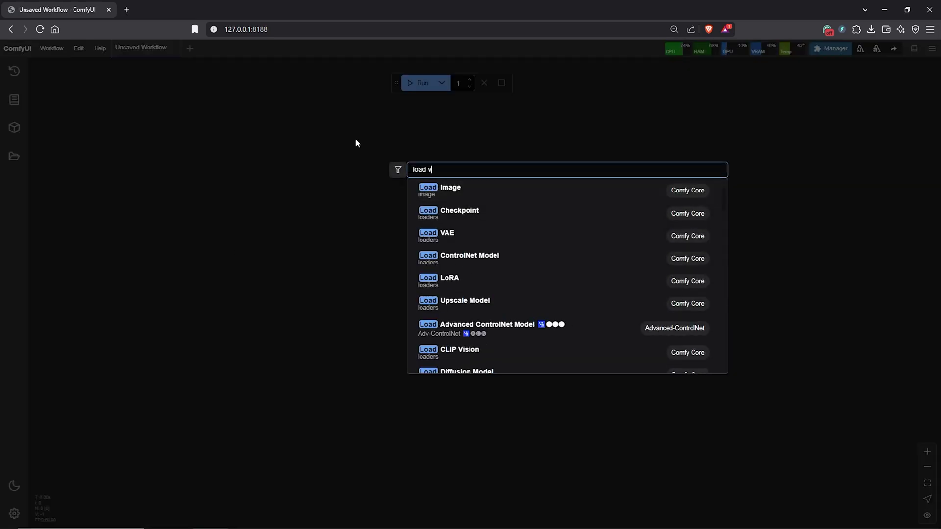
type("ideo")
left_click(578, 196)
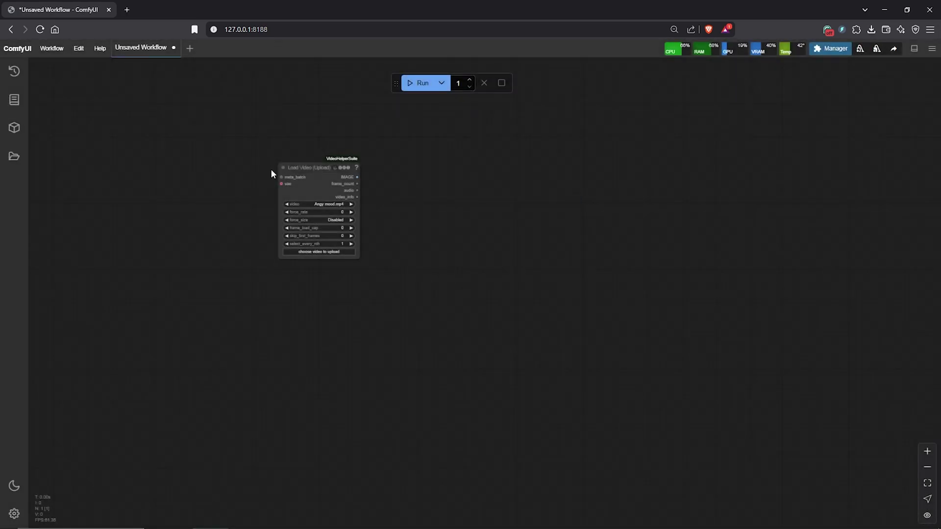
scroll(273, 169, "up", 4)
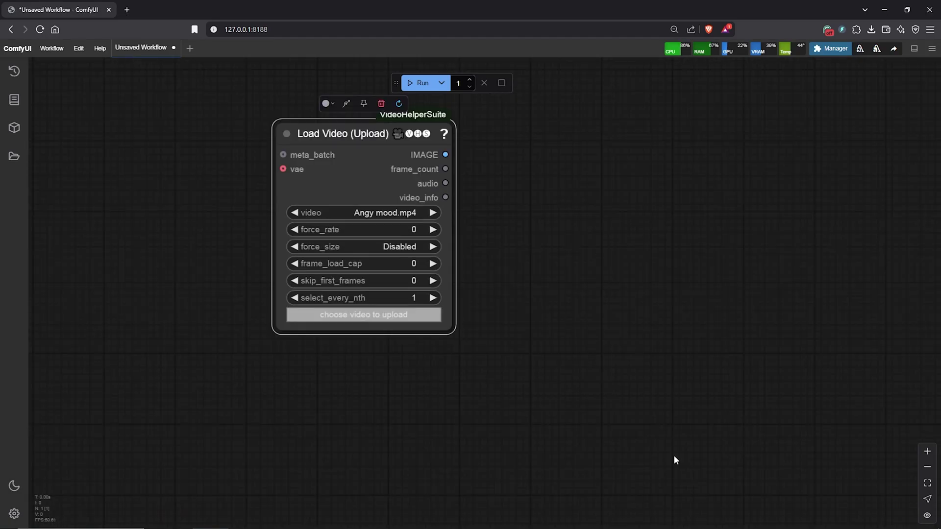
scroll(538, 366, "up", 1)
scroll(537, 366, "down", 4)
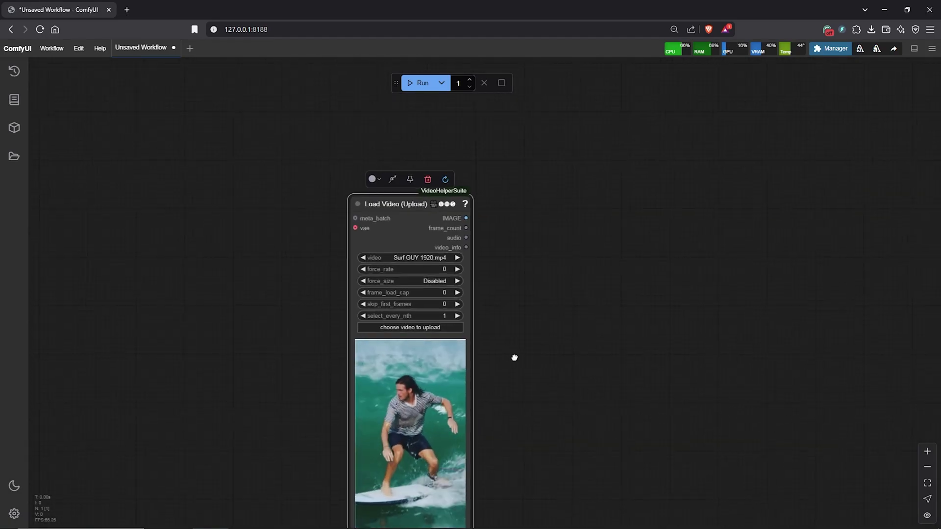
Step: Add a DWPose Estimator node from the ControlNet Preprocessors beside the Load Video node
left_click_drag(513, 356, 406, 296)
right_click(429, 140)
left_click(430, 142)
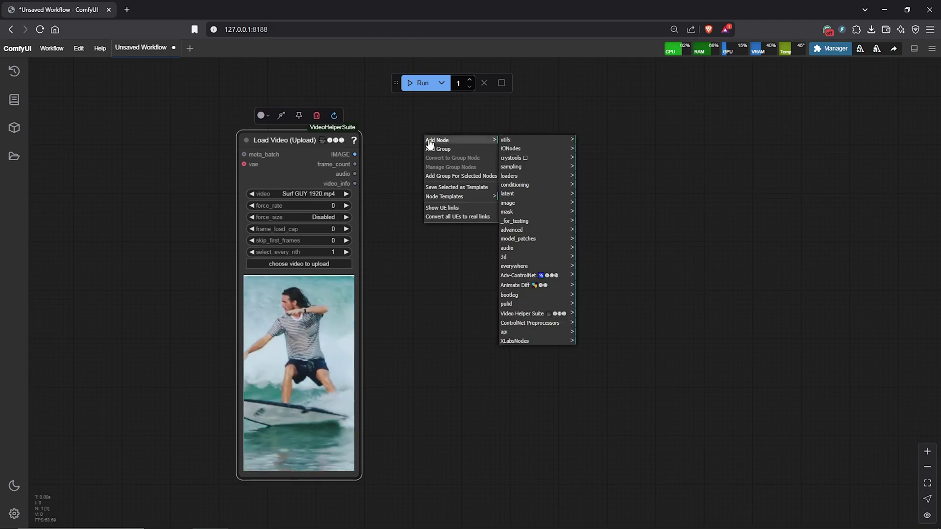
left_click(553, 325)
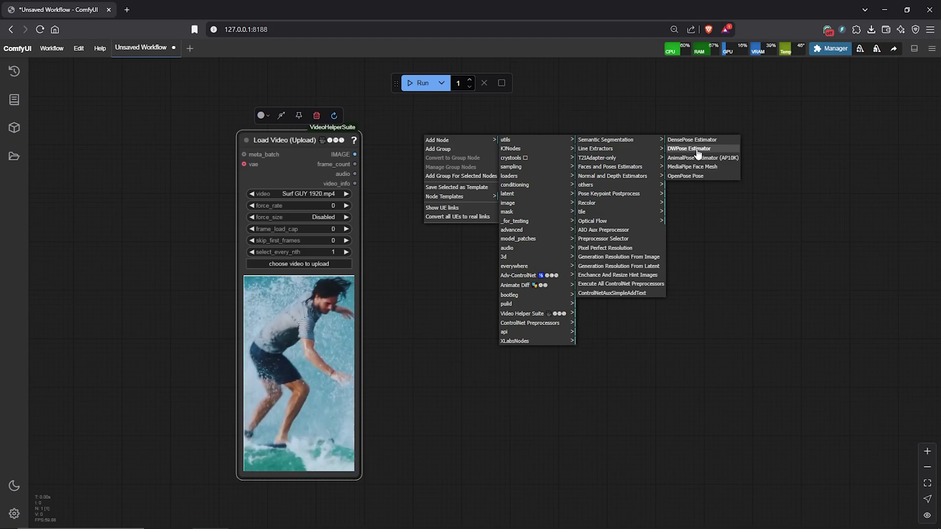
left_click(697, 150)
Step: Add a Depth Anything V2 - Relative node and place it directly below the DWPose Estimator
left_click_drag(518, 286, 489, 275)
right_click(439, 257)
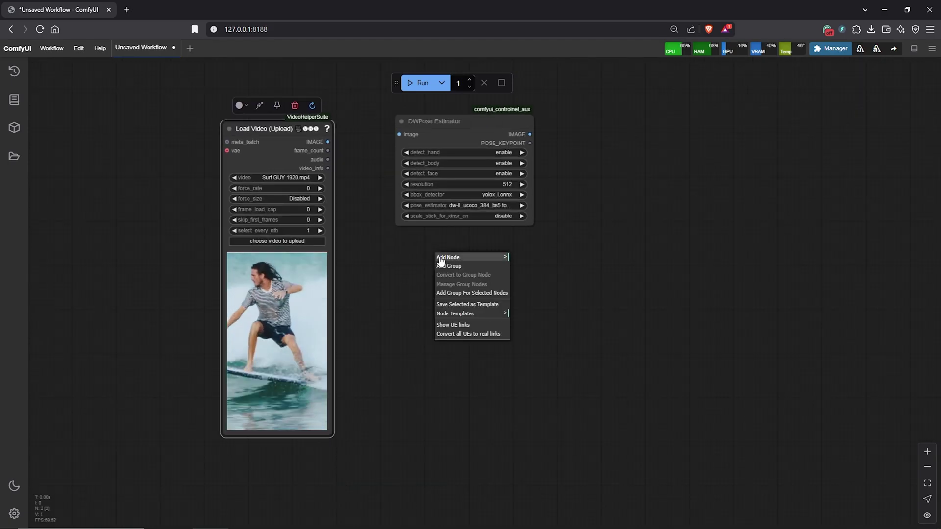
left_click(448, 259)
left_click(563, 442)
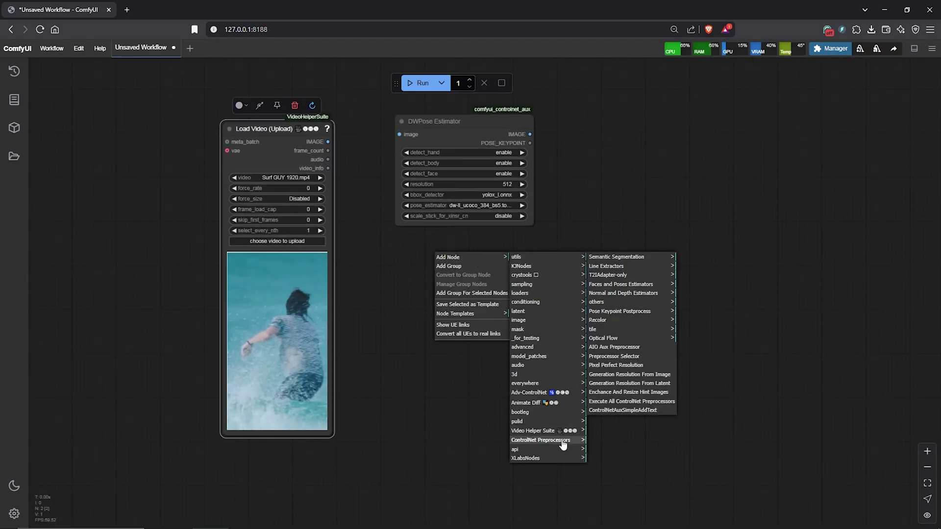
left_click(625, 294)
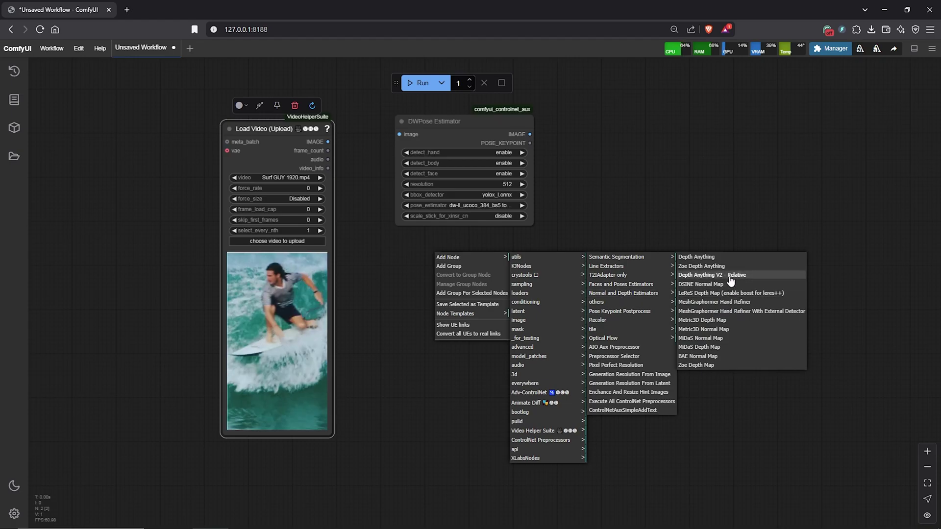
left_click(694, 276)
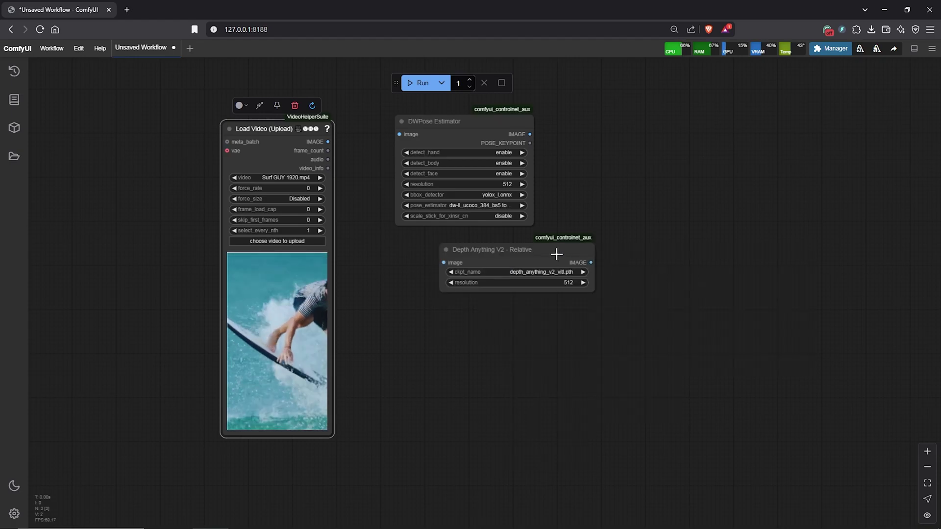
left_click_drag(555, 254, 509, 255)
Step: Connect the Load Video node's IMAGE output to the DWPose Estimator and Depth Anything V2 inputs, and align the nodes
left_click_drag(329, 141, 325, 131)
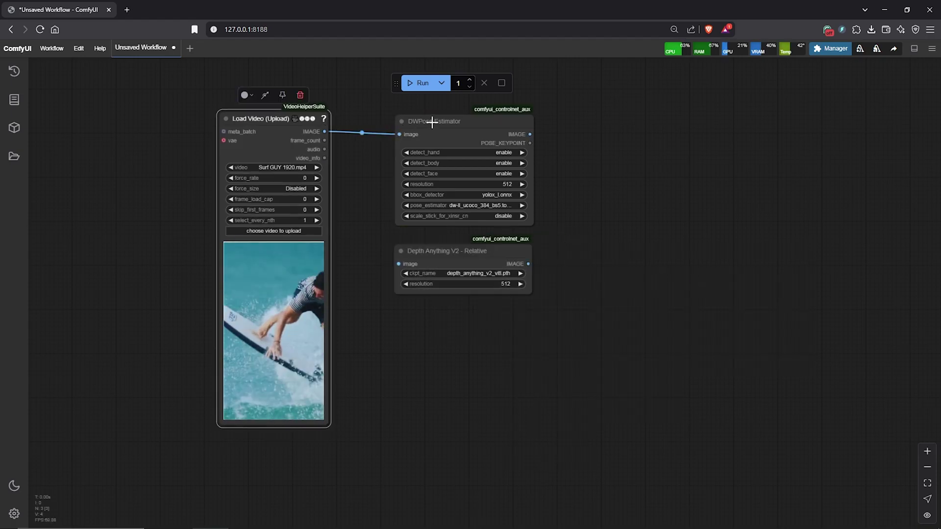
left_click_drag(433, 122, 480, 119)
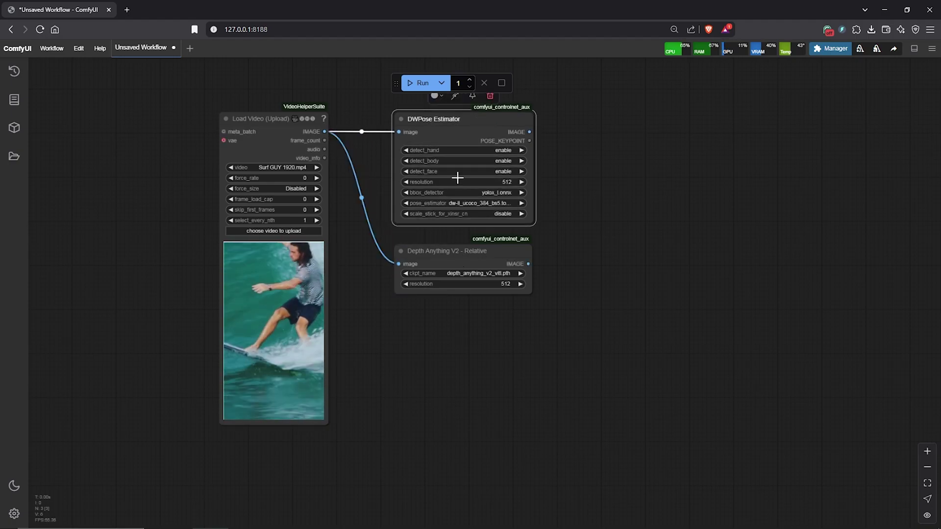
Step: Add an Image Blend node and feed it the DWPose output as image1 and the Depth Anything output as image2
left_click_drag(594, 239, 552, 255)
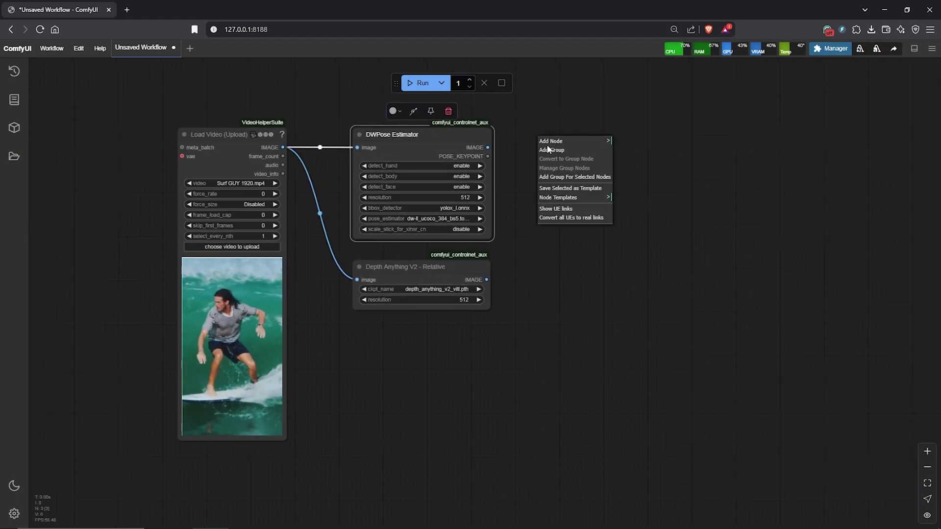
left_click(548, 142)
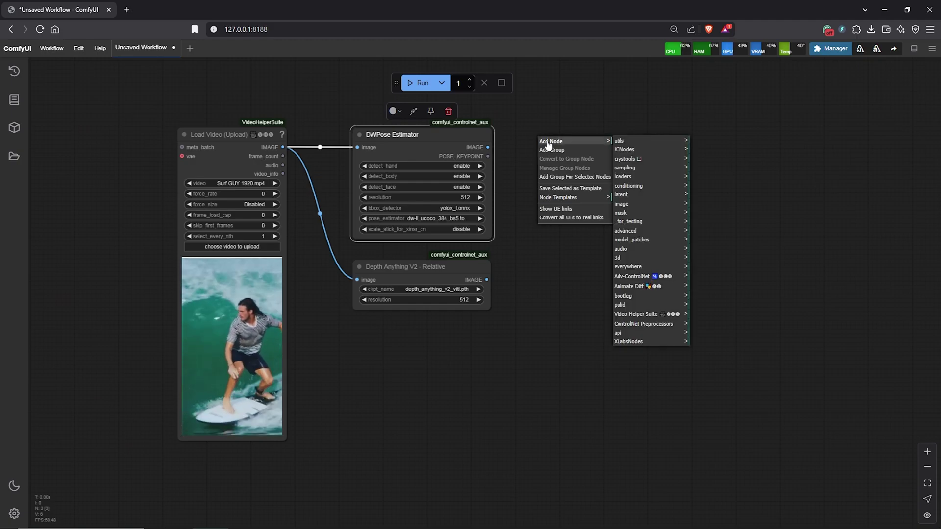
left_click(643, 206)
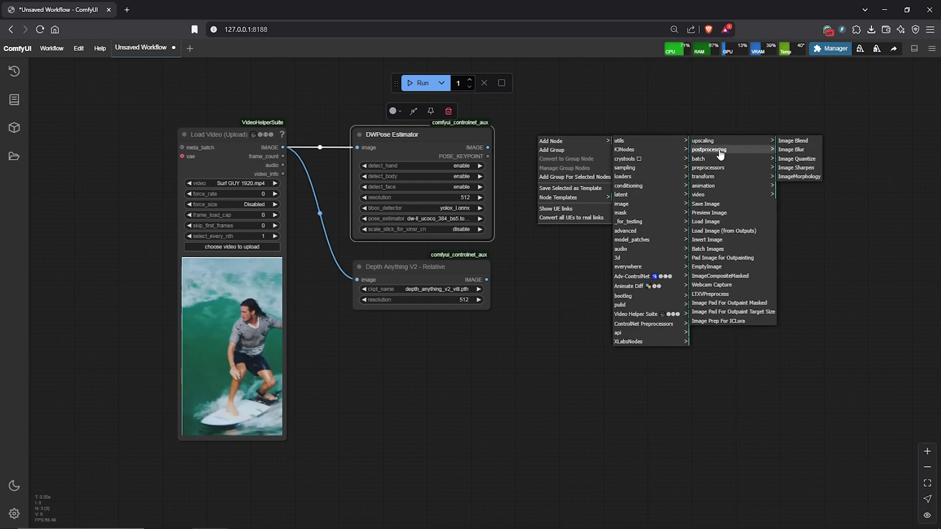
left_click(793, 141)
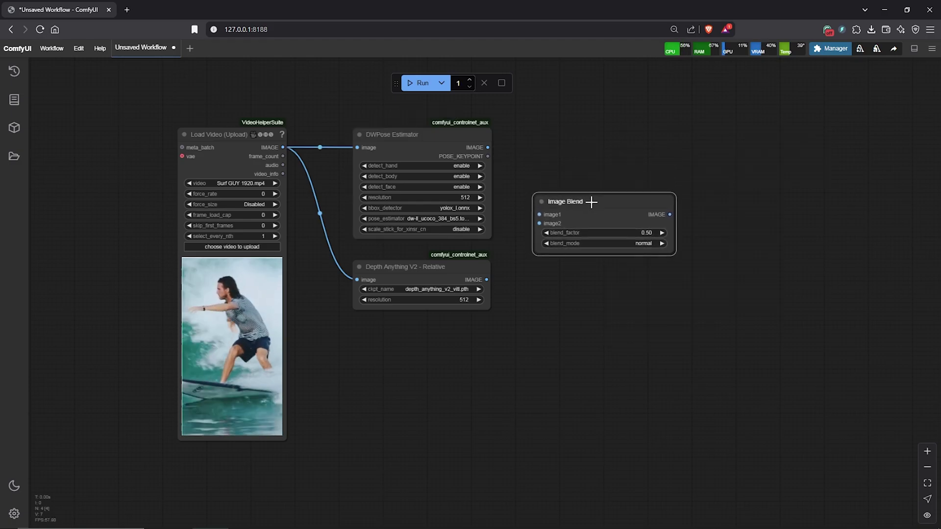
left_click_drag(488, 147, 535, 210)
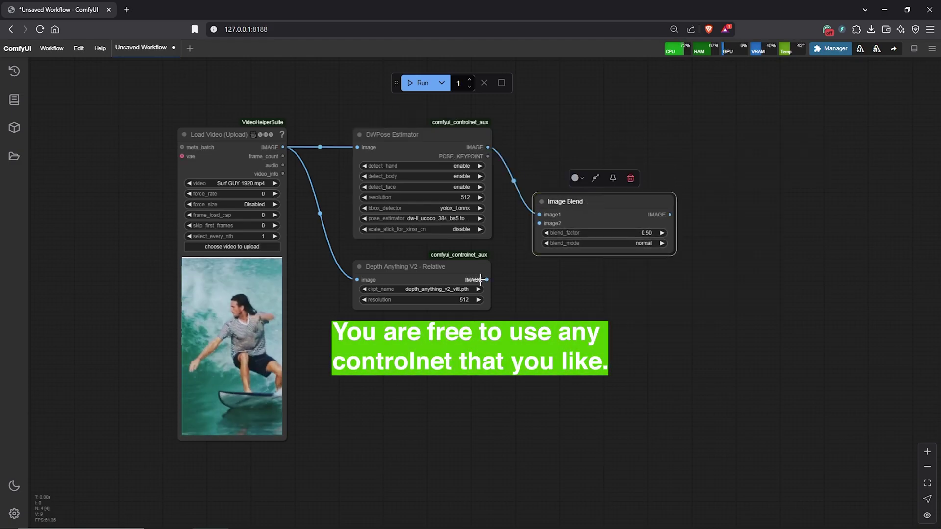
left_click_drag(529, 242, 538, 224)
Step: Add a Video Combine node, connect the Image Blend output to its images input, and enlarge the node
scroll(695, 267, "down", 1)
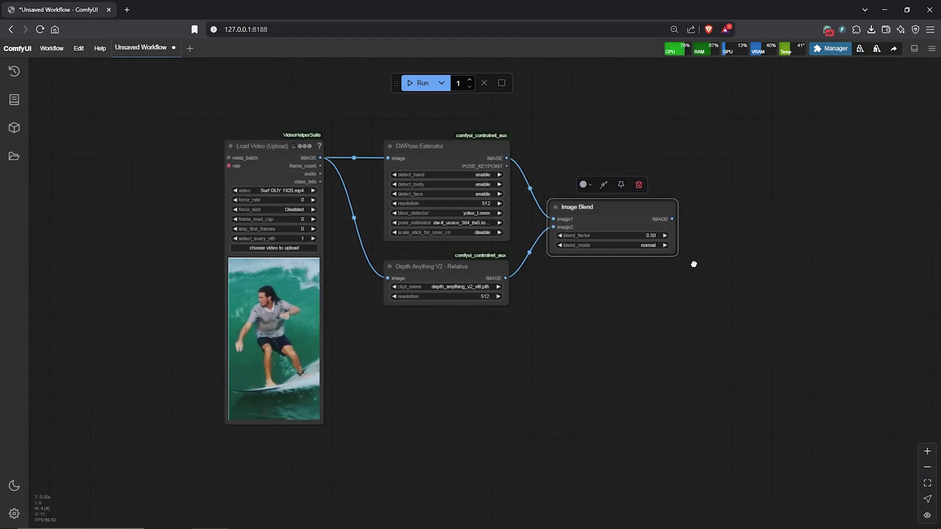
left_click_drag(685, 261, 583, 254)
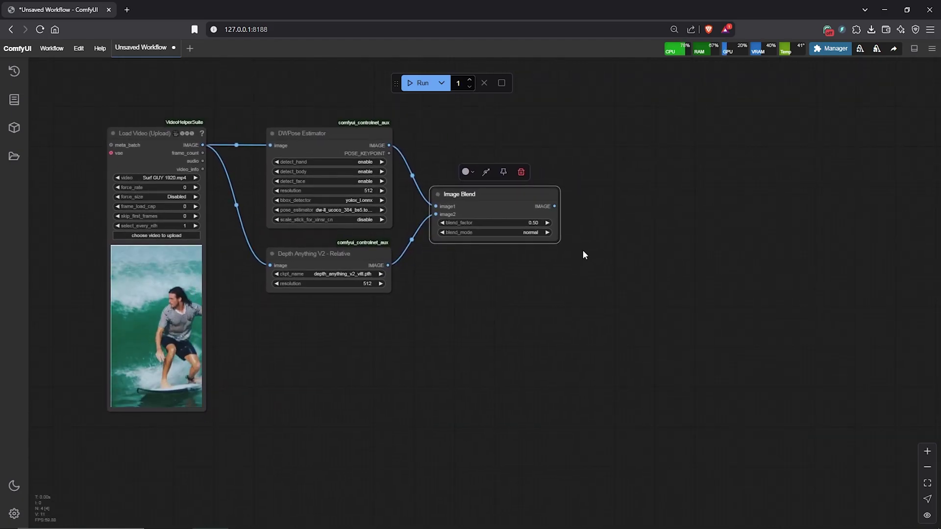
double_click(604, 142)
type("video")
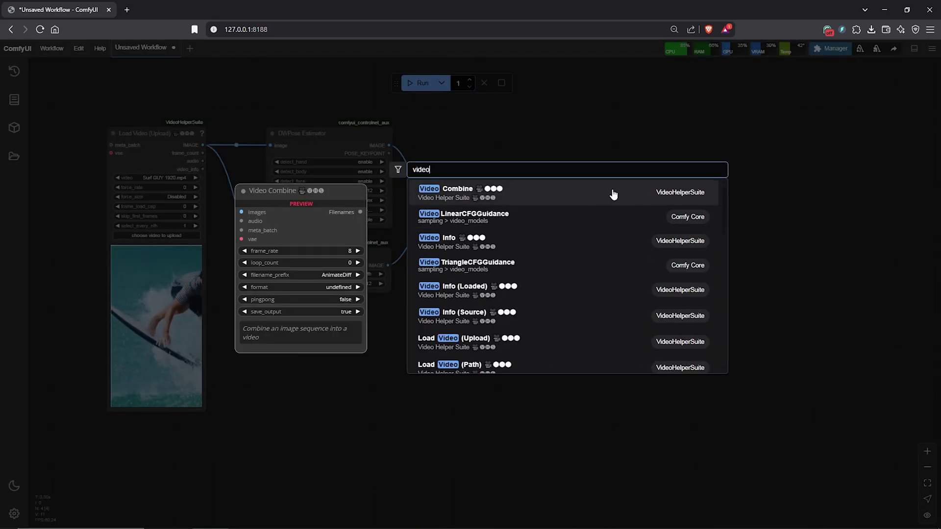
left_click(613, 195)
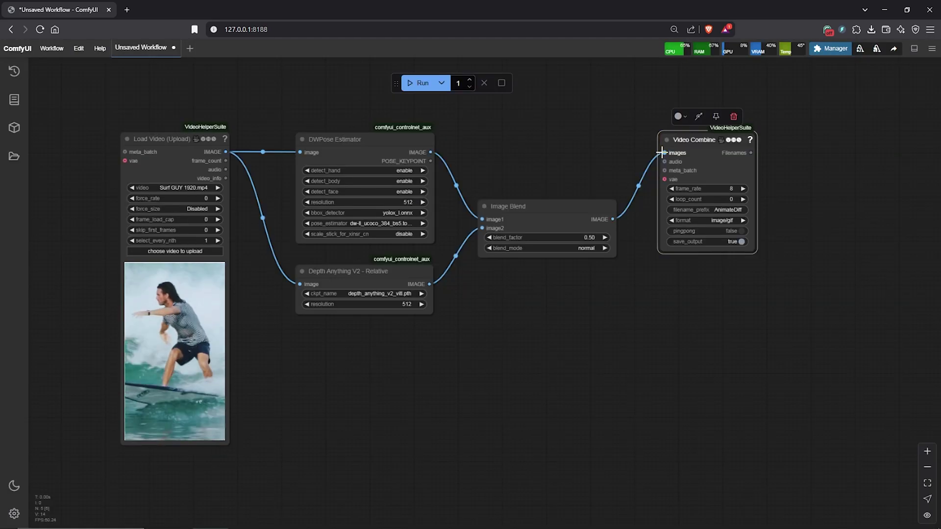
left_click_drag(683, 136, 679, 127)
left_click_drag(754, 244, 806, 260)
Step: Set the Video Combine node's frame_rate to 25 and its filename_prefix to TutorialWan/Controlnet
left_click_drag(831, 225, 770, 207)
scroll(703, 189, "up", 5)
scroll(769, 212, "up", 1)
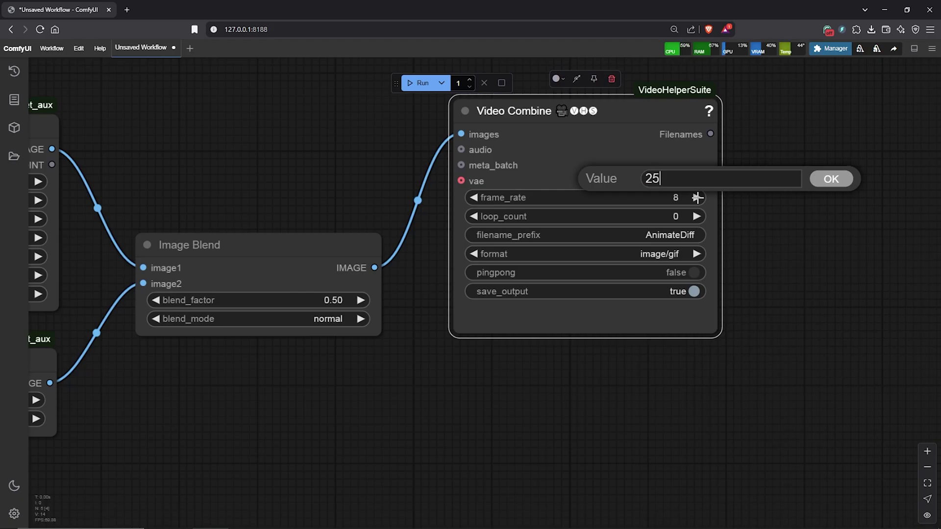
key("Return")
left_click(679, 235)
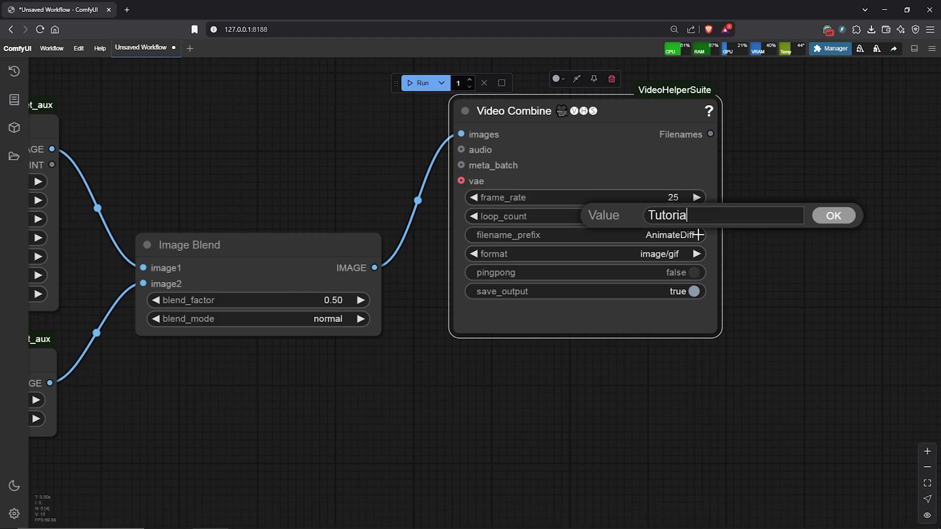
type("TutorialWan/Controlnet")
left_click(831, 216)
Step: Set the Video Combine node's output format to video/h264-mp4
left_click(657, 254)
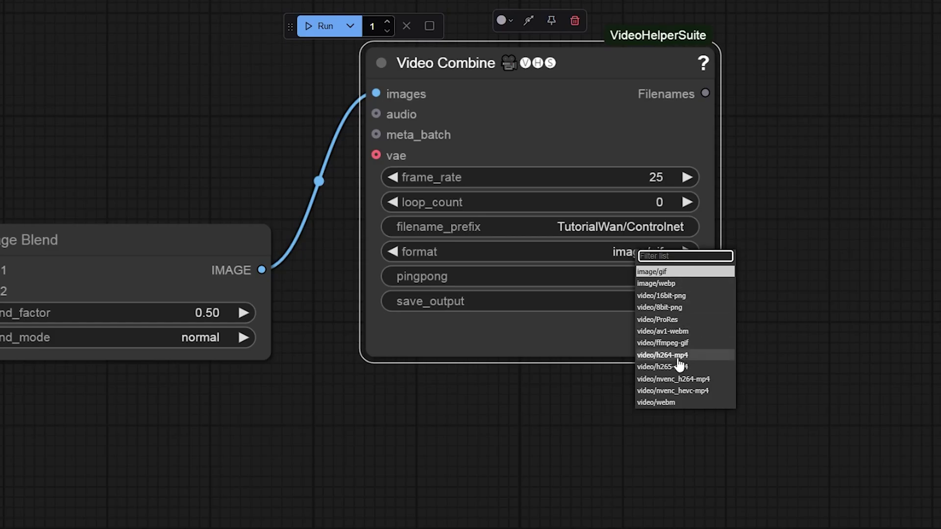
left_click(671, 356)
scroll(768, 249, "down", 5)
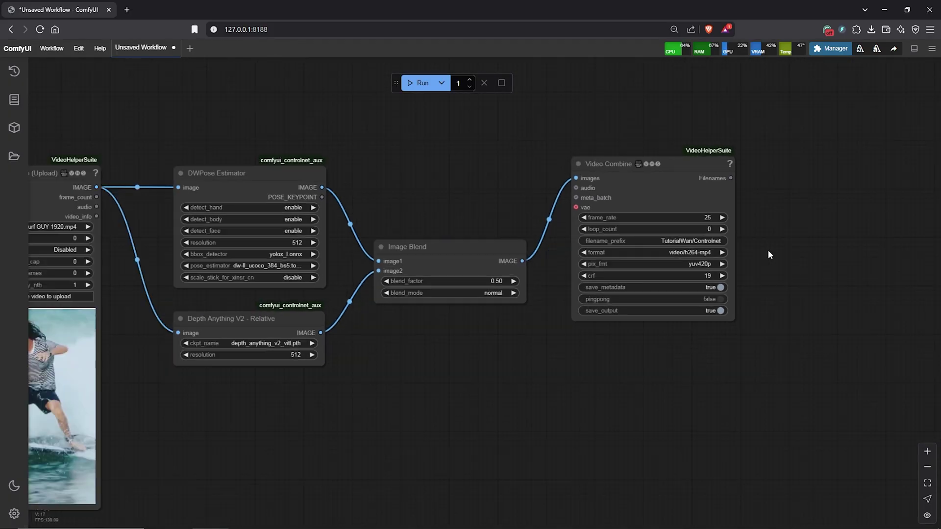
Step: Set the Image Blend node's blend_factor to 0.8
left_click_drag(633, 332, 608, 279)
scroll(645, 309, "down", 1)
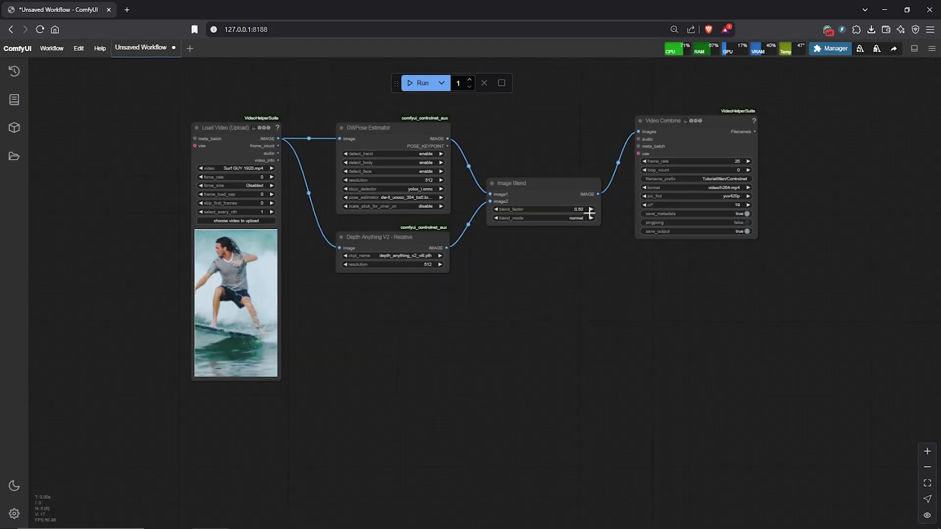
scroll(581, 209, "up", 5)
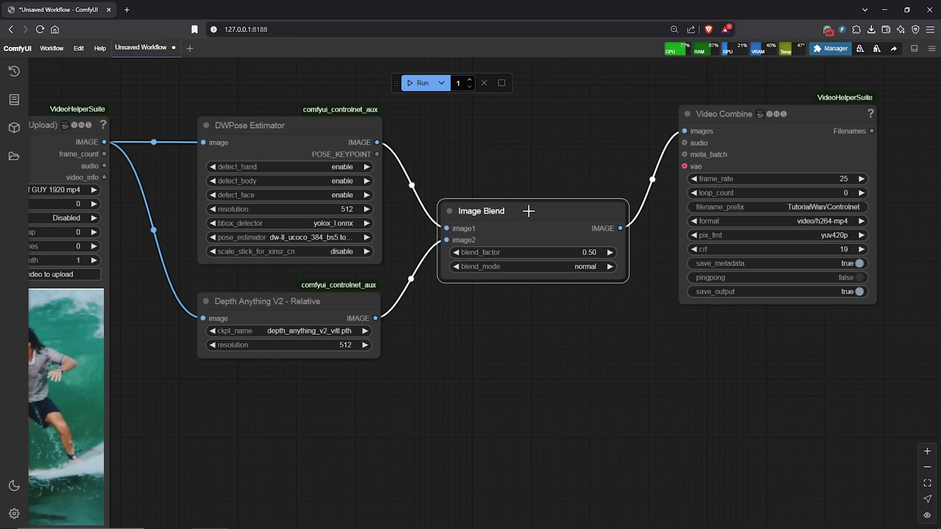
left_click(527, 208)
left_click(588, 251)
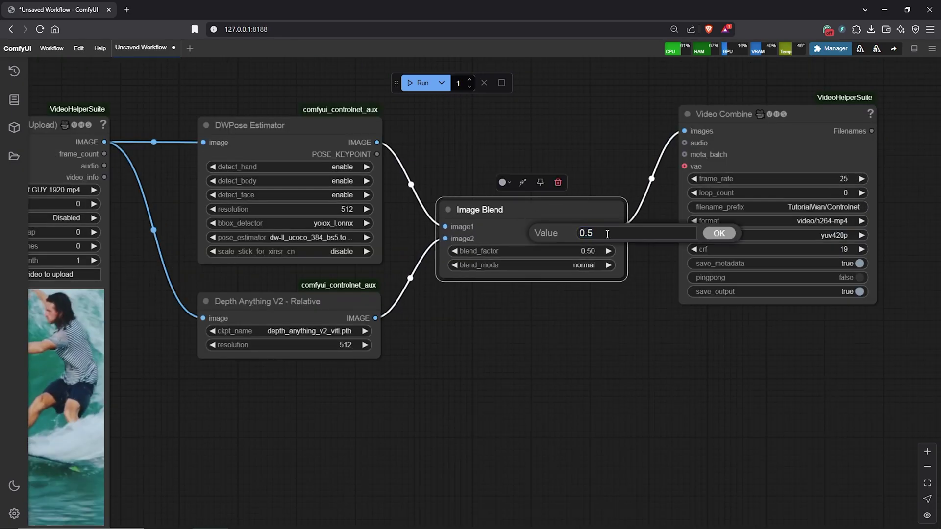
type("0.8")
key("Return")
left_click_drag(632, 241, 636, 243)
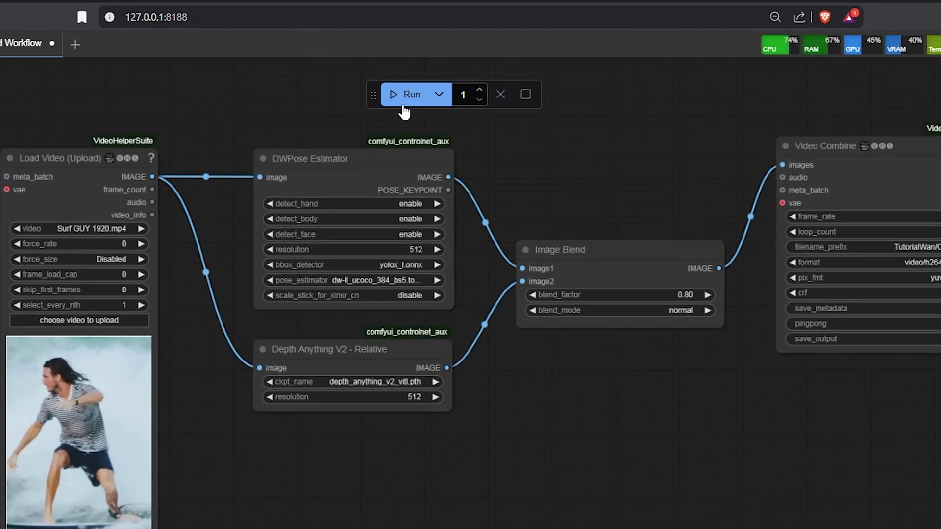
Step: Run the workflow to render the blended control video and move the Video Combine node slightly up
left_click(416, 86)
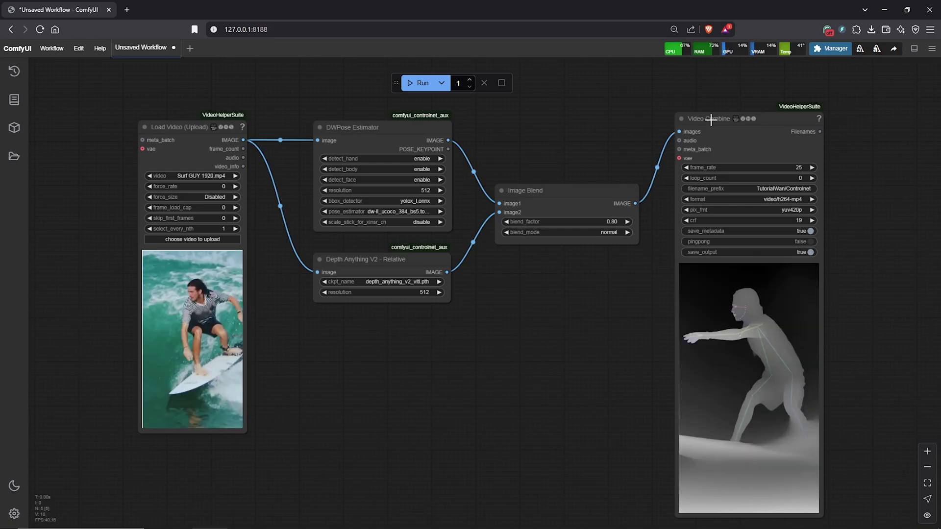
left_click(724, 162)
left_click_drag(720, 118, 720, 83)
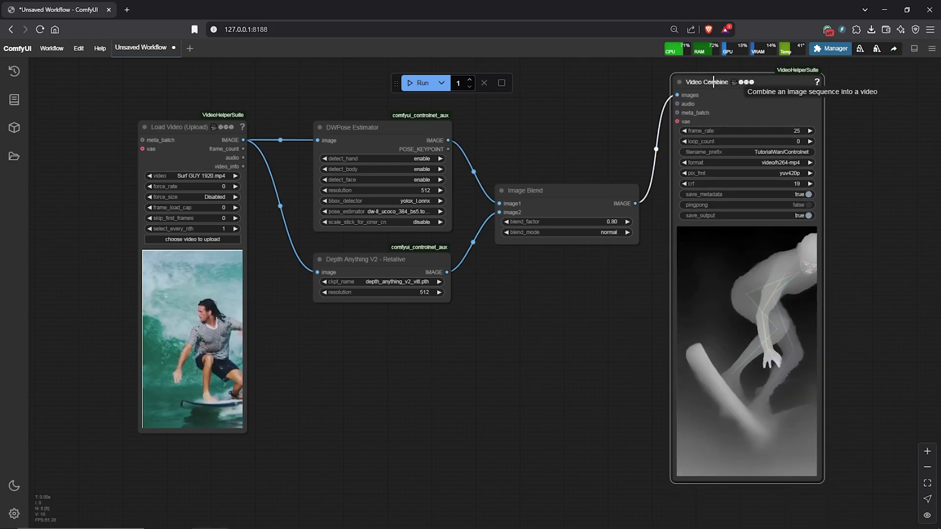
Step: Sync the Video Combine node's preview with the source video preview
right_click(748, 96)
left_click(766, 143)
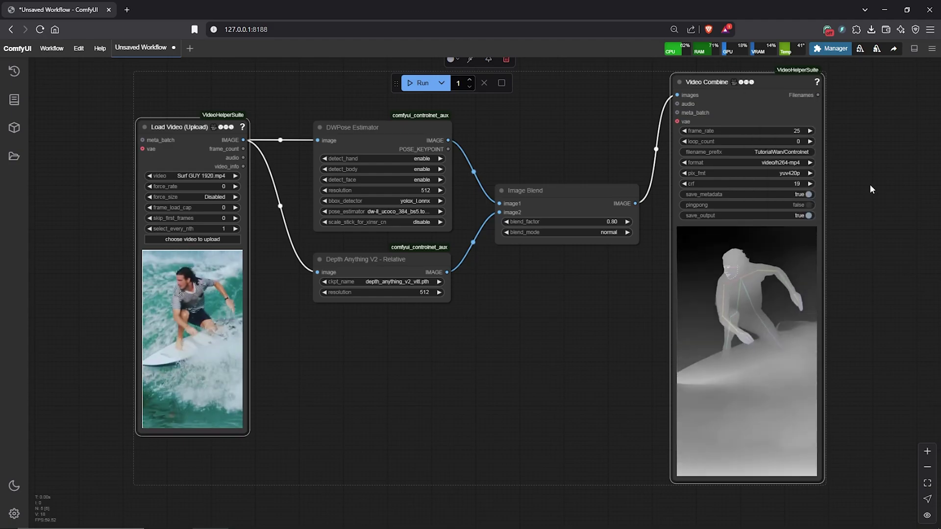
scroll(522, 296, "down", 5)
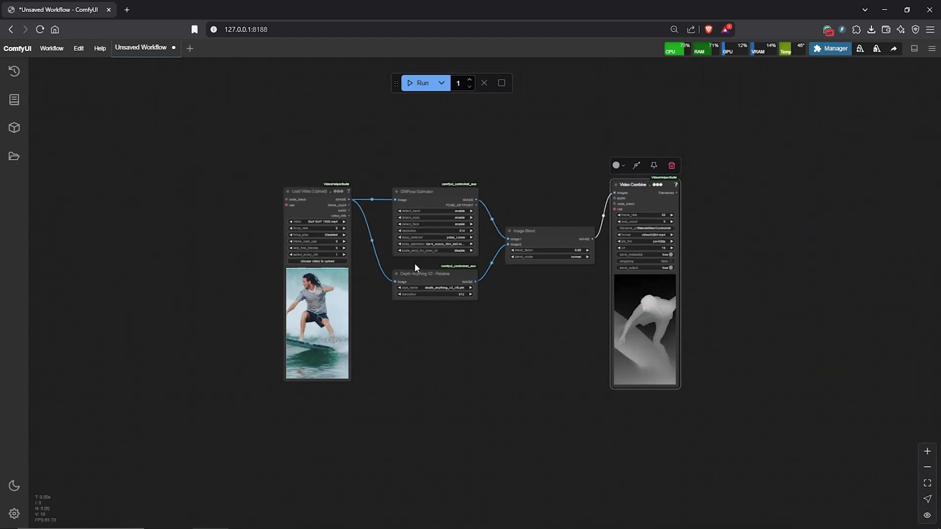
Step: Add an Int primitive node in the empty area to the left of the Load Video node
left_click_drag(412, 349, 652, 346)
scroll(422, 225, "up", 3)
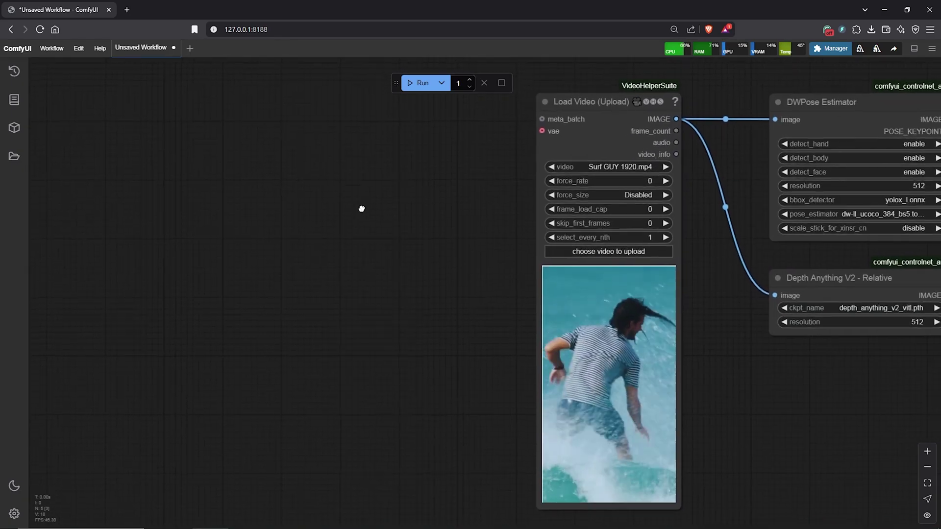
right_click(160, 174)
left_click(170, 174)
left_click(238, 175)
left_click(319, 175)
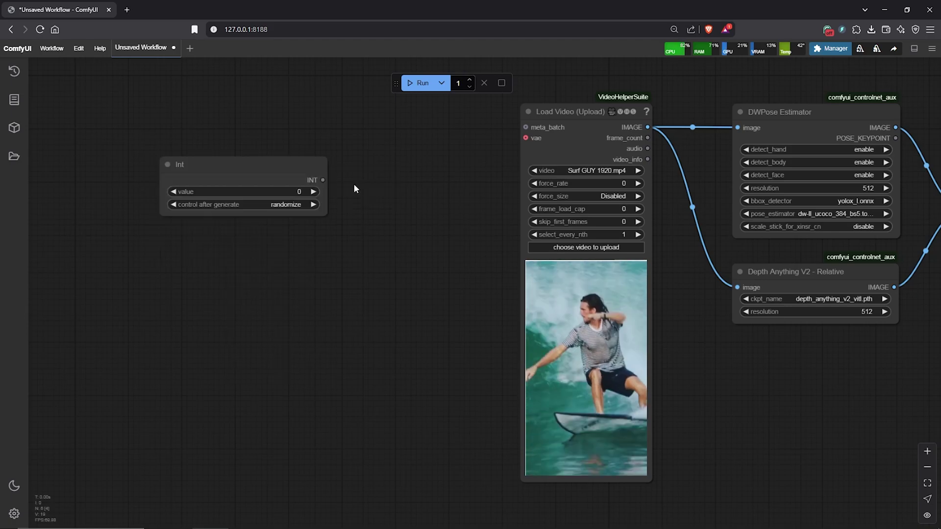
Step: Set the Int node's control after generate to fixed and duplicate the node into a vertical stack of three
mouse_move(248, 179)
left_mouse_down()
mouse_move(223, 183)
mouse_move(205, 210)
mouse_move(206, 172)
mouse_move(199, 263)
left_mouse_up()
left_click(239, 227)
left_click(239, 230)
left_click_drag(199, 263, 187, 350, "alt")
scroll(321, 323, "down", 1)
left_click_drag(327, 322, 445, 318)
mouse_move(236, 143)
left_mouse_down("ctrl")
mouse_move(315, 380)
mouse_move(324, 373)
left_mouse_up("ctrl")
left_click_drag(335, 285, 243, 267)
left_click(244, 268)
left_click(264, 183)
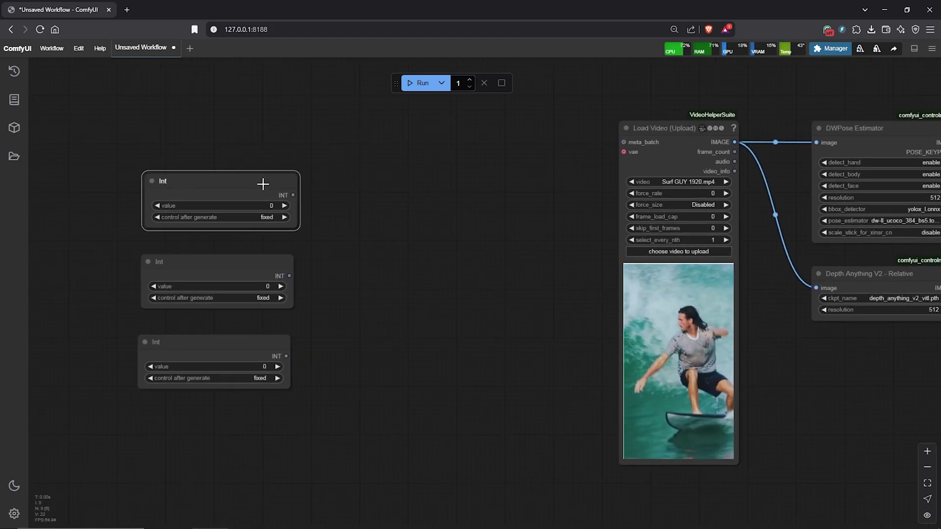
Step: Rename the top Int node to Width and set its value to 480
double_click(163, 182)
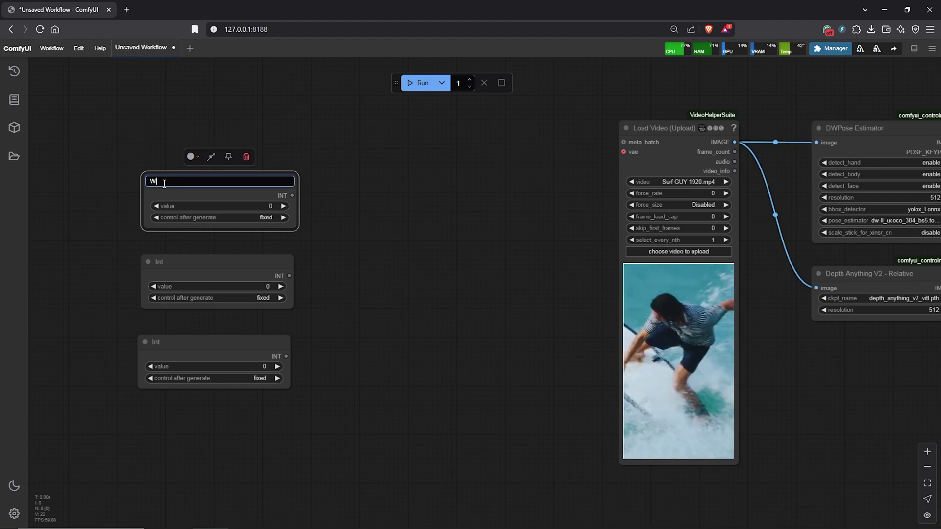
type("Width")
key("Return")
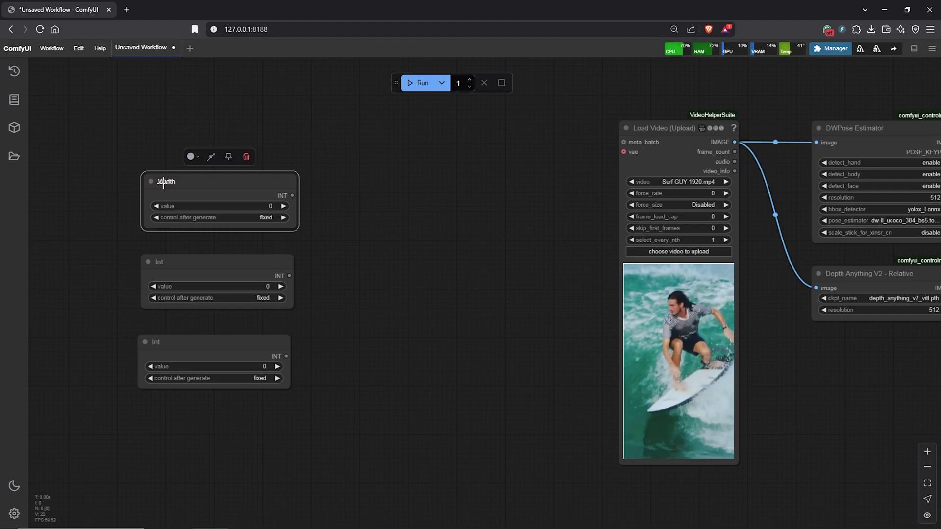
left_click(257, 202)
type("480")
key("Return")
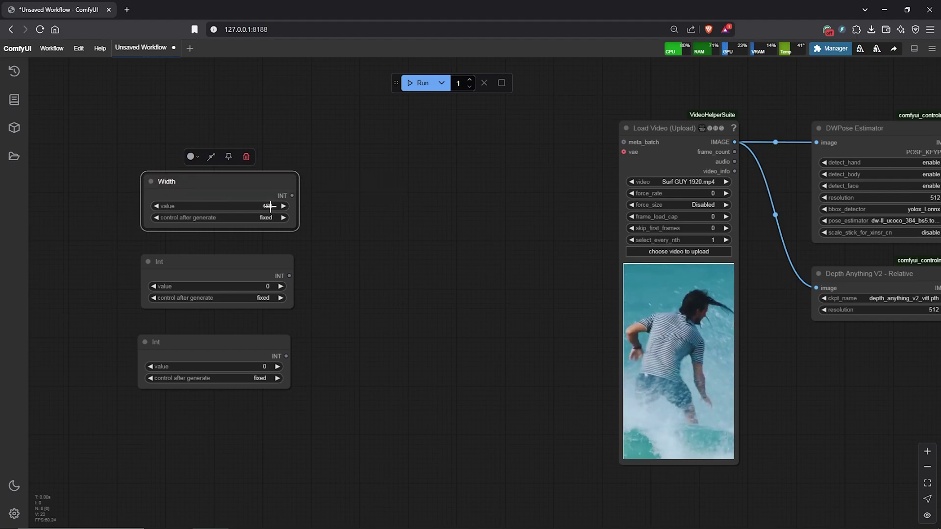
Step: Rename the middle Int node to Height and set its value to 832
double_click(162, 263)
type("Height")
key("Return")
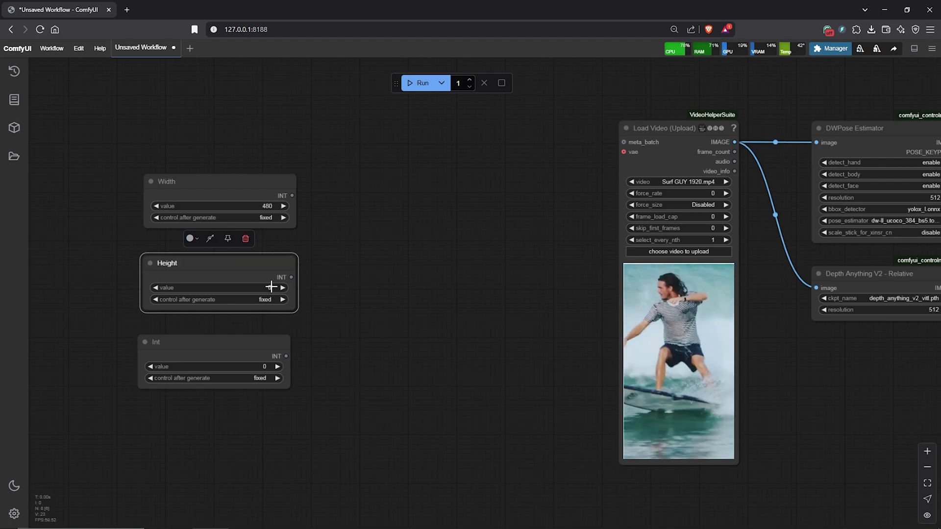
left_click(270, 288)
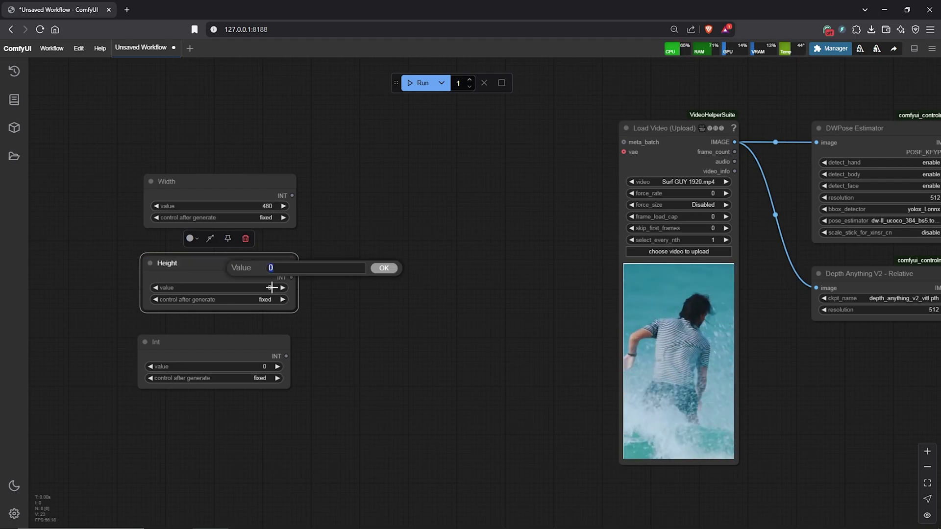
key("Return")
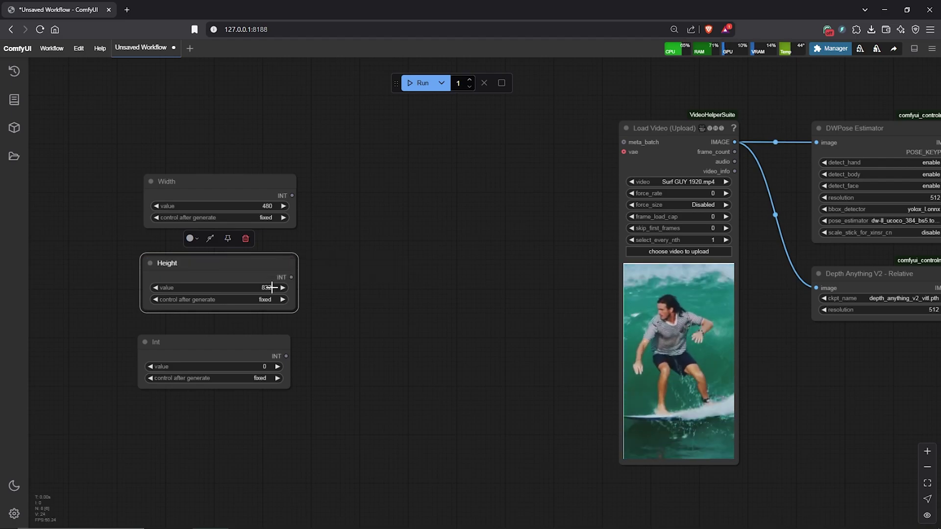
Step: Rename the bottom Int node to Frames and set its value to 65
left_click(238, 343)
double_click(162, 342)
type("Fra")
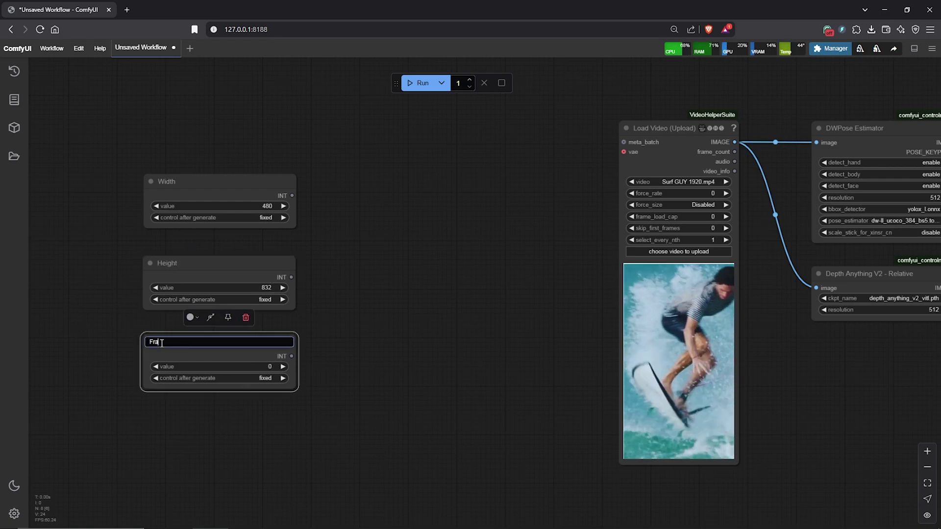
type("mes")
key("Return")
left_click(269, 368)
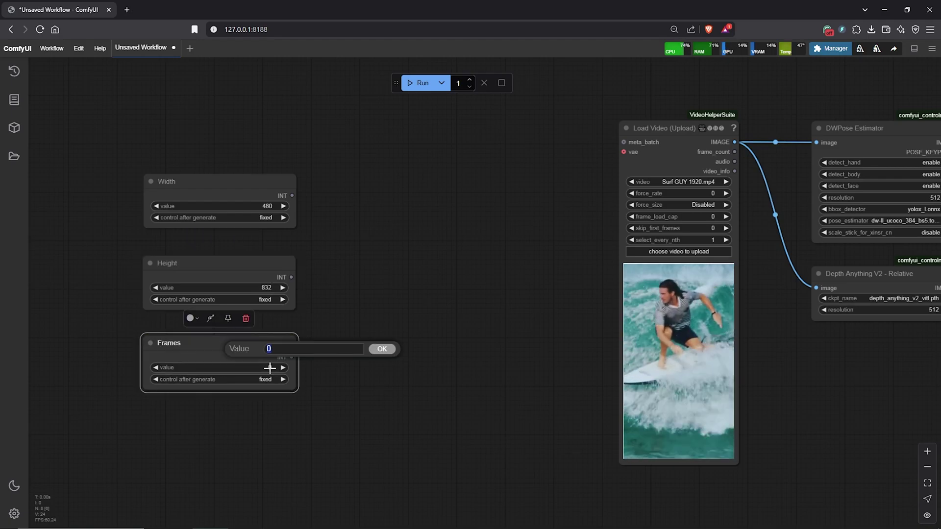
key("Return")
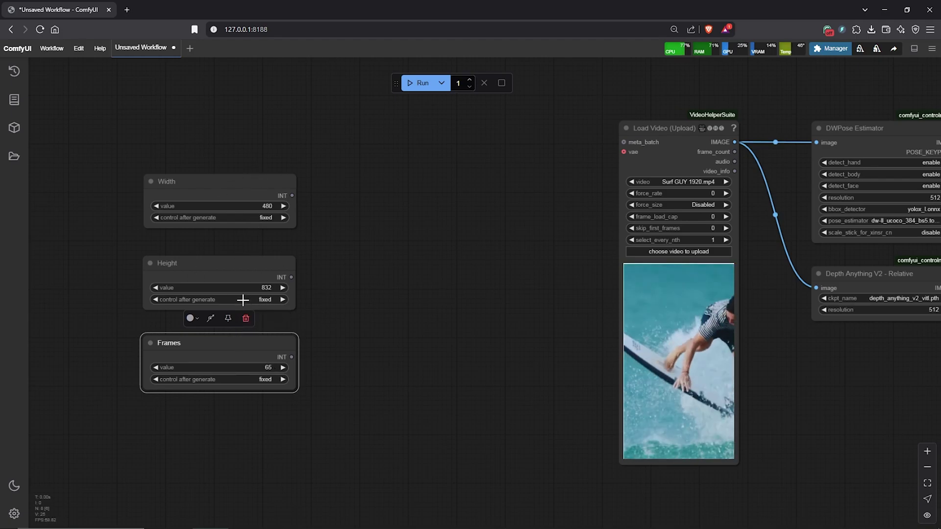
Step: Add a KJNodes Set node beside the Width node and duplicate it so each Int node has one
right_click(327, 176)
left_click(338, 181)
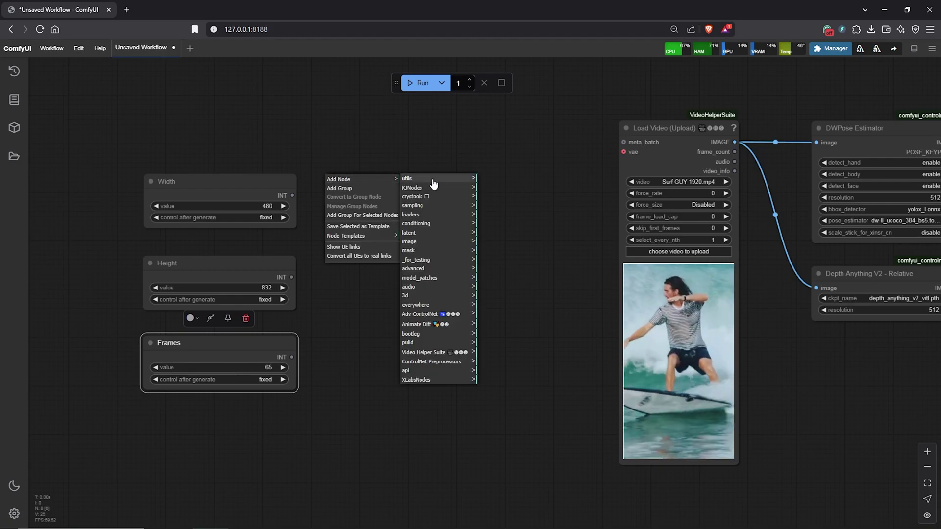
left_click(428, 189)
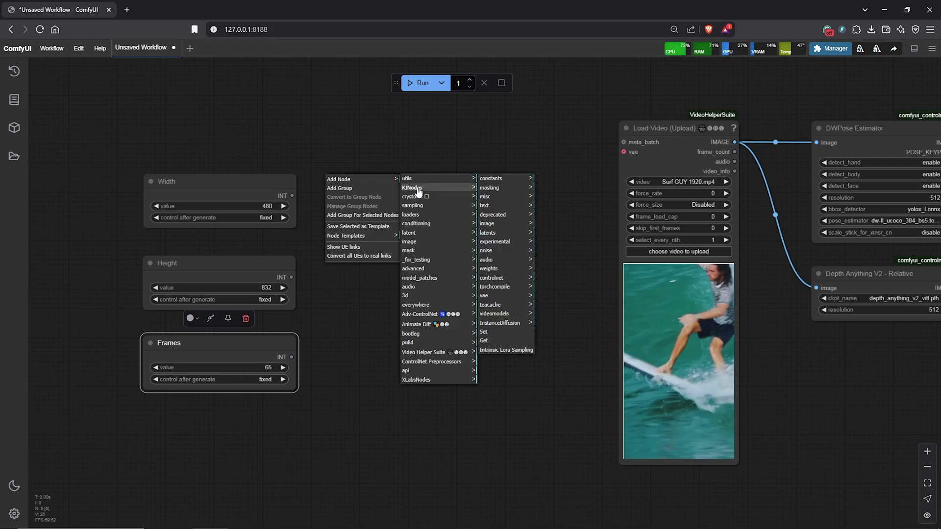
left_click(490, 332)
left_click_drag(396, 177, 403, 193)
left_click_drag(398, 188, 385, 358, "alt")
Step: Connect the Width node's INT output to the top Set node and name its constant Width
left_click_drag(292, 196, 340, 201)
left_click(373, 181)
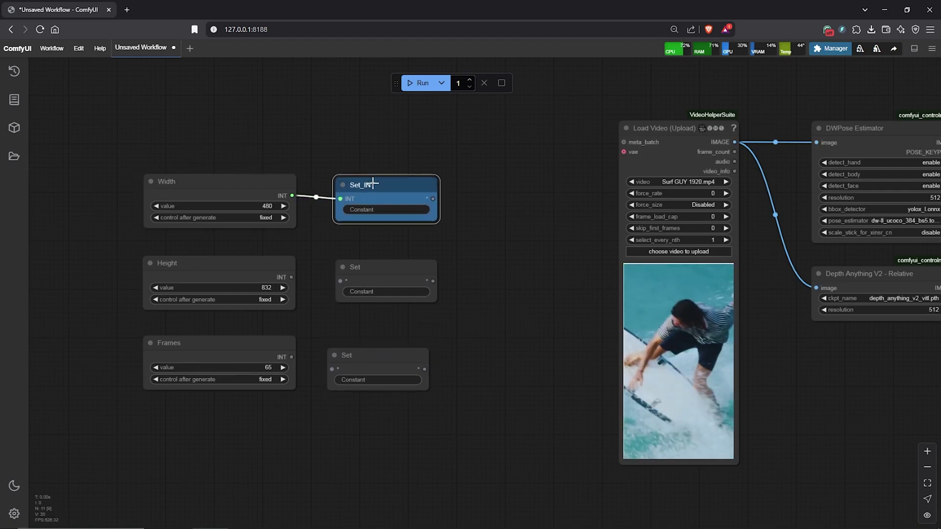
left_click(385, 207)
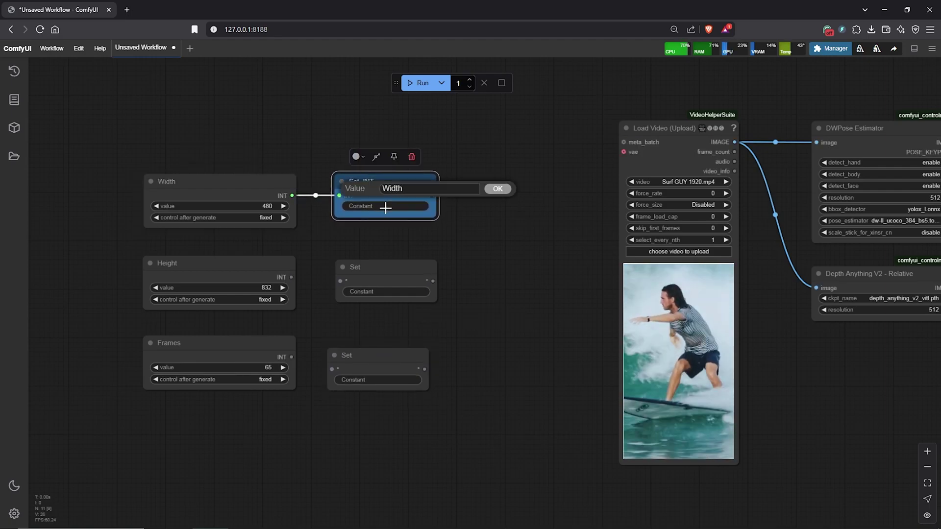
key("Return")
Step: Connect the Height node's INT output to the middle Set node and name its constant Height
left_click(378, 275)
left_click_drag(292, 278, 343, 280)
left_click(387, 292)
type("Height")
key("Return")
Step: Connect the Frames node's INT output to the bottom Set node and name its constant Frames
mouse_move(343, 356)
left_mouse_down()
mouse_move(350, 354)
mouse_move(333, 368)
left_mouse_up()
left_click(380, 378)
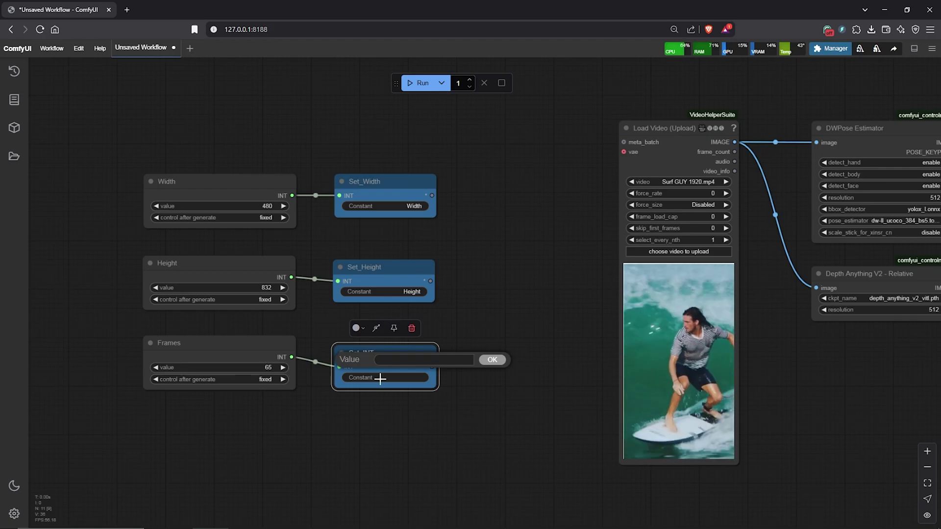
type("Frames")
key("Return")
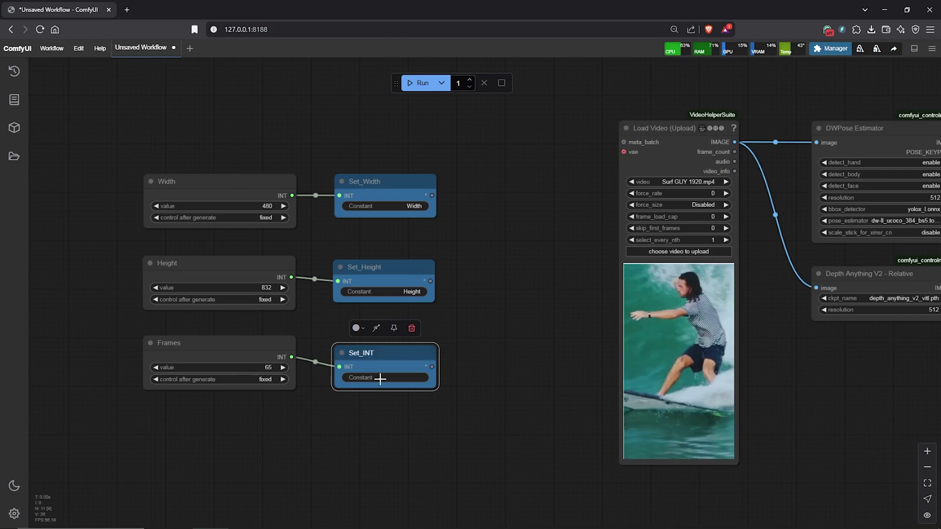
Step: Collapse the Set_Width, Set_Height and Set_Frames nodes and place each right beside its Int node
left_click(372, 237)
left_click(341, 182)
left_click_drag(367, 181, 339, 210)
left_click(341, 267)
left_click_drag(371, 268, 344, 283)
left_click(342, 352)
left_click_drag(373, 354, 344, 361)
Step: Move the Load Video node slightly left and set its force_size to Custom
left_click_drag(405, 278, 318, 280)
scroll(514, 167, "up", 1)
left_click_drag(514, 167, 541, 156)
left_click_drag(600, 111, 553, 108)
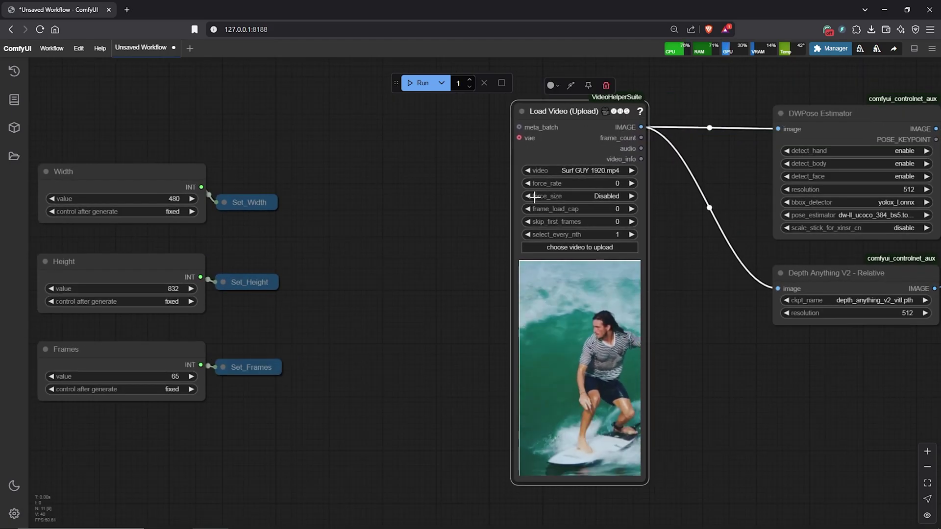
left_click(608, 196)
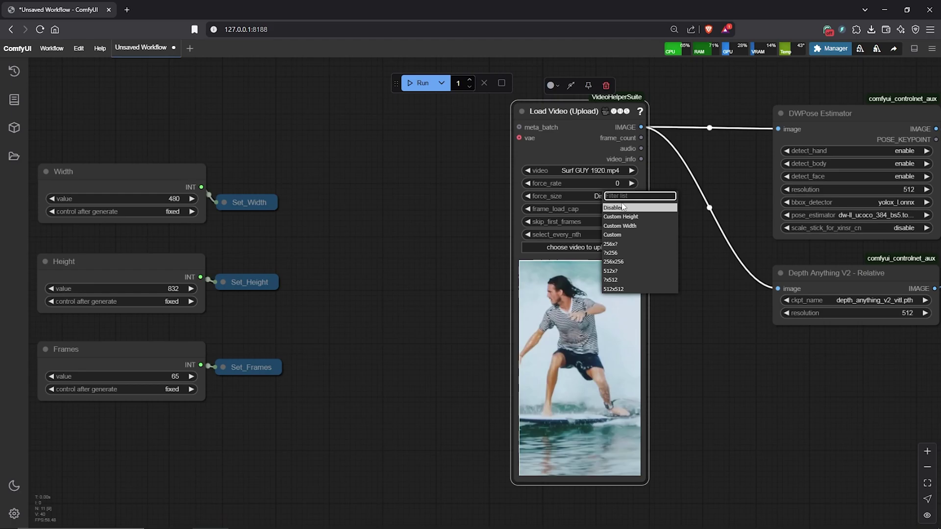
left_click(632, 235)
Step: Convert the Load Video node's custom_width, custom_height and frame_load_cap widgets to inputs
right_click(570, 130)
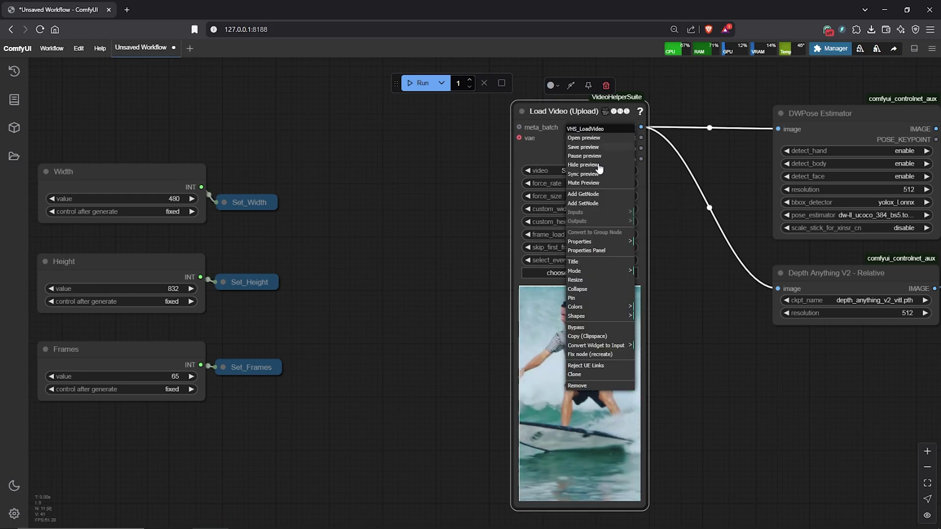
left_click(608, 346)
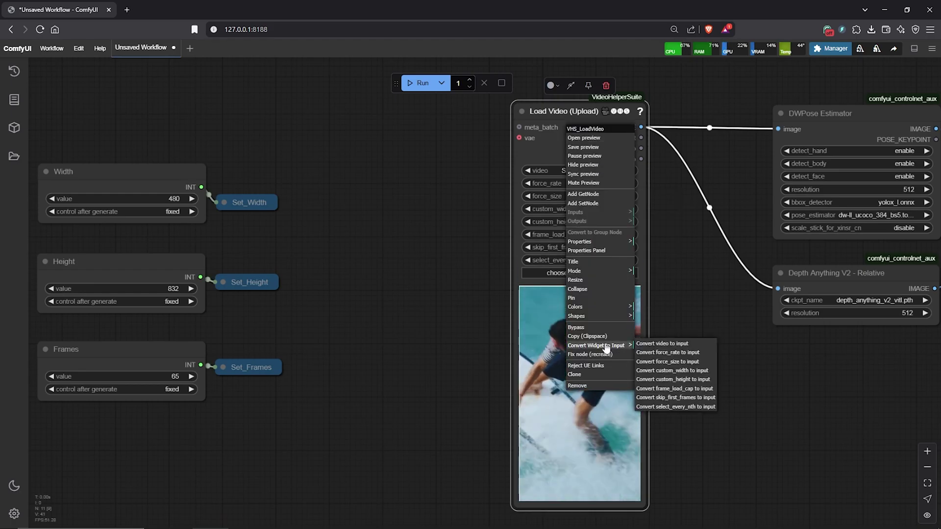
left_click(692, 371)
right_click(572, 143)
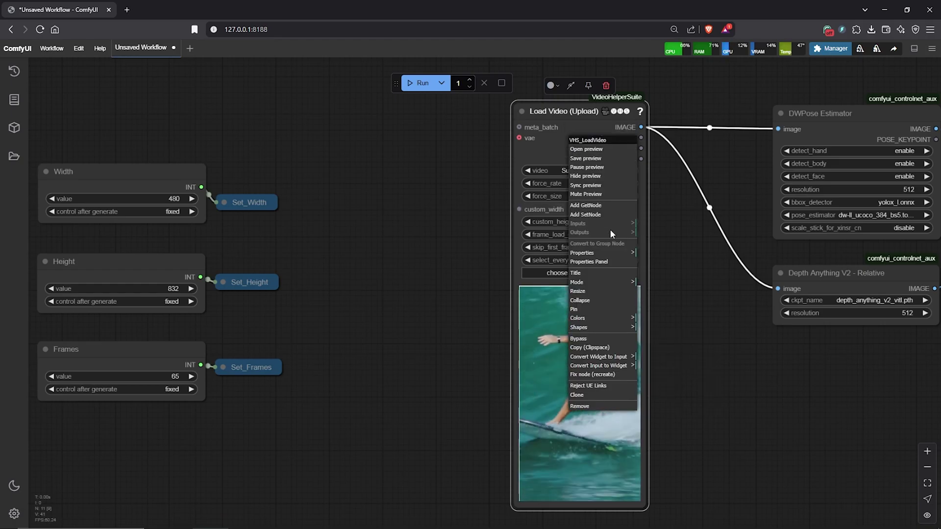
left_click(622, 360)
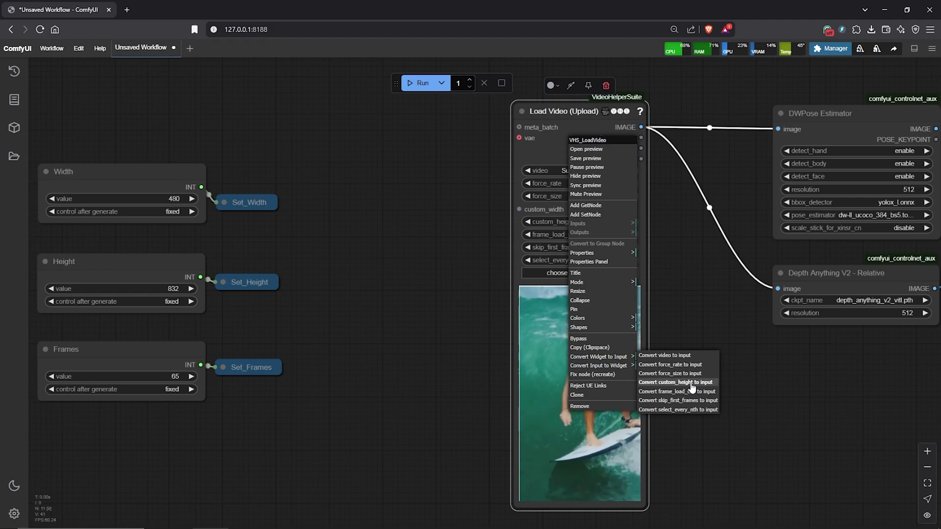
left_click(688, 385)
right_click(569, 131)
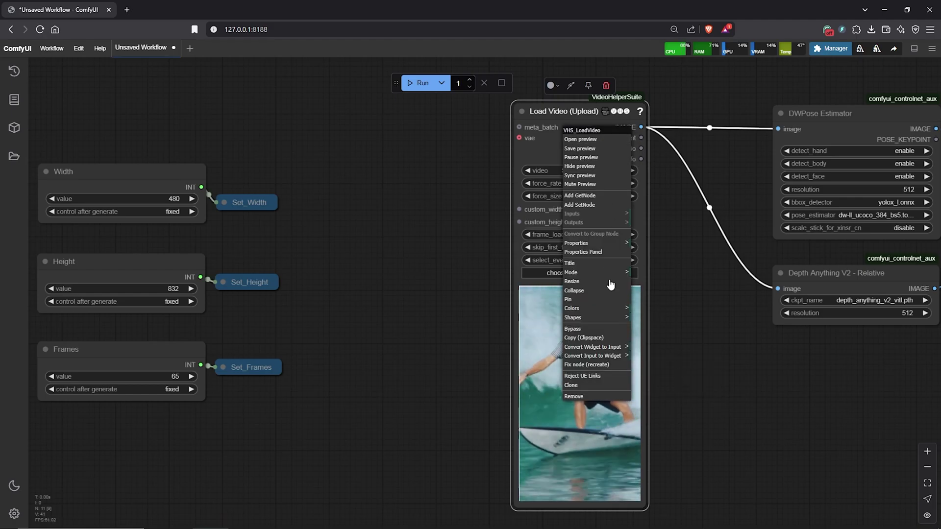
left_click(611, 349)
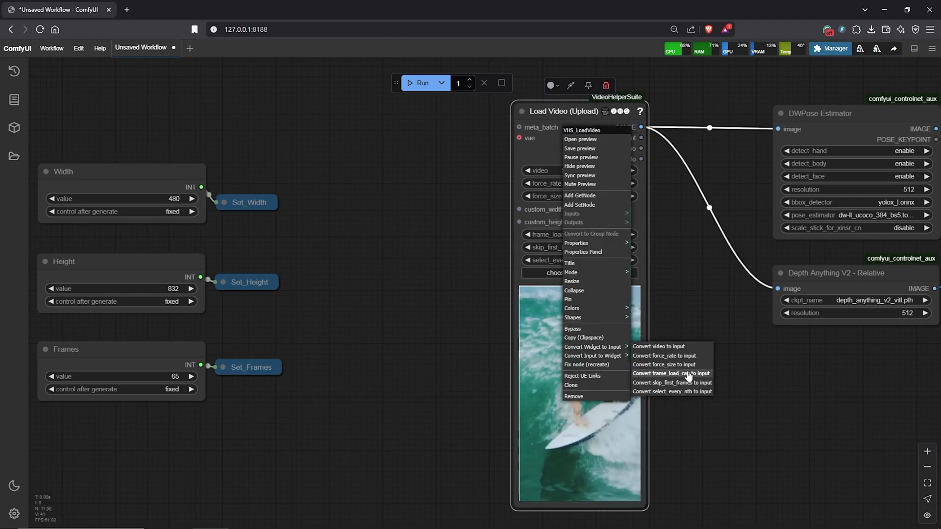
left_click(689, 374)
Step: Add a KJNodes Get node beside Load Video and duplicate it twice to form a column of three
right_click(361, 127)
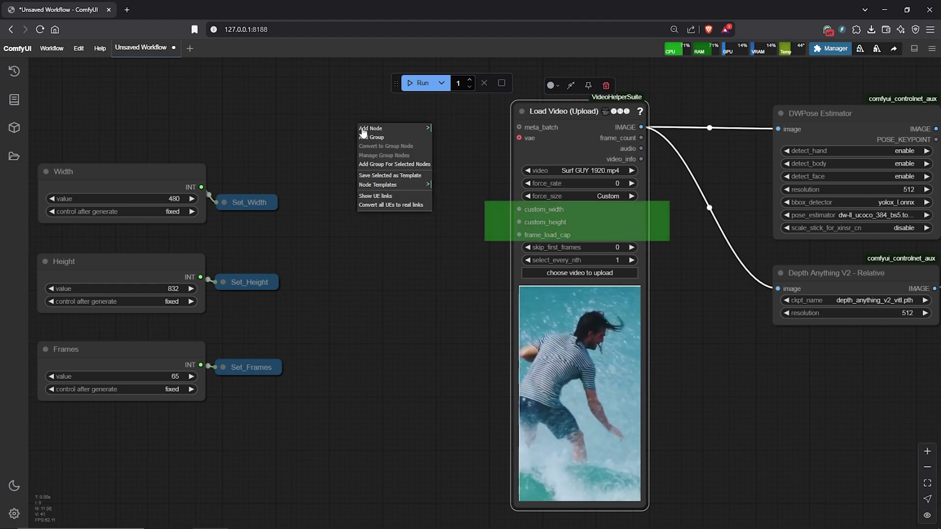
left_click(376, 130)
left_click(441, 129)
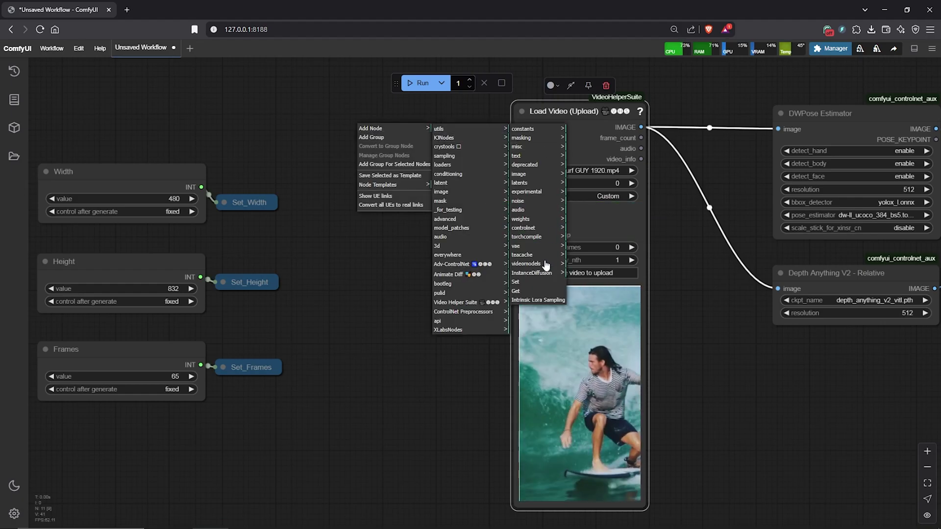
left_click(521, 293)
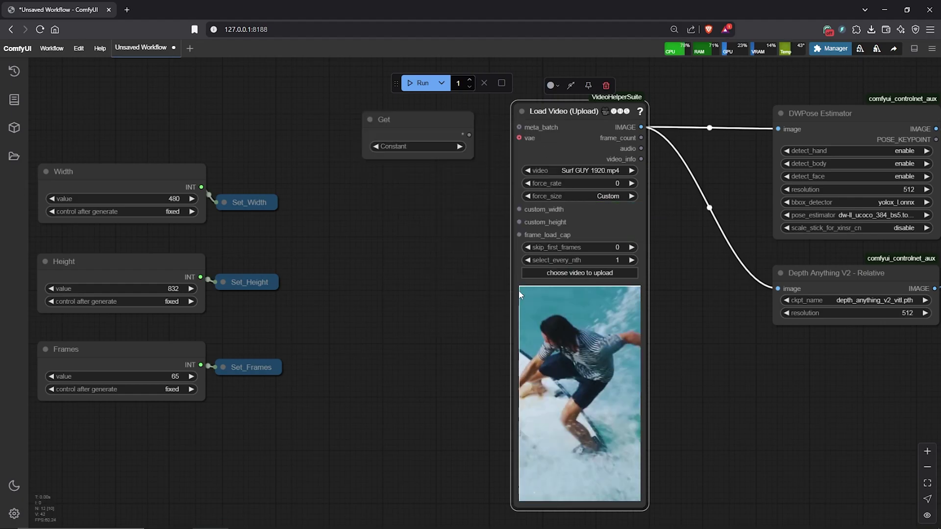
left_click_drag(429, 126, 429, 265, "alt")
Step: Connect the upper Get node to custom_width with constant Width and the middle one to custom_height with constant Height
left_click_drag(470, 135, 509, 211)
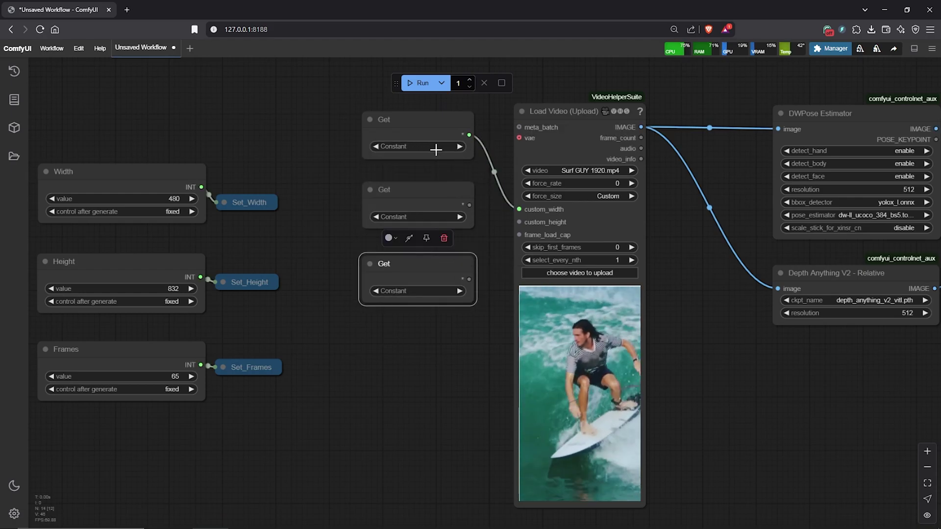
left_click(436, 148)
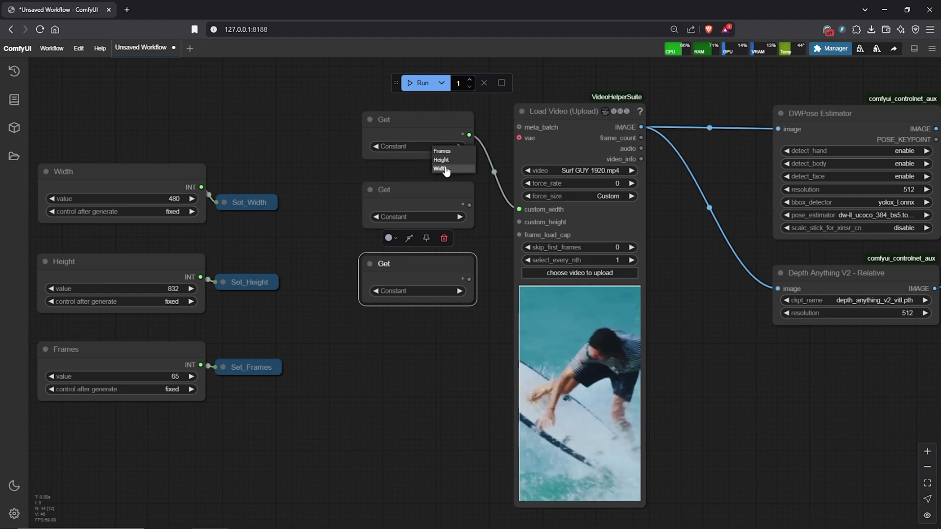
left_click(441, 168)
left_click_drag(471, 206, 519, 223)
left_click(436, 216)
left_click(441, 234)
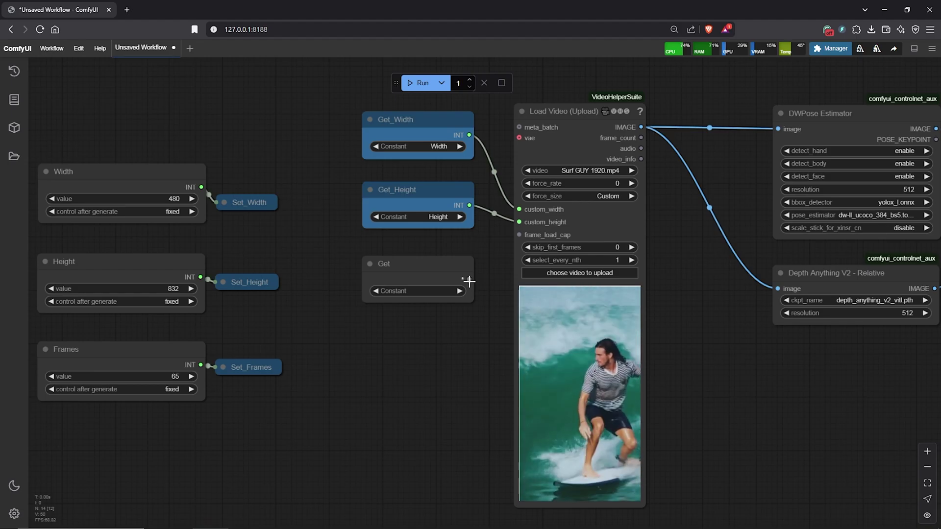
Step: Connect the lowest Get node to Load Video's frame_load_cap input and set its constant to Frames
left_click_drag(469, 279, 518, 235)
left_click(426, 290)
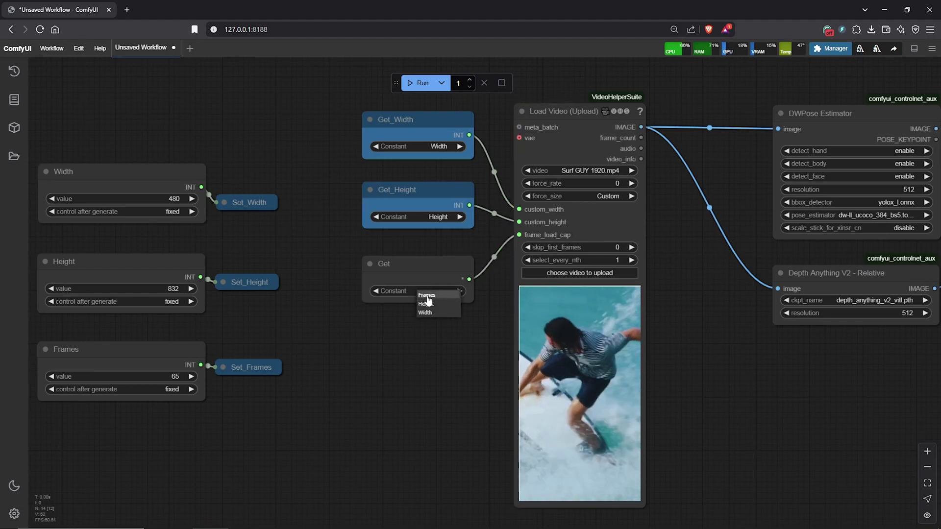
left_click(427, 296)
Step: Collapse the Get_Width, Get_Height and Get_Frames nodes and stack them right beside the Load Video inputs
left_click(370, 263)
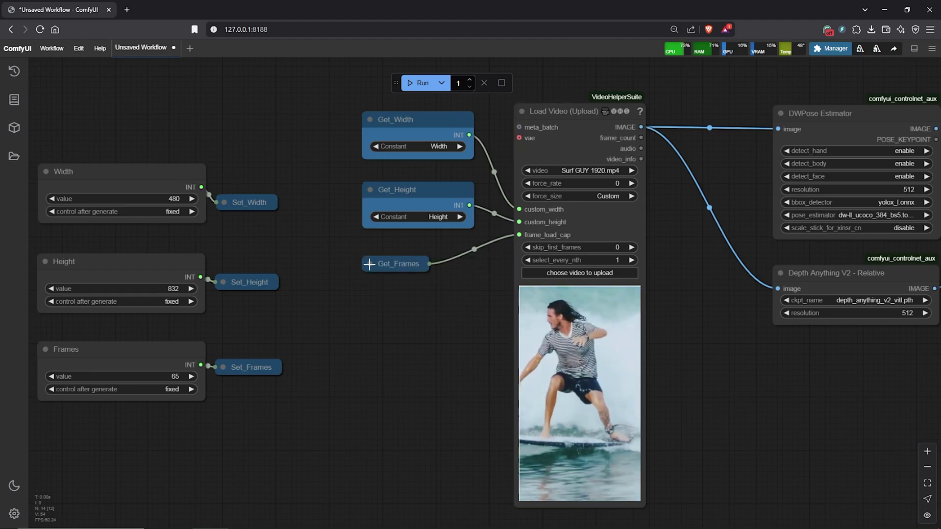
left_click(370, 190)
left_click(371, 119)
left_click_drag(408, 121, 478, 168)
left_click_drag(402, 189, 475, 221)
left_click_drag(400, 263, 472, 250)
left_click_drag(468, 168, 468, 189)
left_click(863, 429)
Step: Group the Get nodes, Load Video, DWPose Estimator, Depth Anything V2, Image Blend and Video Combine nodes, keeping the default group title
left_click(928, 485)
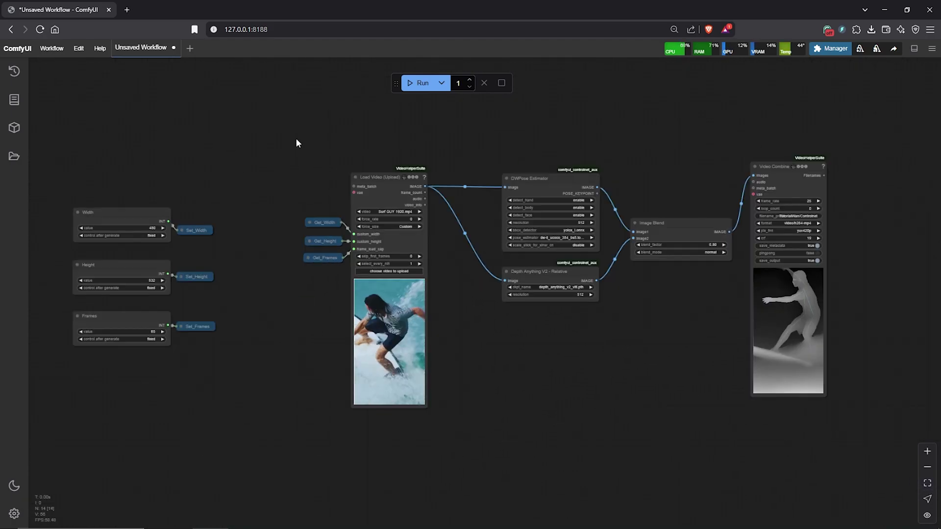
left_click_drag(296, 139, 878, 447)
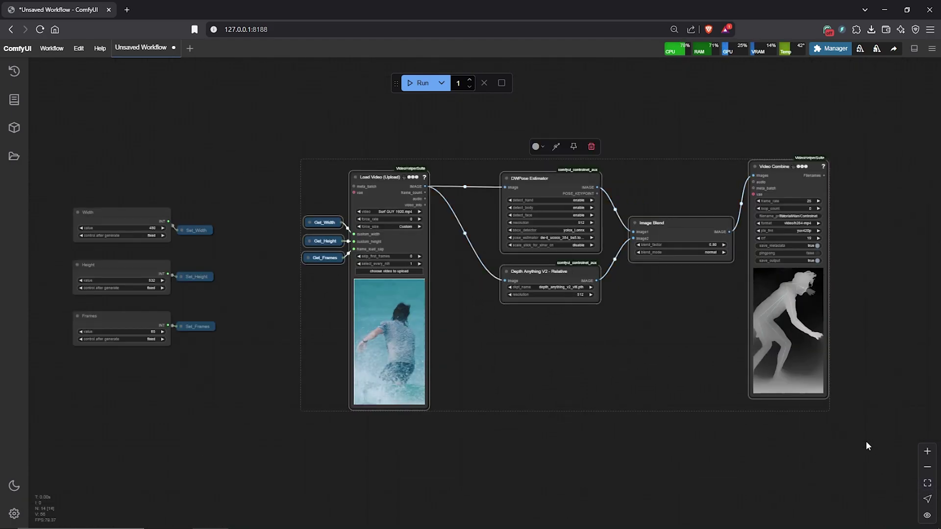
key("ctrl+g")
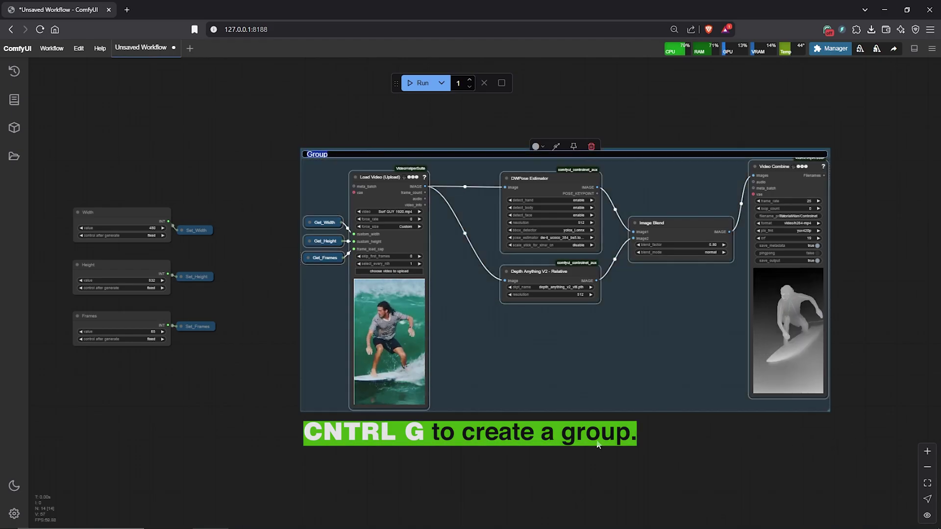
left_click_drag(732, 350, 703, 338)
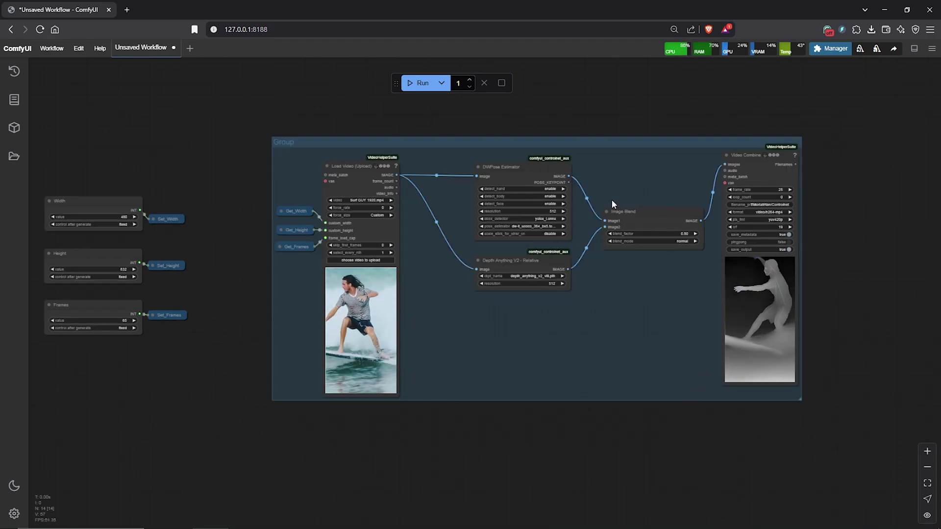
Step: Add a Load Diffusion Model node in the empty canvas area below the group
scroll(529, 293, "down", 8)
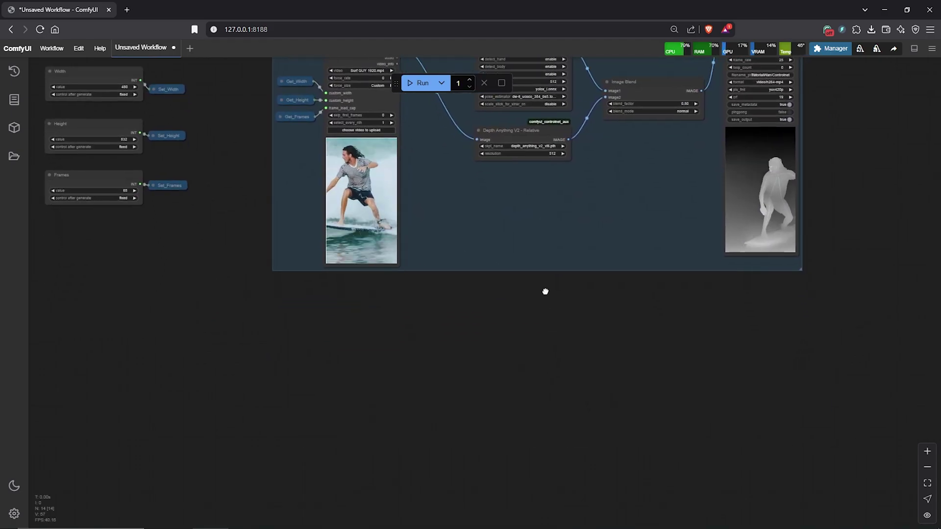
left_click_drag(531, 330, 539, 173)
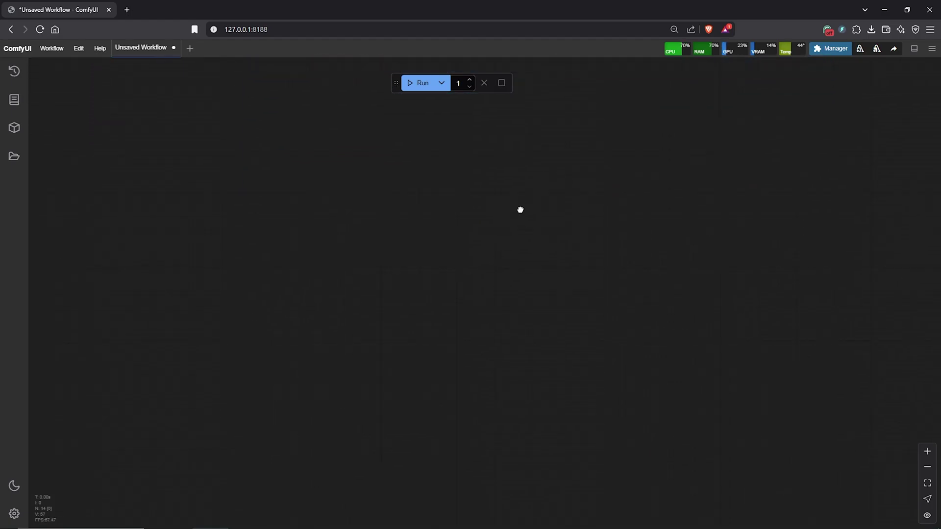
double_click(233, 184)
type("load di")
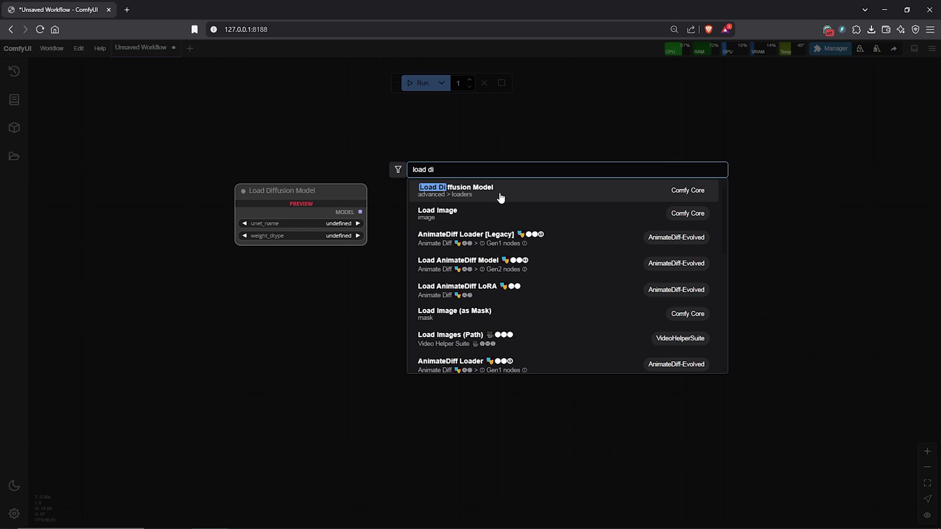
left_click(501, 198)
Step: Add a Load CLIP node and place it below the Load Diffusion Model node
double_click(322, 270)
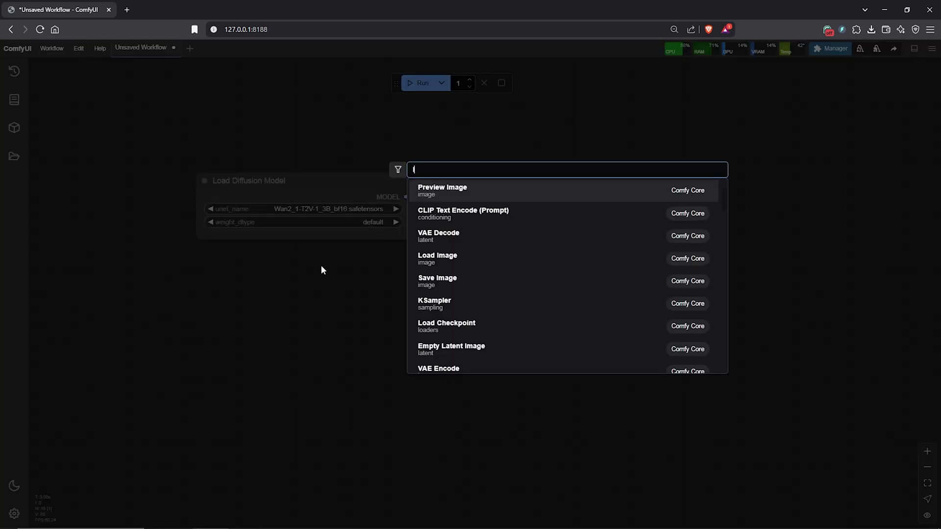
type("load clip")
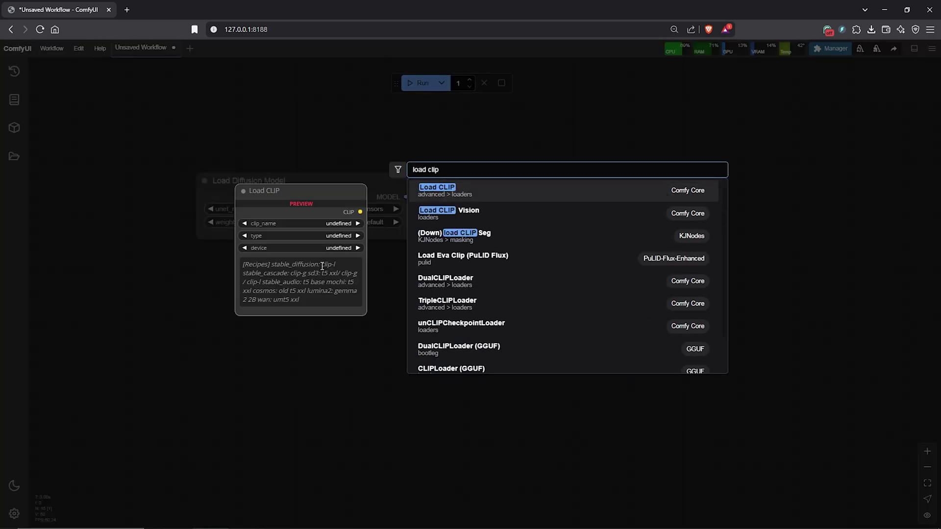
left_click(454, 198)
mouse_move(306, 273)
left_mouse_down()
mouse_move(298, 271)
mouse_move(312, 277)
left_mouse_up()
Step: Add a Load VAE node and place it below the Load CLIP node
double_click(473, 231)
type("load")
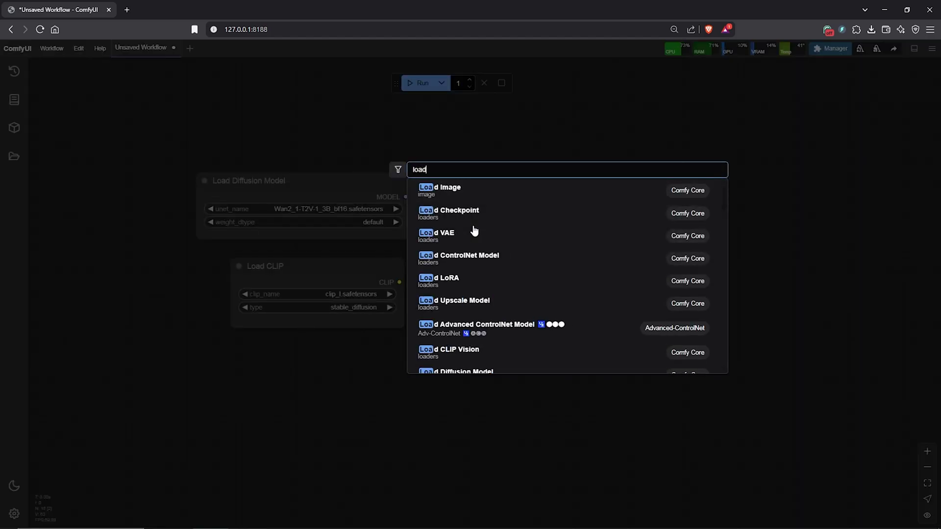
type(" va")
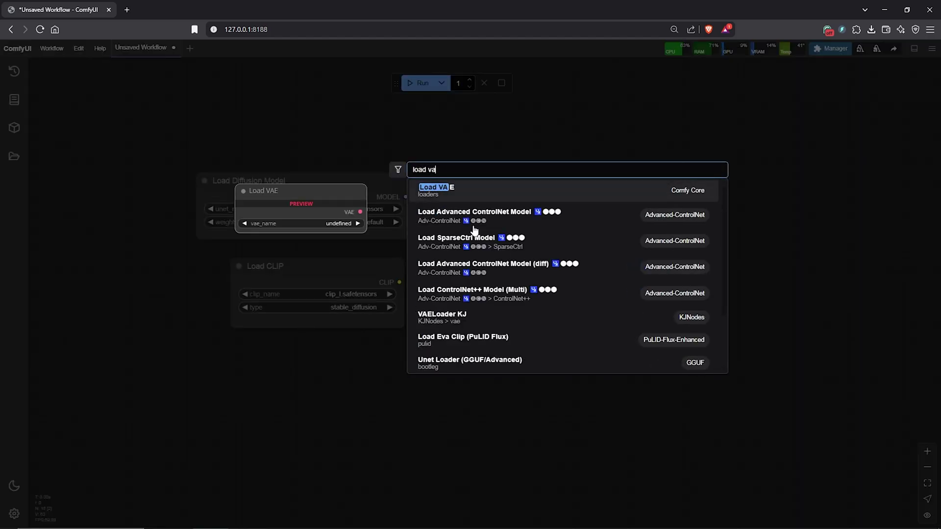
left_click(491, 195)
left_click_drag(319, 391, 280, 368)
Step: Set the Load Diffusion Model node's unet_name to Wan_2.1_Fun_Control_1.3B.safetensors
left_click(337, 208)
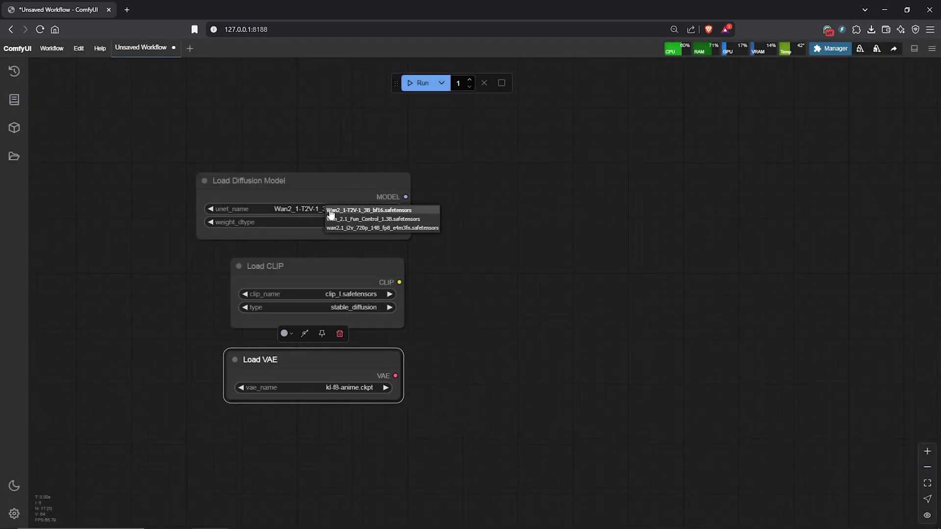
left_click(373, 220)
scroll(202, 313, "up", 3)
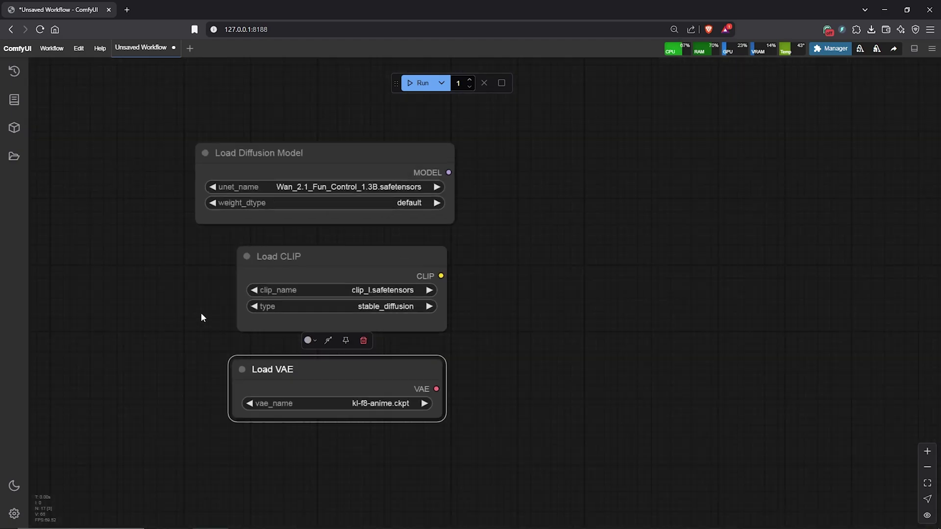
Step: Set the Load CLIP node's clip_name to umt5_xxl_fp8_e4m3fn_scaled.safetensors and its type to wan
left_click(376, 273)
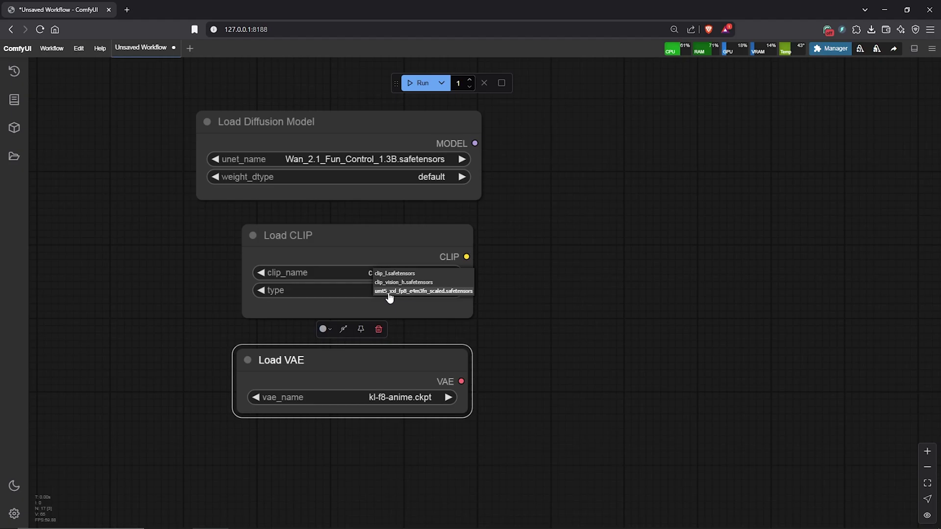
left_click(418, 291)
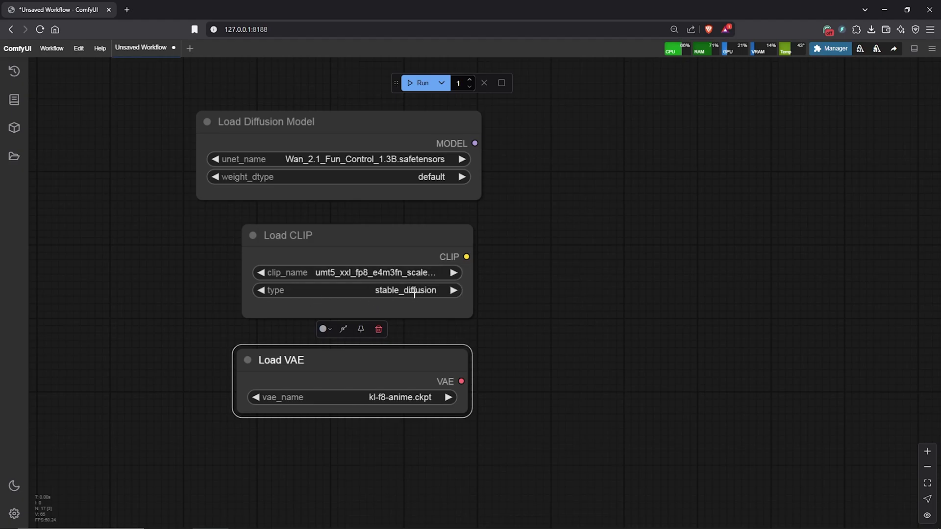
left_click(415, 293)
left_click(424, 388)
Step: Set the Load VAE node's vae_name to wan_2.1_vae.safetensors
scroll(431, 355, "down", 1)
left_click(380, 362)
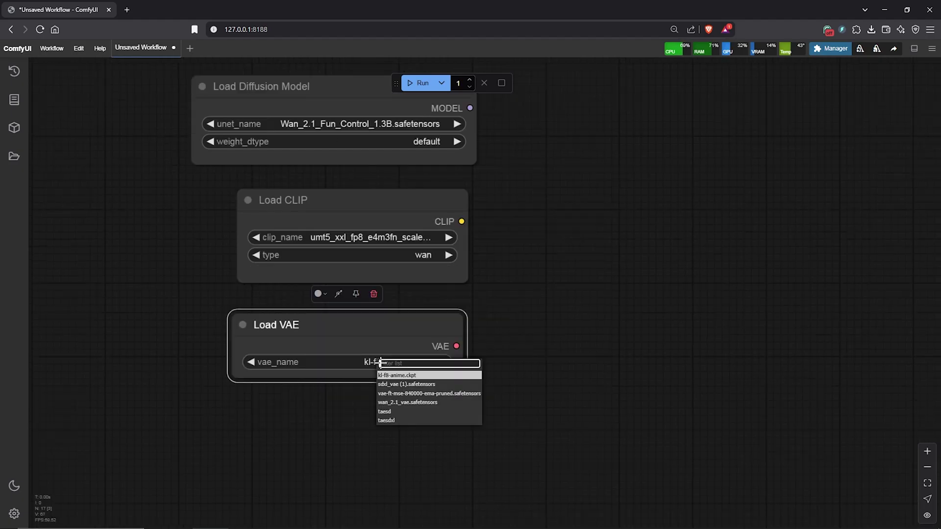
left_click(410, 404)
left_click(506, 323)
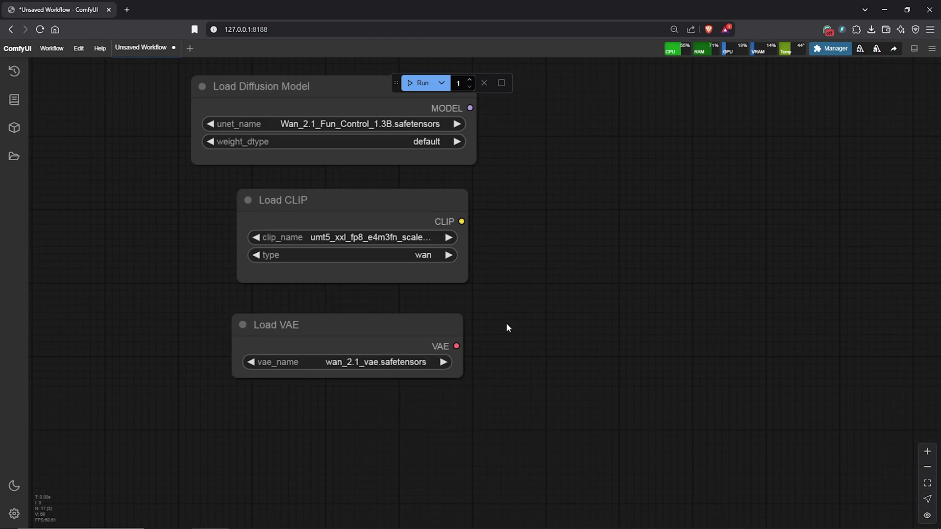
Step: Create a CLIP Text Encode node from Load CLIP's CLIP output and colour it green
scroll(506, 322, "down", 3)
left_click_drag(583, 301, 431, 321)
left_click_drag(318, 266, 416, 162)
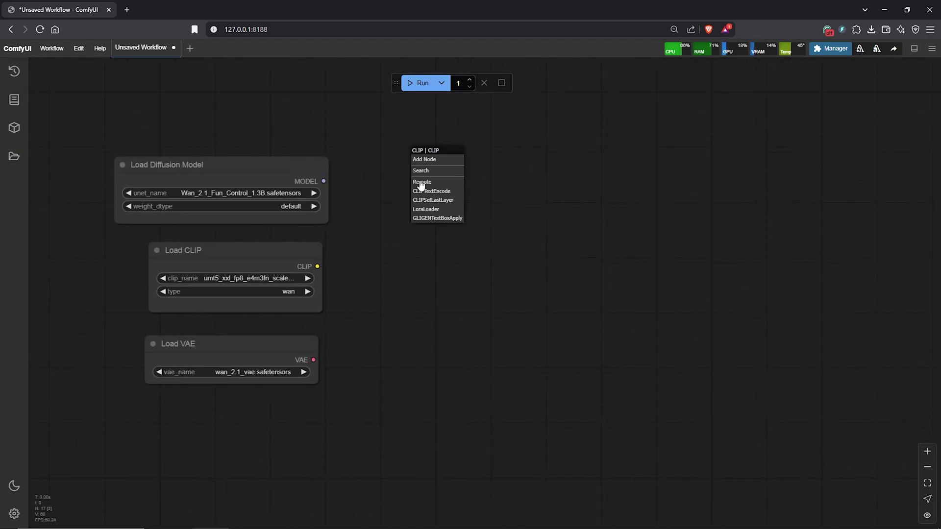
left_click(447, 193)
left_click(463, 156)
left_click(502, 126)
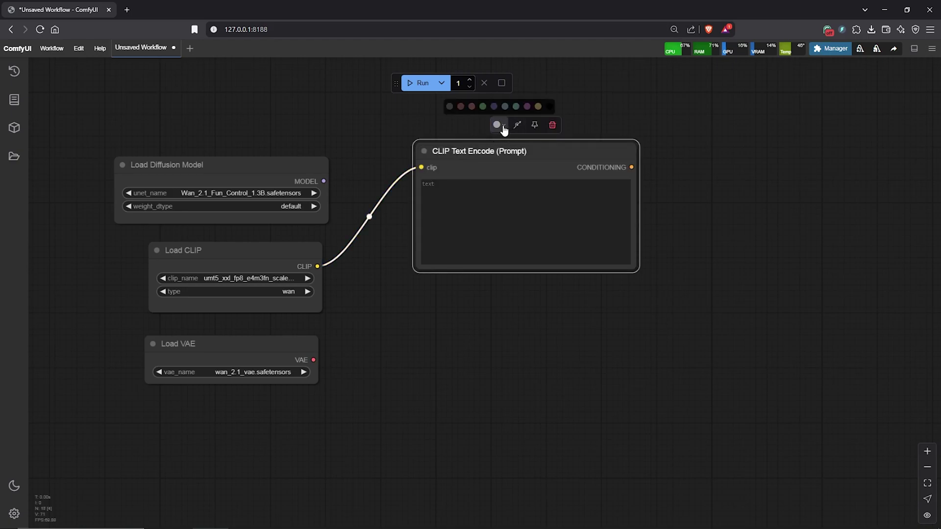
left_click(482, 107)
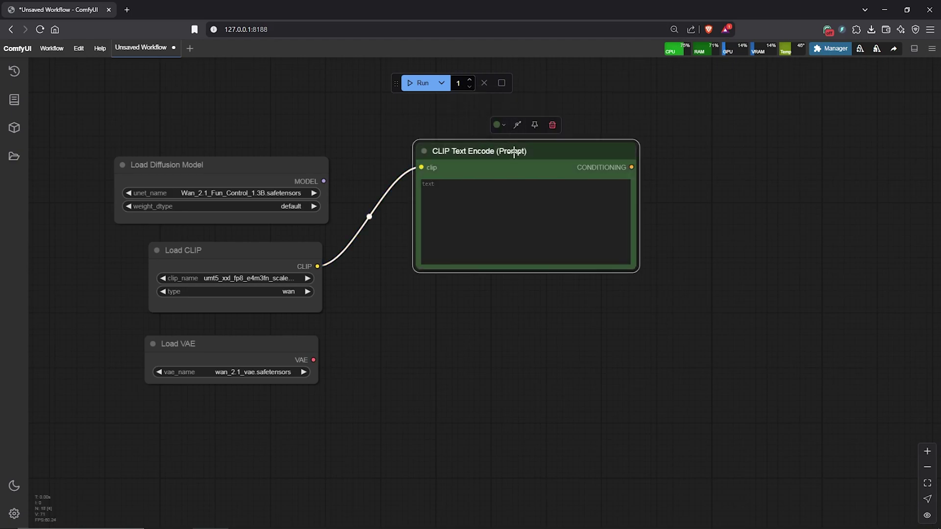
Step: Duplicate the green CLIP Text Encode node below the original, colour the copy red and connect it to Load CLIP's CLIP output
left_click_drag(514, 154, 512, 305)
left_click(498, 270)
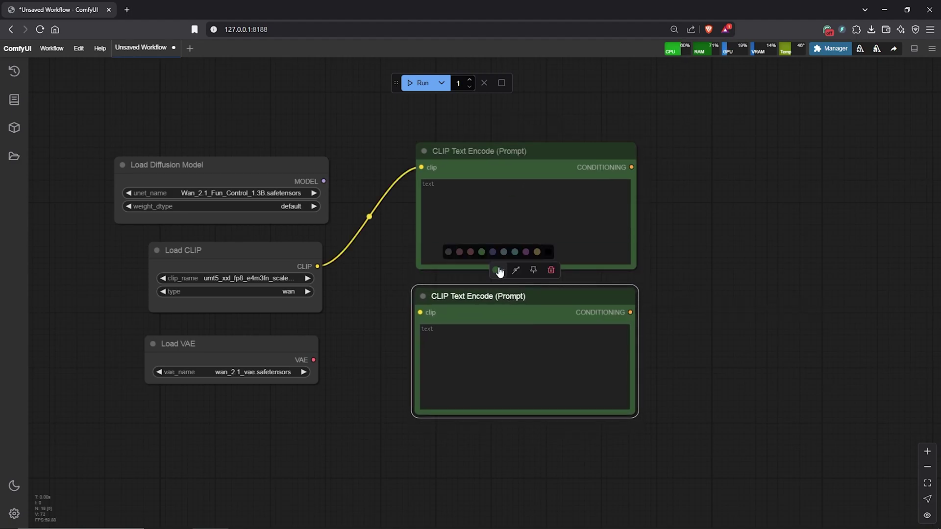
left_click(460, 252)
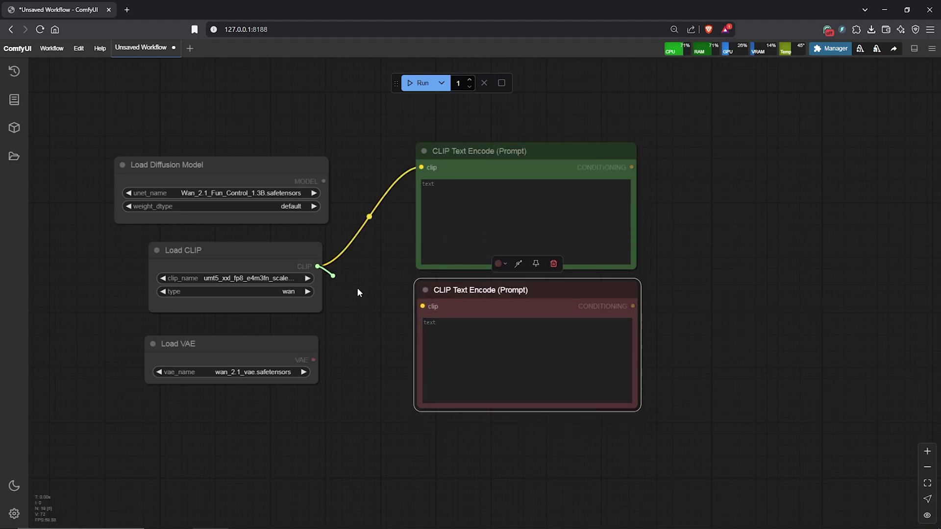
left_click_drag(368, 296, 432, 306)
Step: Add a WanFunControlToVideo node from the conditioning video_models category beside the prompt nodes
left_click_drag(720, 219, 597, 221)
scroll(597, 222, "down", 1)
right_click(549, 153)
left_click(553, 154)
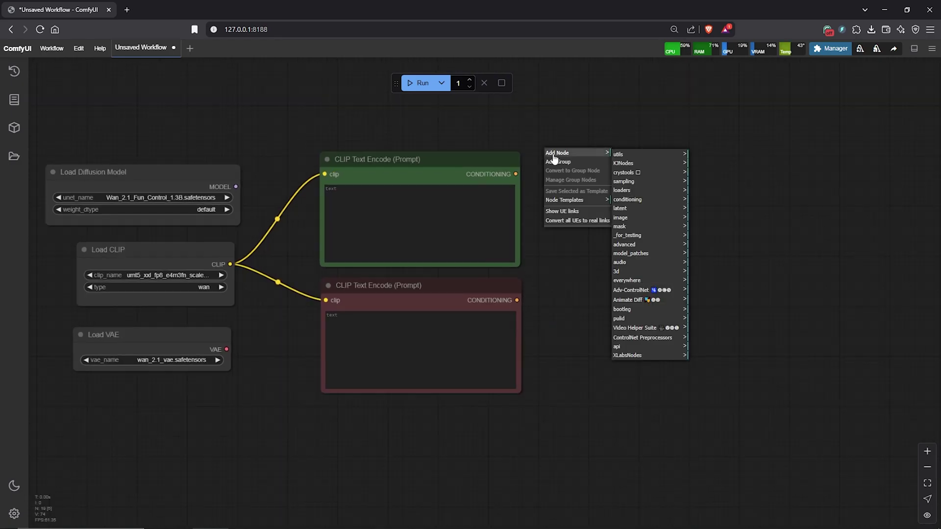
left_click(640, 200)
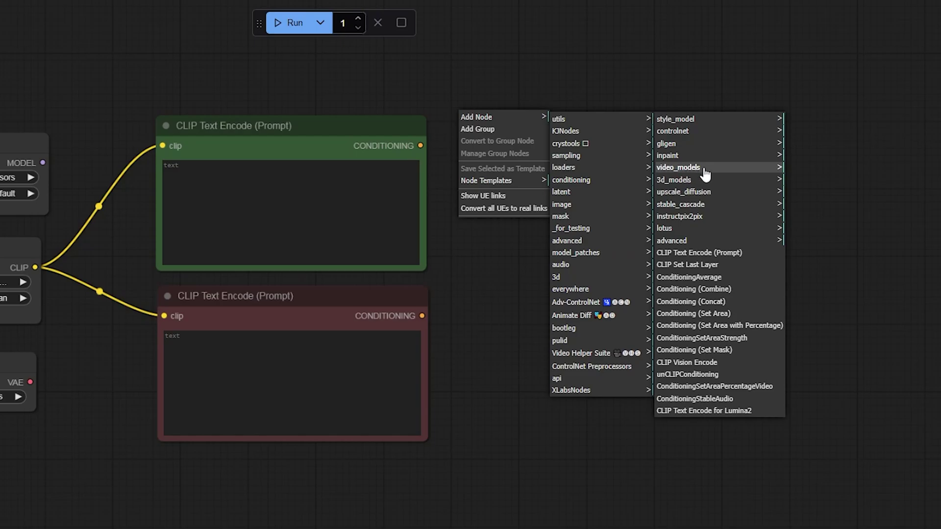
left_click(705, 169)
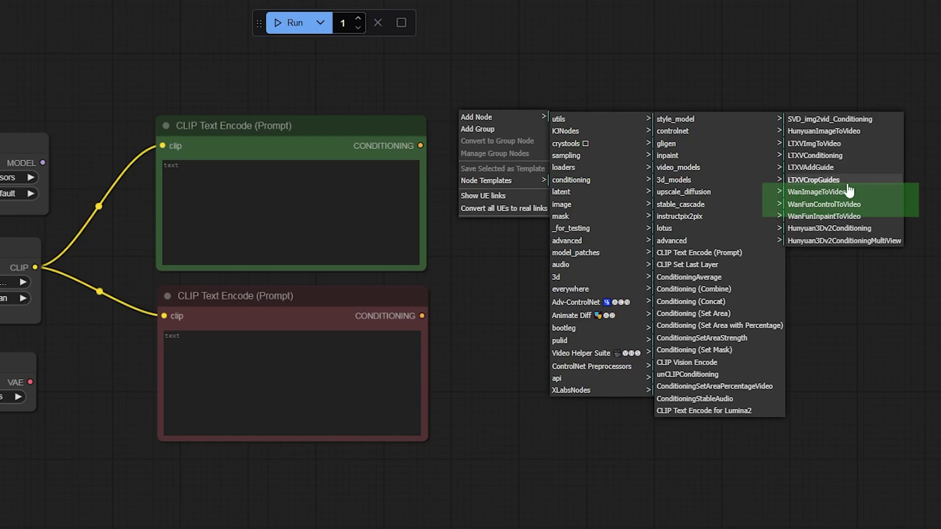
left_click(826, 206)
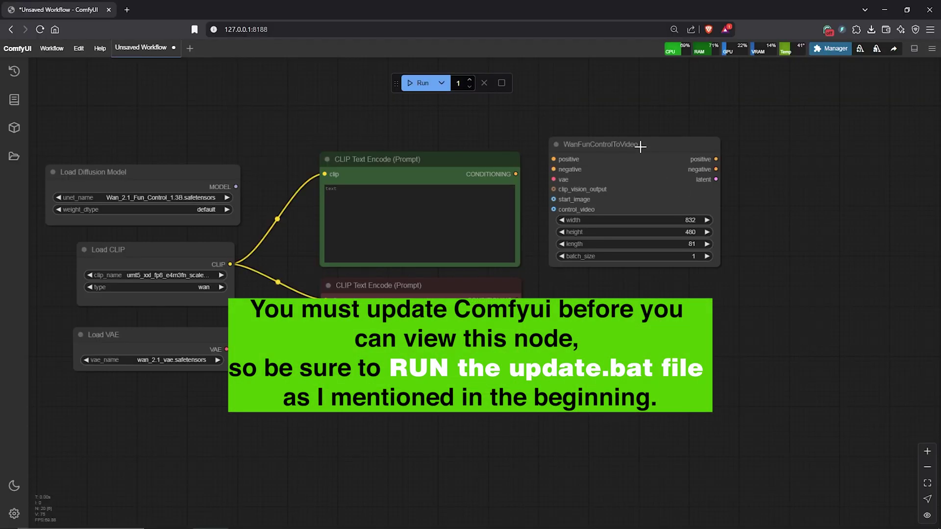
Step: Move WanFunControlToVideo farther from the prompts and connect the green prompt to its positive input and the red prompt to its negative input
left_click_drag(640, 146, 711, 160)
left_click_drag(513, 175, 628, 175)
left_click_drag(554, 274, 627, 184)
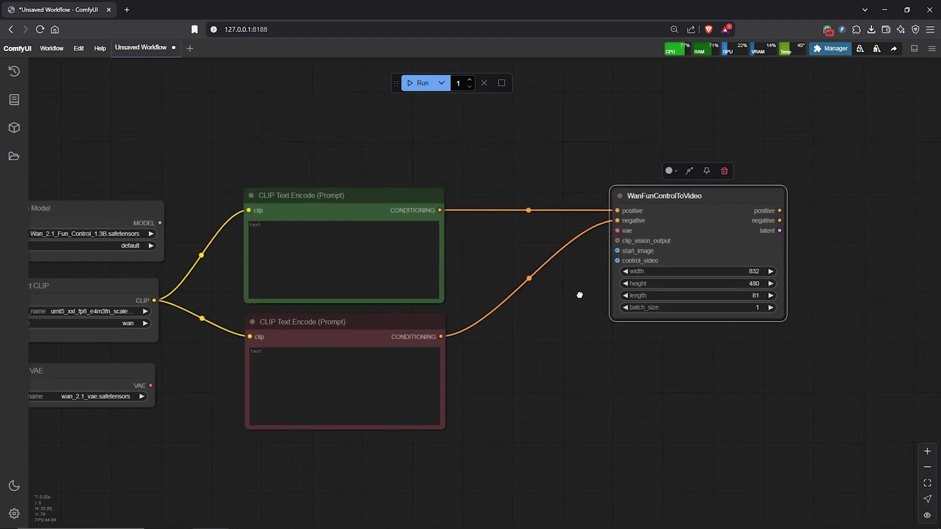
Step: Create a CLIP Vision Encode node from WanFunControlToVideo's clip_vision_output input and place it above the prompt connections
scroll(564, 289, "up", 1)
mouse_move(580, 294)
left_mouse_down()
mouse_move(567, 319)
mouse_move(541, 310)
mouse_move(592, 283)
left_mouse_up()
left_click_drag(563, 183, 563, 183)
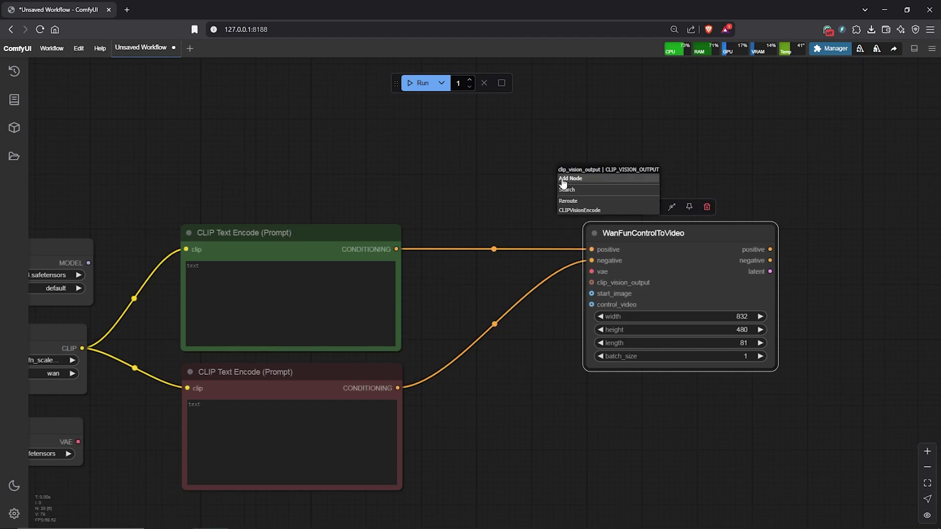
left_click(586, 211)
left_click_drag(599, 168, 382, 126)
Step: Create a Load CLIP Vision node from CLIP Vision Encode's clip_vision input, with clip_name clip_vision_h.safetensors
left_click_drag(488, 148, 451, 141)
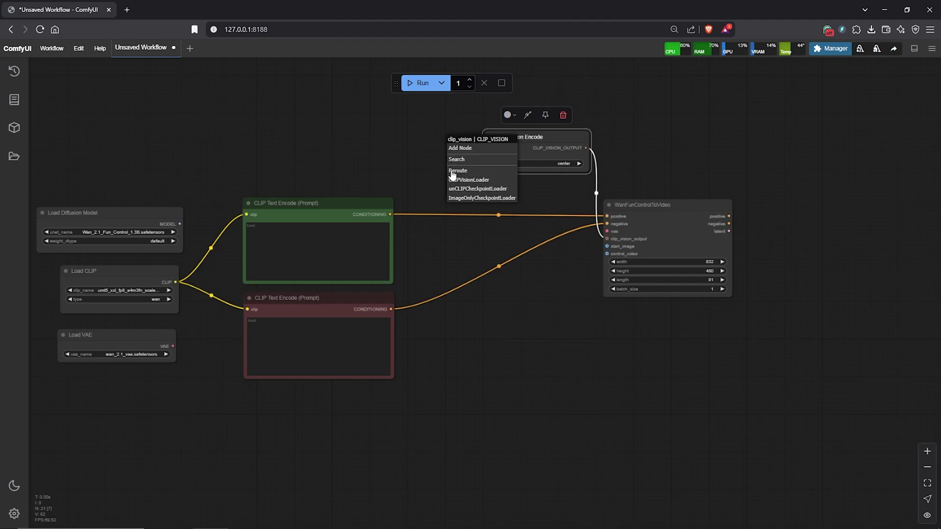
left_click(476, 183)
scroll(383, 154, "up", 8)
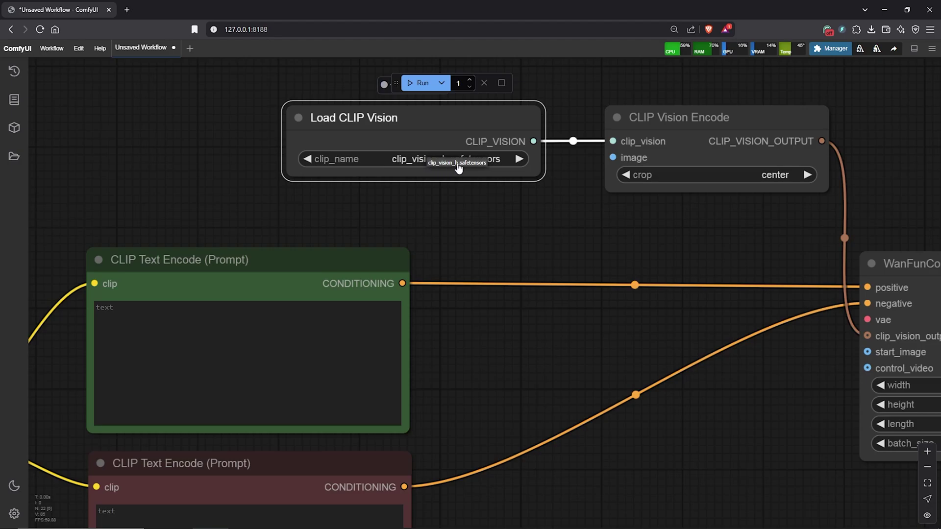
Step: Create a KSampler node fed by Load Diffusion Model's MODEL output through a reroute running above the prompt nodes
scroll(519, 216, "down", 10)
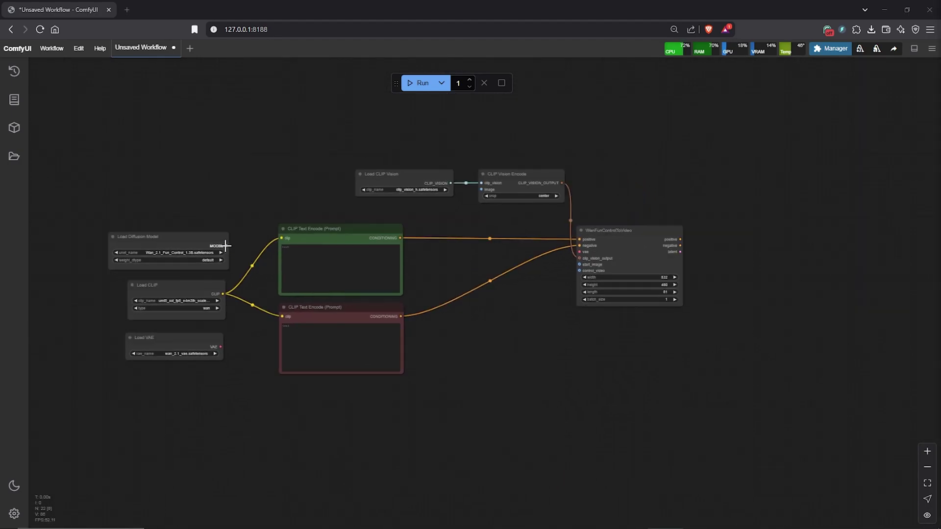
left_click_drag(226, 246, 746, 217)
left_click(750, 249)
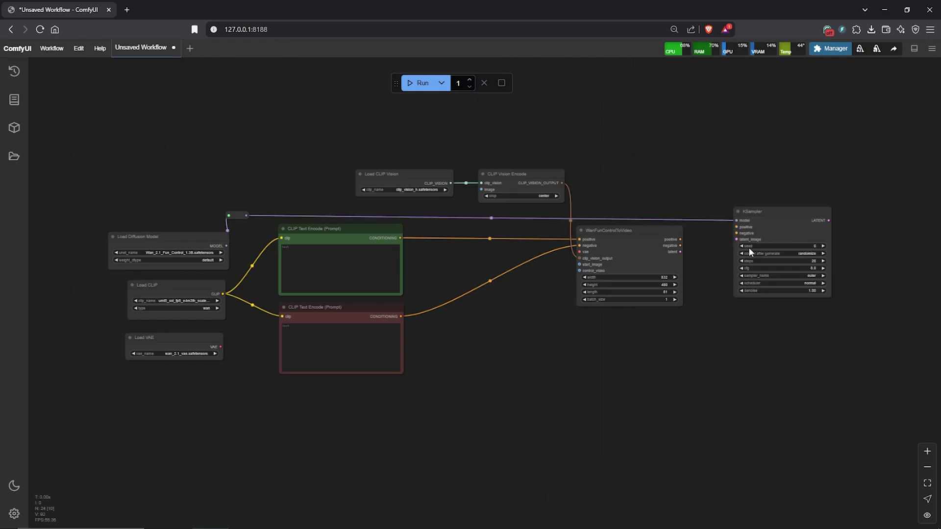
Step: Connect WanFunControlToVideo's positive, negative and latent outputs to KSampler's positive, negative and latent_image inputs
scroll(784, 238, "up", 4)
scroll(650, 234, "up", 3)
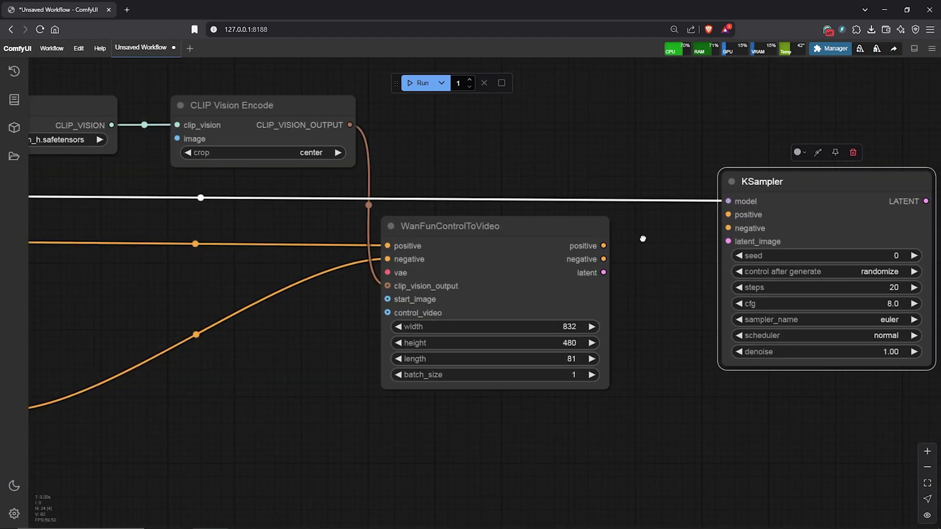
left_click_drag(529, 242, 651, 212)
left_click_drag(528, 256, 651, 225)
left_click_drag(528, 269, 653, 239)
Step: Add an Anything Everywhere node below Load VAE and connect the VAE output to its anything input
scroll(587, 283, "down", 5)
left_click_drag(433, 370, 443, 370)
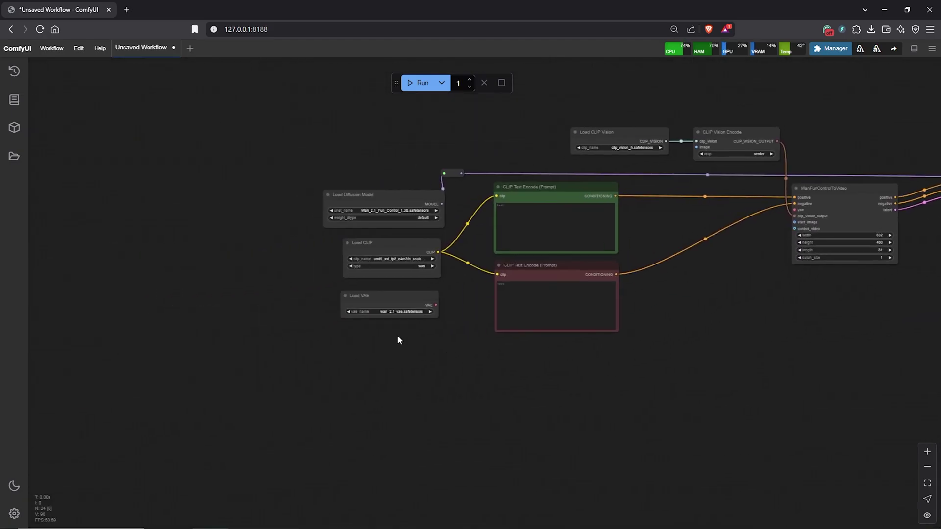
scroll(386, 333, "up", 7)
left_click(378, 280)
right_click(501, 256)
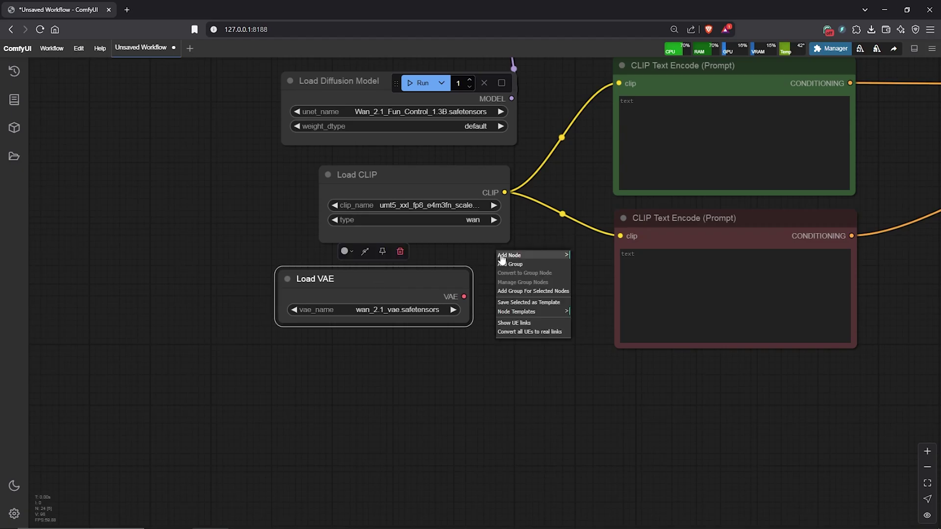
left_click(501, 257)
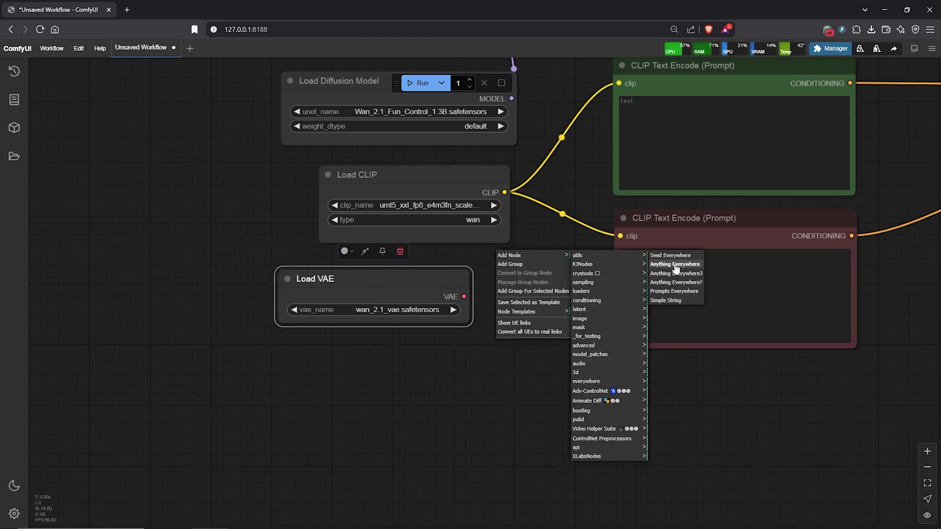
left_click(675, 264)
left_click_drag(421, 373, 424, 384)
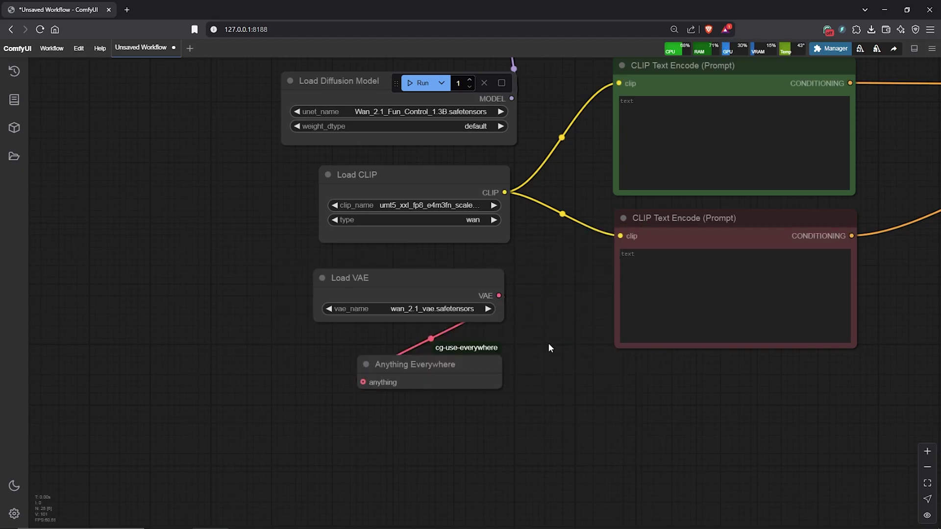
Step: Create a VAE Decode node from KSampler's LATENT output
scroll(551, 341, "down", 4)
left_click_drag(861, 315, 675, 334)
scroll(676, 334, "down", 4)
left_click_drag(762, 321, 527, 339)
scroll(526, 338, "right", 3)
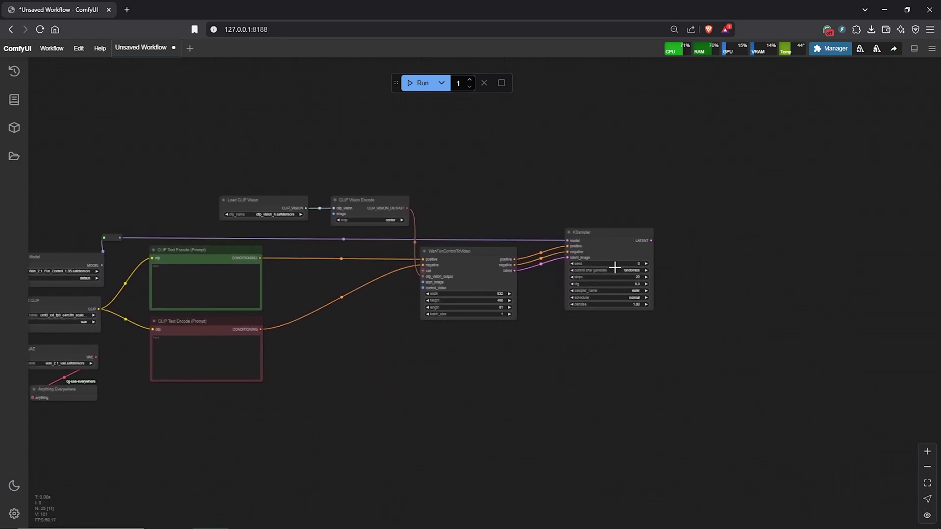
scroll(620, 260, "up", 5)
left_click_drag(705, 255, 534, 243)
left_click_drag(484, 192, 540, 195)
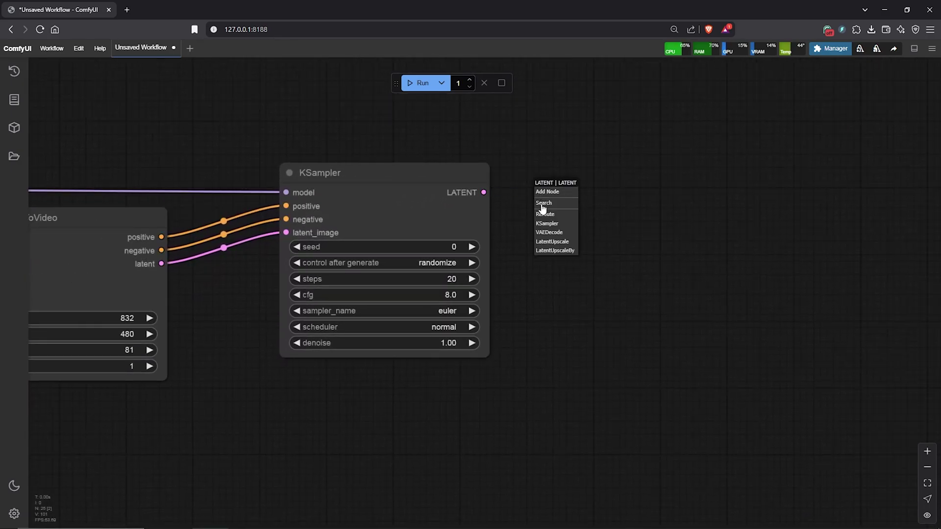
left_click(569, 239)
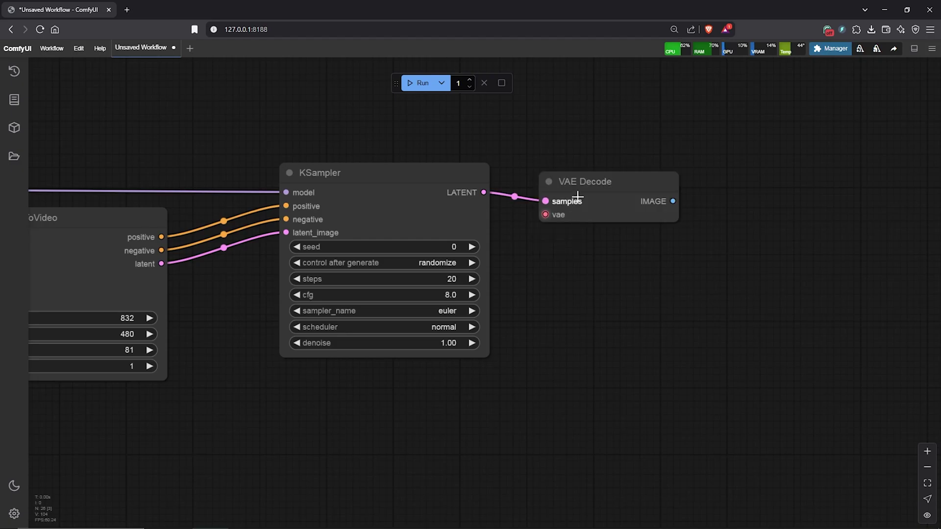
left_click(571, 180)
Step: Copy the control video group's Video Combine node and paste it beside VAE Decode
scroll(654, 256, "down", 1)
left_click_drag(653, 257, 519, 325)
scroll(536, 264, "down", 5)
scroll(518, 269, "down", 2)
left_click_drag(414, 150, 570, 391)
scroll(543, 424, "up", 3)
scroll(543, 423, "up", 10)
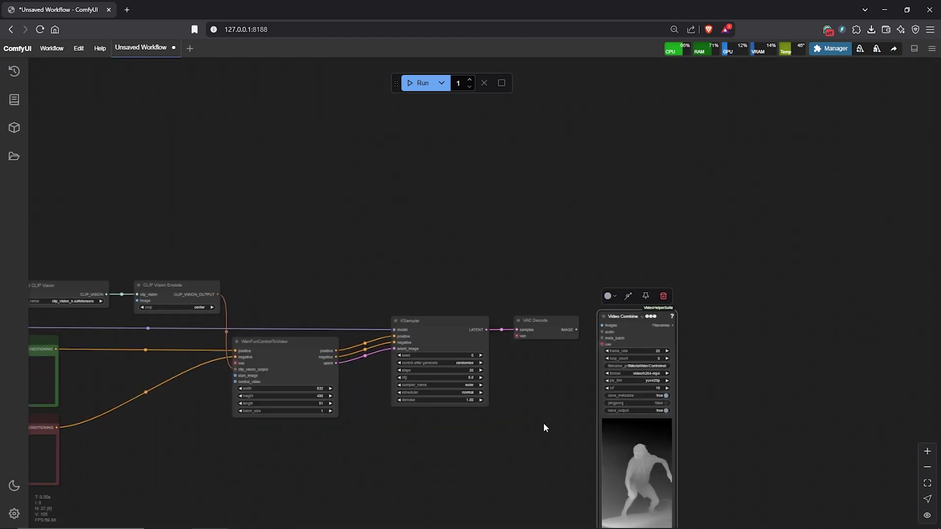
Step: Widen the new Video Combine node and set its filename_prefix to TutorialWan/Video
left_click_drag(567, 287, 530, 255)
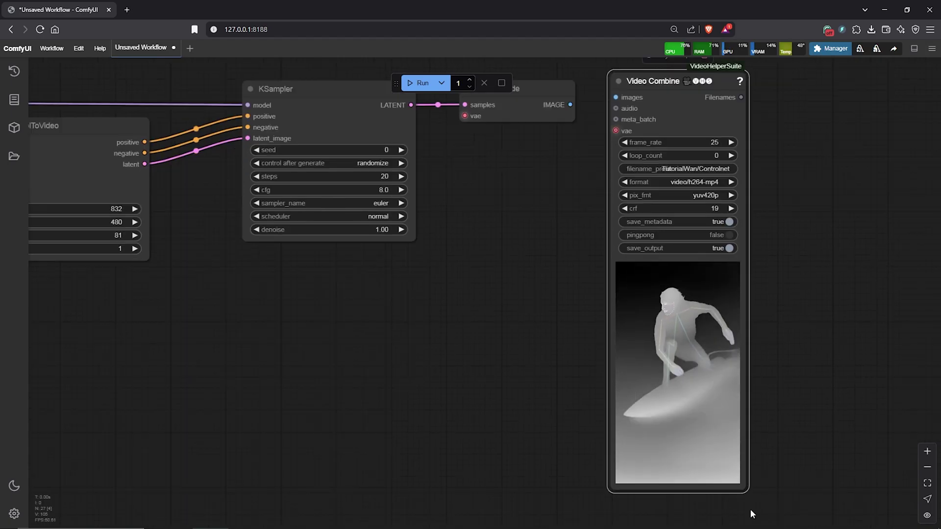
left_click_drag(828, 150, 790, 149)
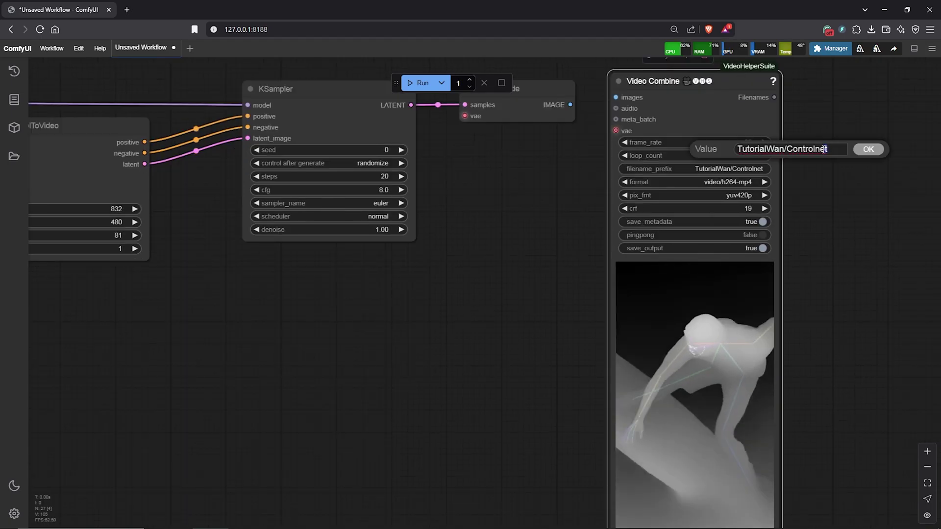
type("Video")
key("Return")
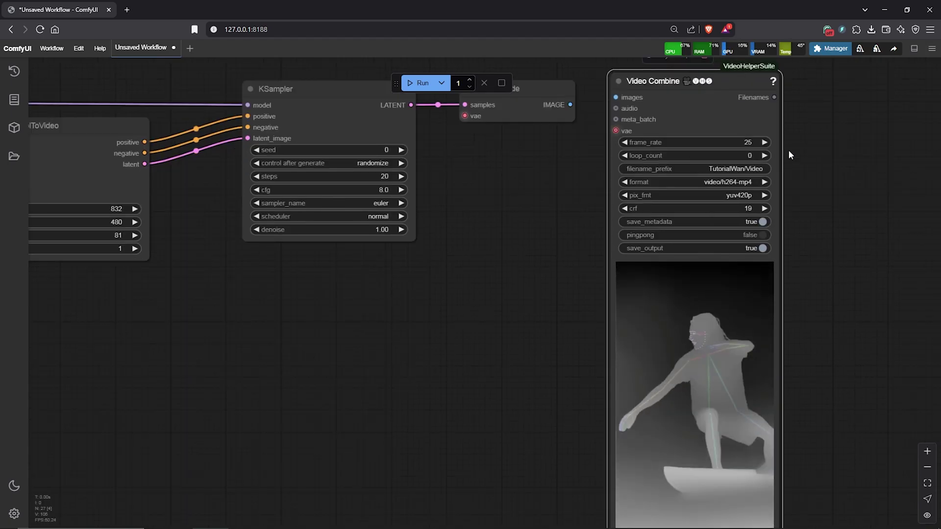
Step: Connect VAE Decode's IMAGE output to the new Video Combine node's images input
scroll(789, 150, "down", 1)
left_click_drag(591, 109, 706, 95)
scroll(770, 210, "down", 5)
scroll(663, 261, "down", 4)
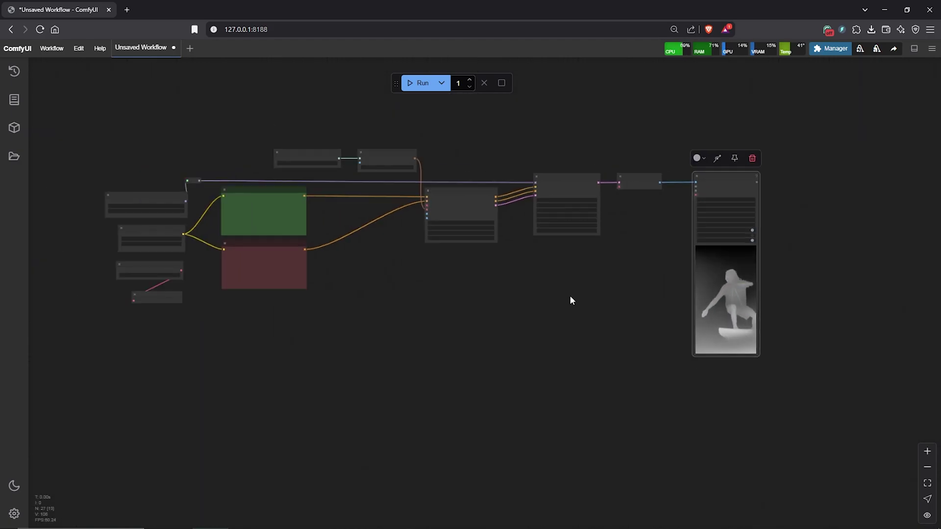
Step: Add a KJNodes Resize Image node inside the control video group, below the Image Blend node
left_click_drag(394, 128, 439, 145)
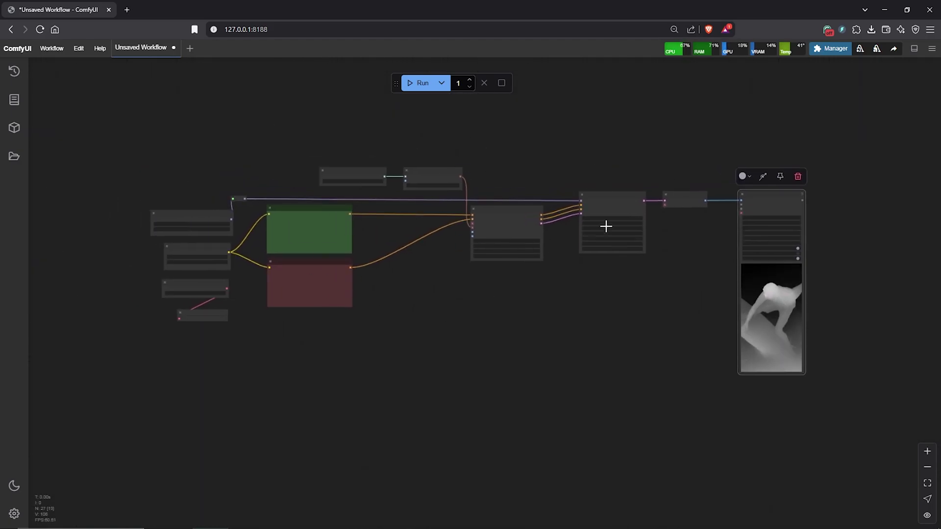
scroll(416, 416, "down", 3)
left_click_drag(776, 202, 198, 434)
left_click_drag(442, 333, 416, 417)
left_click_drag(468, 344, 475, 249)
scroll(288, 150, "up", 5)
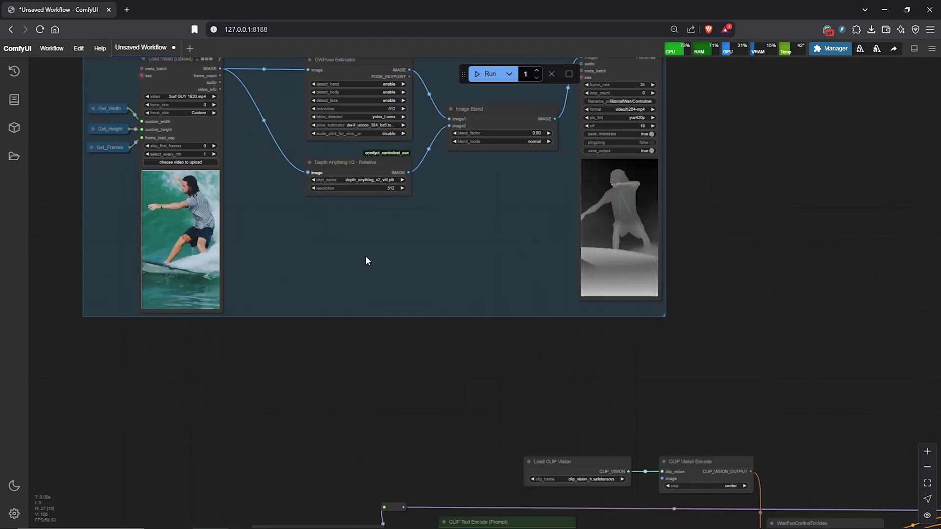
left_click_drag(392, 350, 490, 276)
double_click(492, 280)
type("resize")
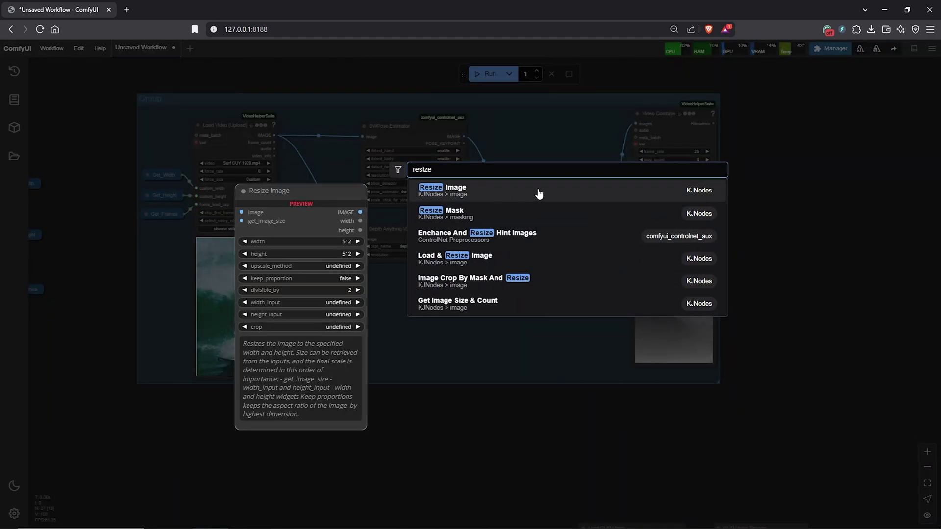
left_click(540, 194)
Step: Convert the Resize Image node's width and height widgets to inputs
scroll(500, 291, "up", 5)
right_click(585, 258)
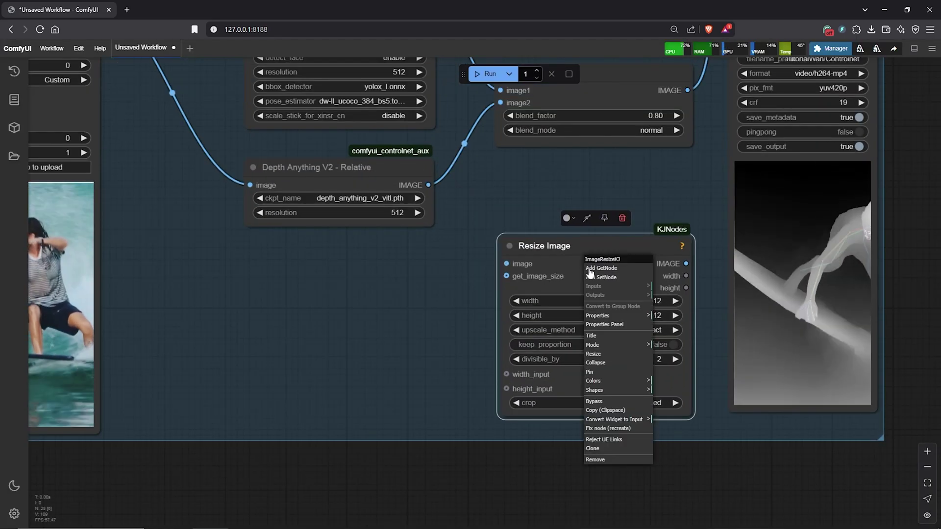
left_click(633, 420)
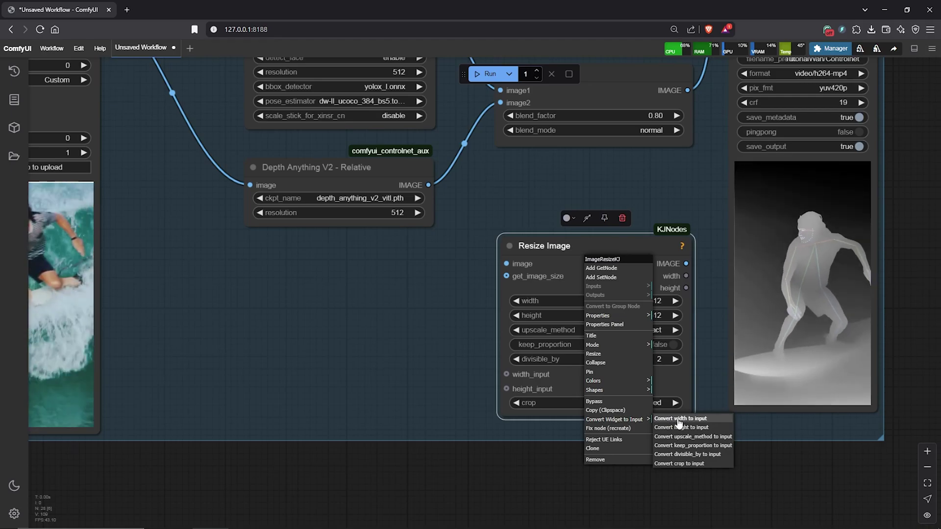
left_click(693, 420)
right_click(599, 278)
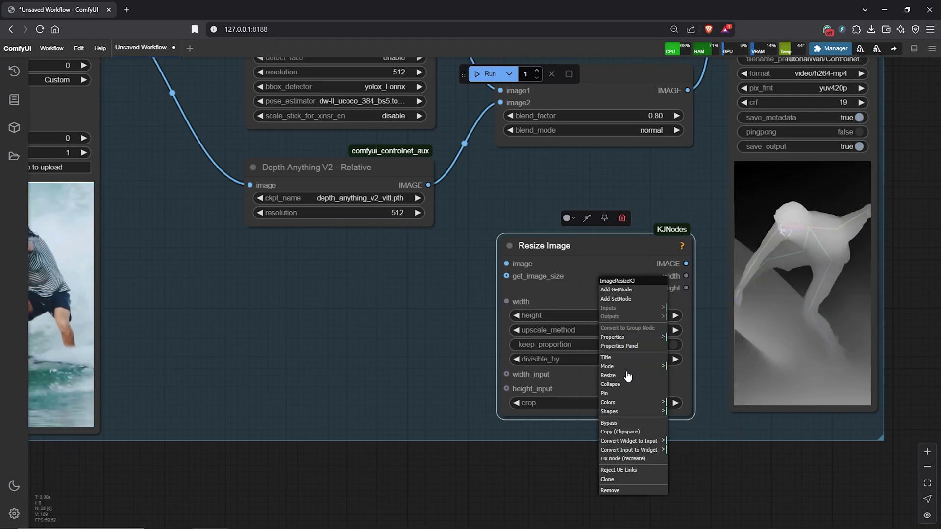
left_click(636, 442)
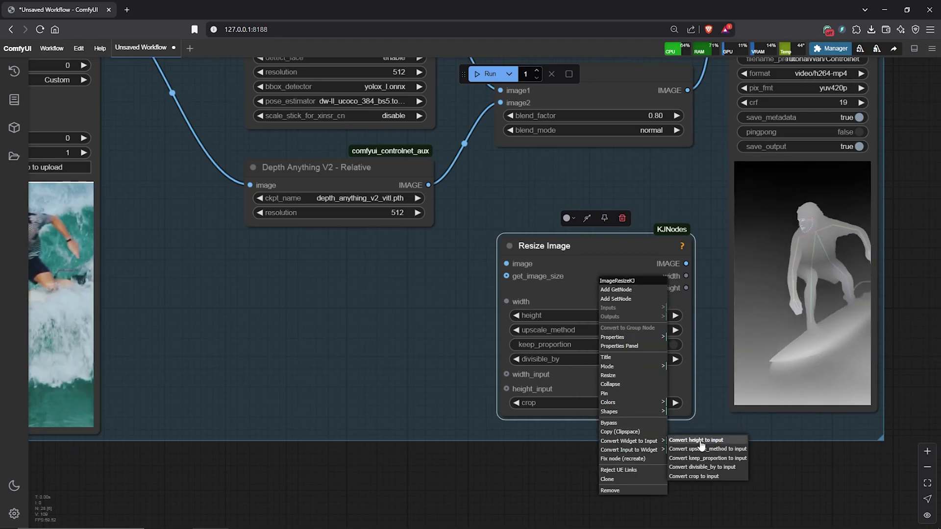
left_click(702, 440)
Step: Add two Get nodes, stacked one above the other, beside the Resize Image node's width and height inputs
right_click(591, 262)
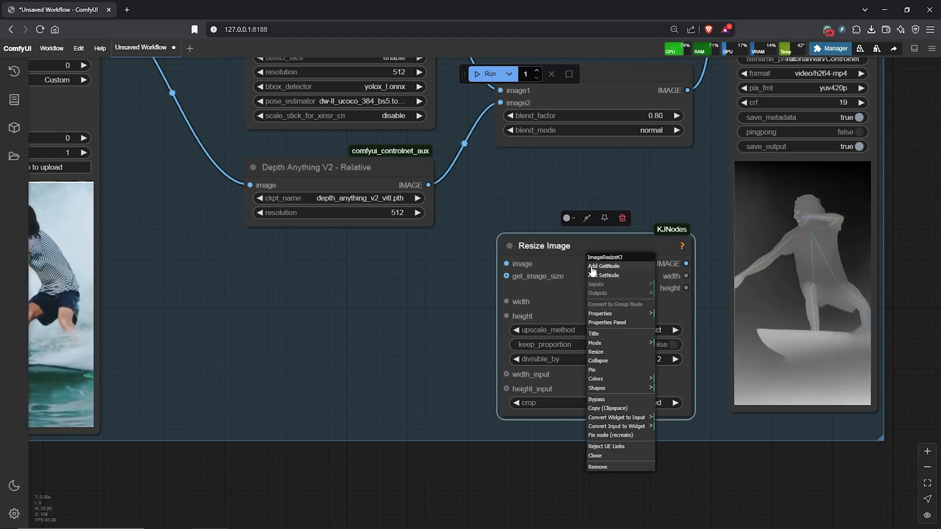
left_click(621, 269)
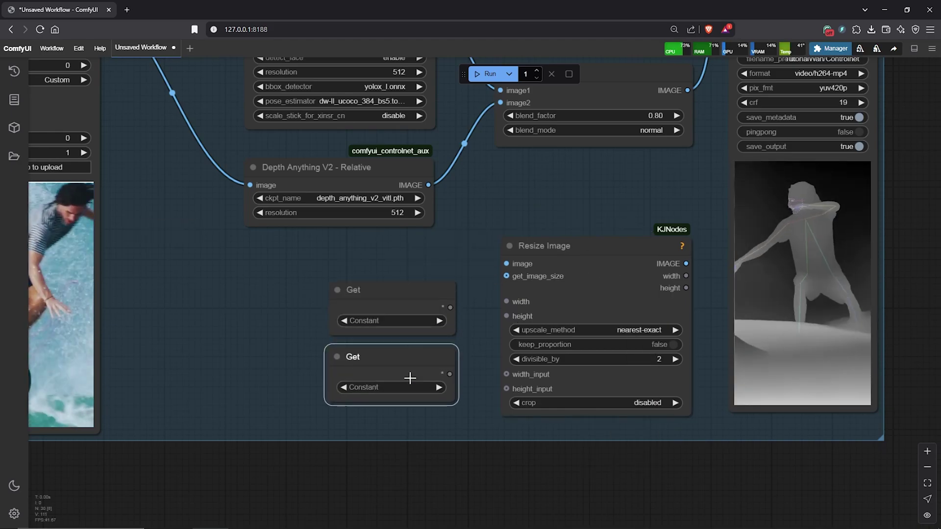
left_click_drag(409, 378, 410, 366)
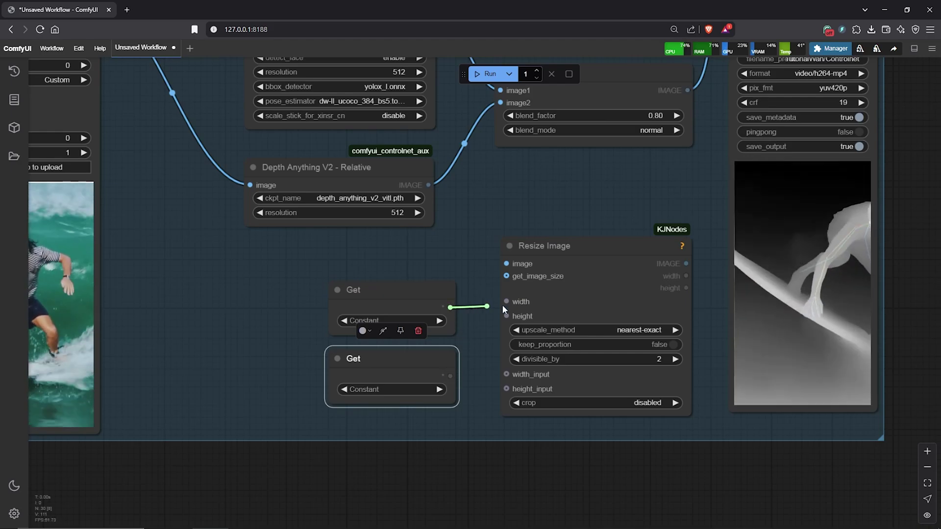
Step: Feed the Resize Image node's width and height from Get nodes set to Width and Height, then collapse both beside it
left_click(411, 341)
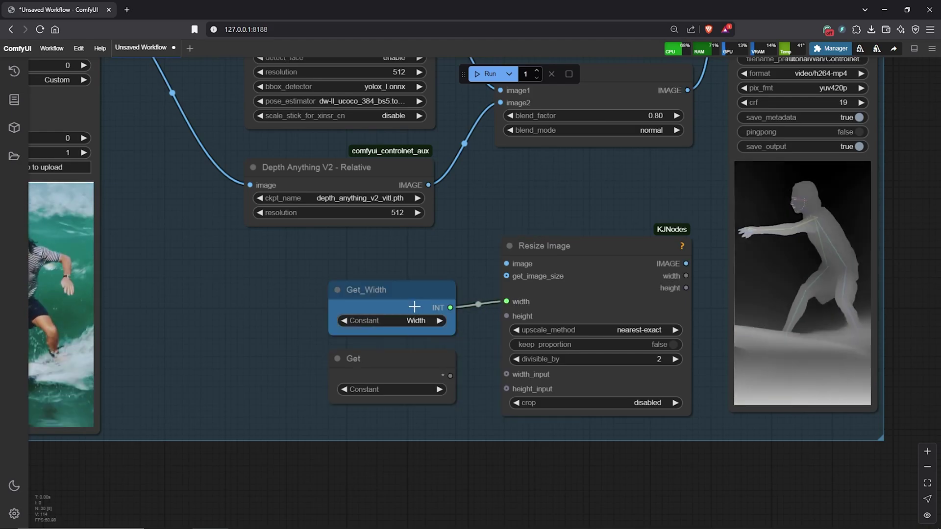
left_click_drag(451, 375, 478, 348)
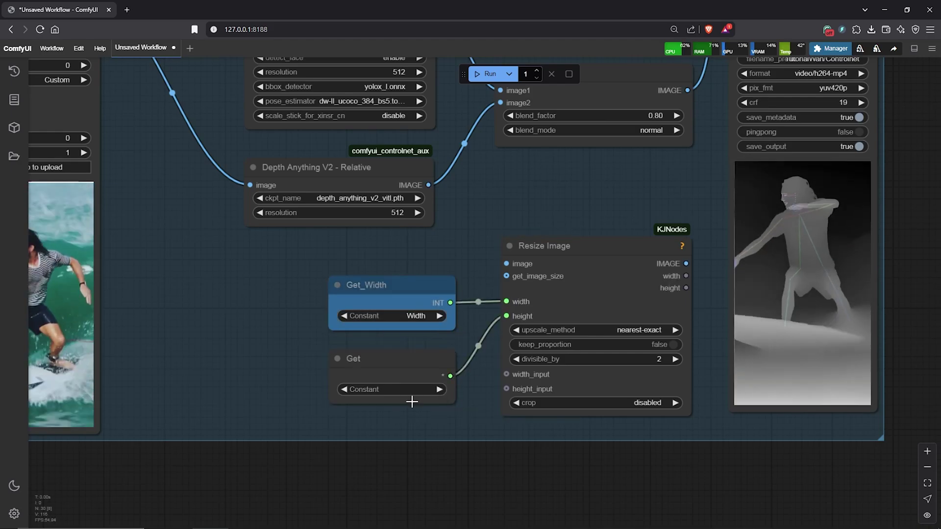
left_click(339, 359)
left_click(338, 285)
left_click_drag(380, 287, 466, 295)
left_click_drag(375, 358, 450, 338)
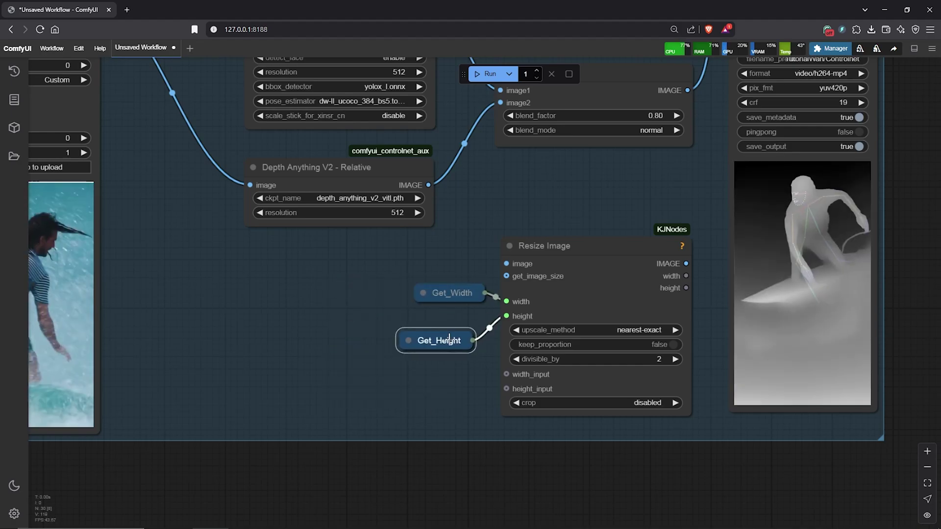
Step: Make room around the Resize Image and Video Combine nodes and connect Image Blend's IMAGE output to Resize Image's image input
scroll(456, 343, "down", 5)
left_click_drag(664, 106, 731, 108)
left_click_drag(731, 107, 770, 108)
left_click_drag(539, 284, 645, 284)
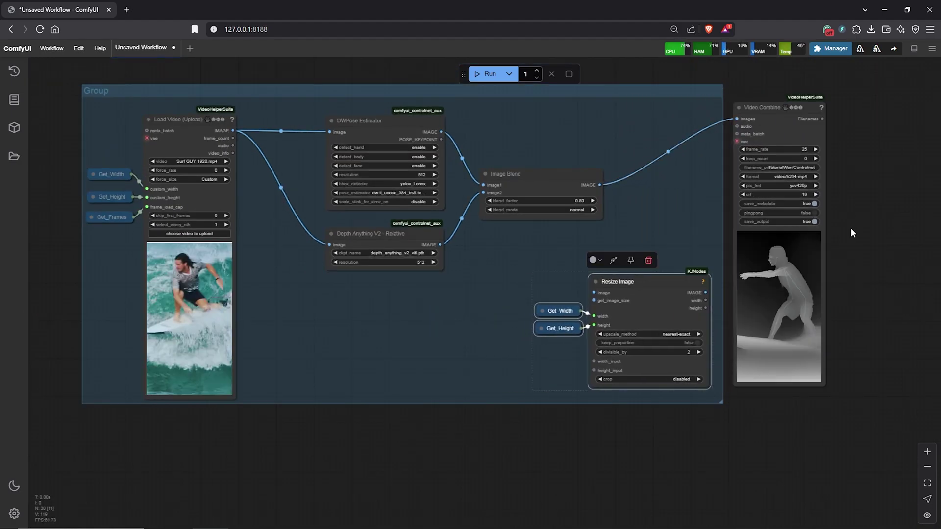
left_click(853, 233)
left_click_drag(600, 185, 594, 293)
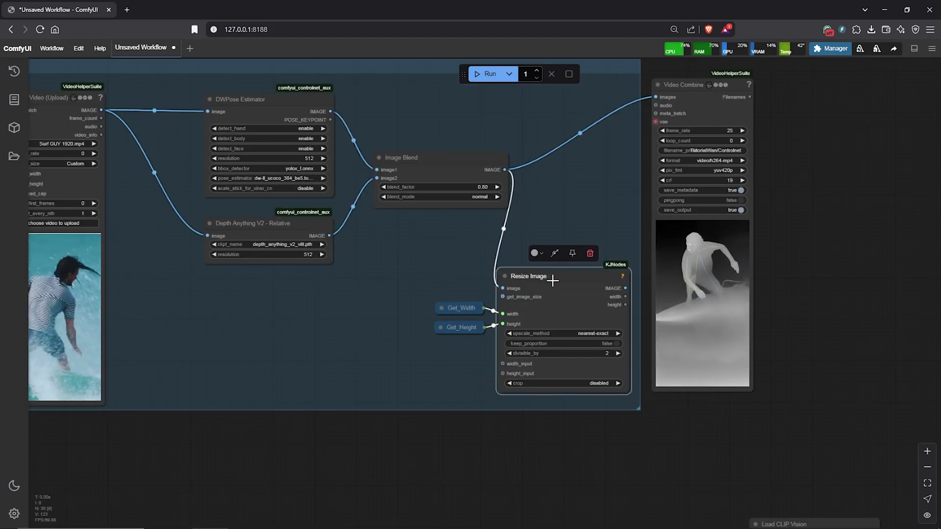
Step: Route the Resize Image node's IMAGE output through a reroute node to the CLIP Vision Encode node's image input
scroll(619, 123, "down", 2)
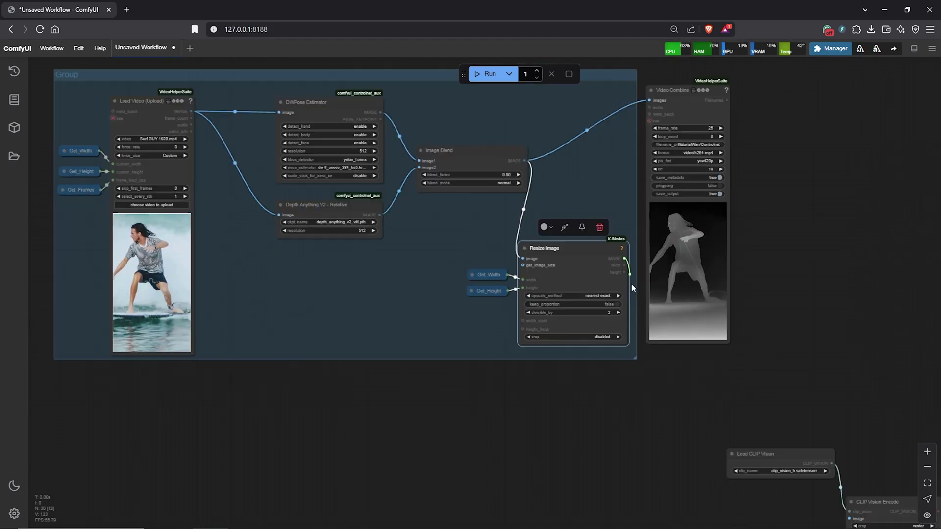
left_click_drag(625, 258, 627, 454)
left_click(650, 446)
left_click_drag(687, 410, 354, 113)
scroll(333, 147, "up", 2)
left_click_drag(306, 161, 372, 224)
left_click_drag(616, 213, 615, 198)
left_click_drag(346, 218, 377, 216)
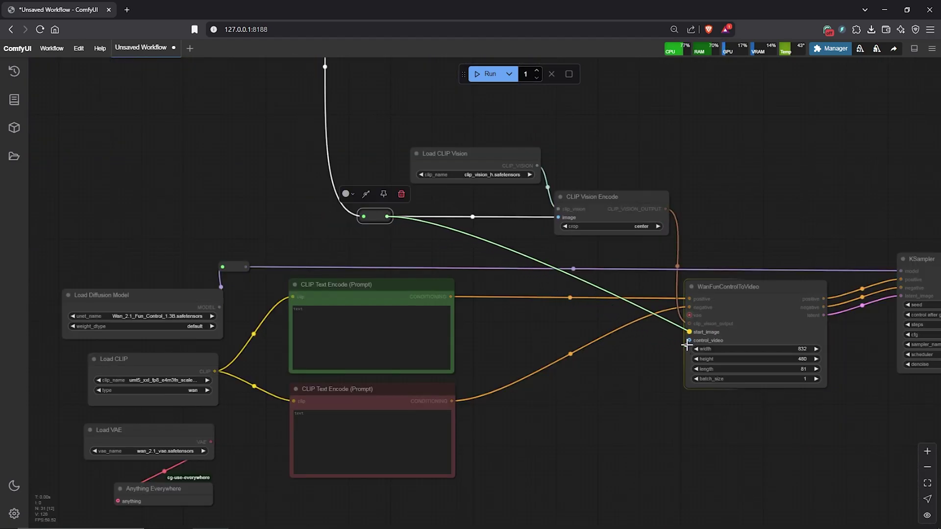
Step: Connect the image reroute's output to the WanFunControlToVideo node's control_video input
scroll(698, 345, "up", 8)
left_click_drag(687, 345, 668, 338)
scroll(616, 361, "down", 2)
scroll(615, 362, "down", 8)
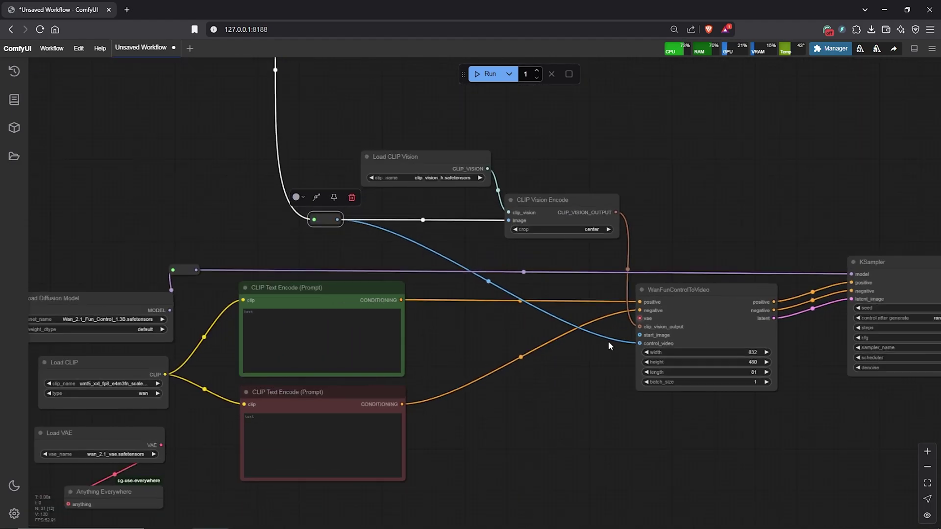
Step: Convert the WanFunControlToVideo node's width, height and length widgets to inputs
scroll(599, 373, "up", 9)
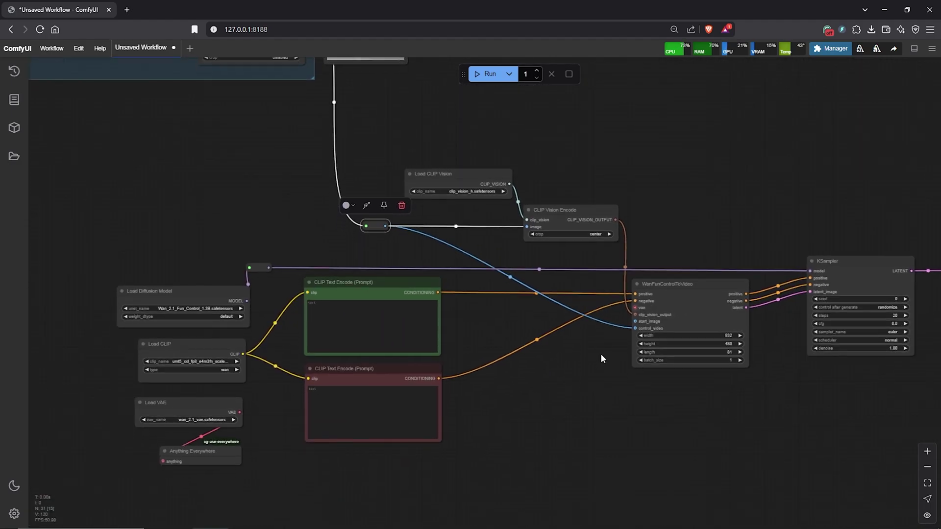
right_click(648, 187)
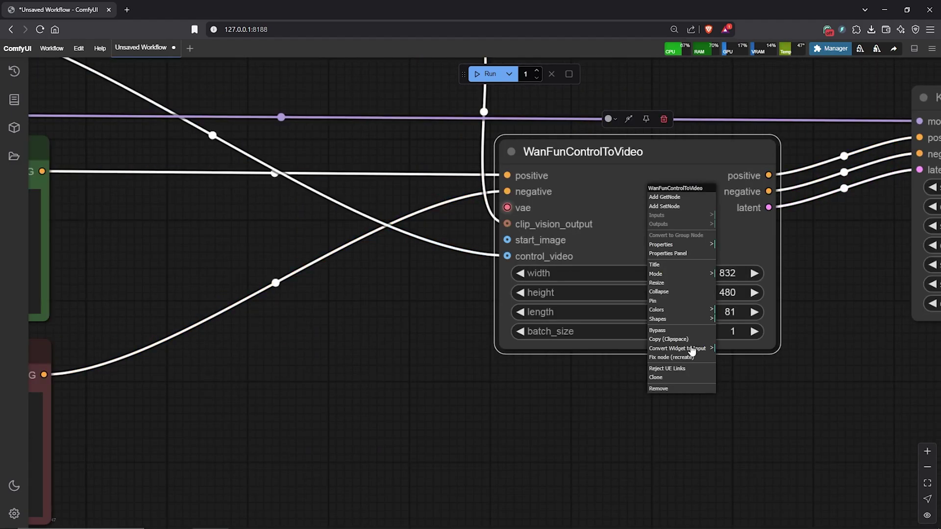
left_click(753, 349)
right_click(641, 230)
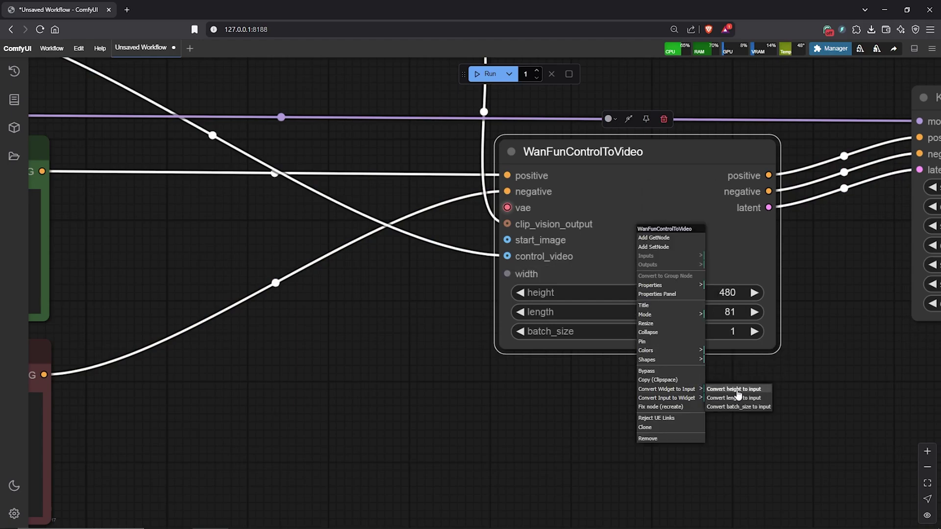
left_click(745, 390)
right_click(654, 231)
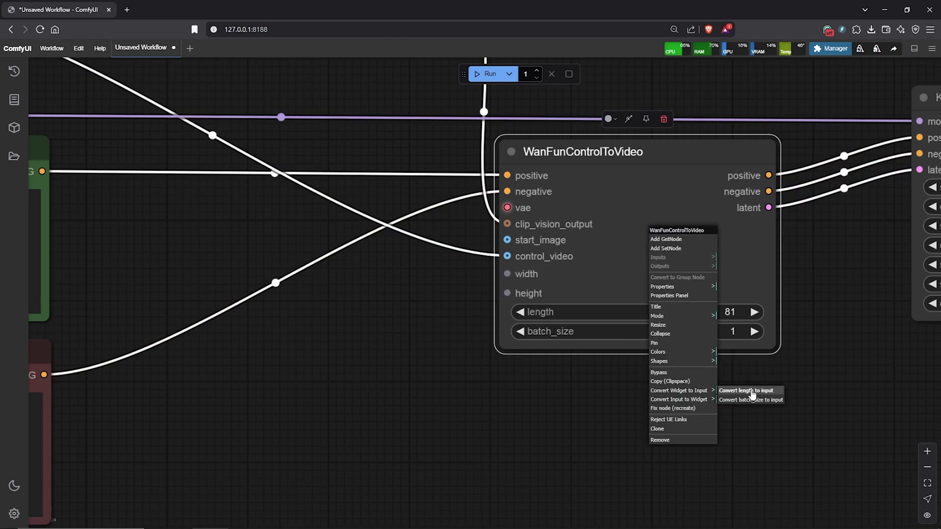
left_click(766, 389)
Step: Add three Get nodes stacked beside the WanFunControlToVideo node's width, height and length inputs
right_click(628, 169)
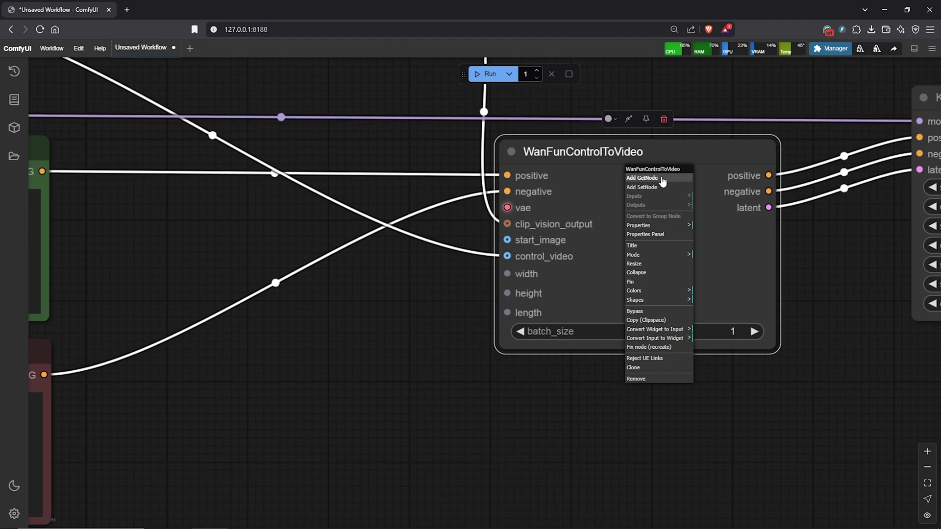
left_click(663, 182)
mouse_move(404, 205)
left_mouse_down()
mouse_move(410, 370)
mouse_move(400, 404)
left_mouse_up()
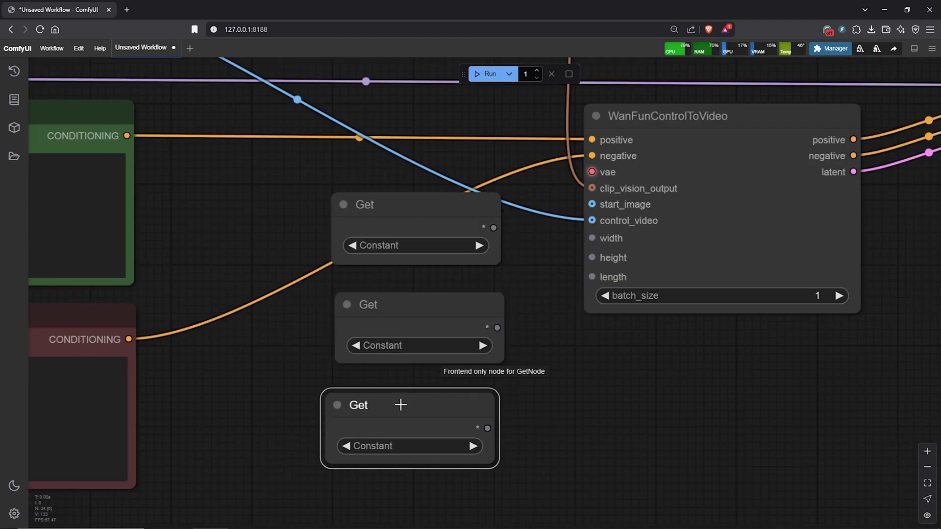
Step: Connect the Get nodes to WanFunControlToVideo's width, height and length, set to Width, Height and Frames, and collapse them
left_click_drag(494, 228, 593, 238)
left_click(421, 267)
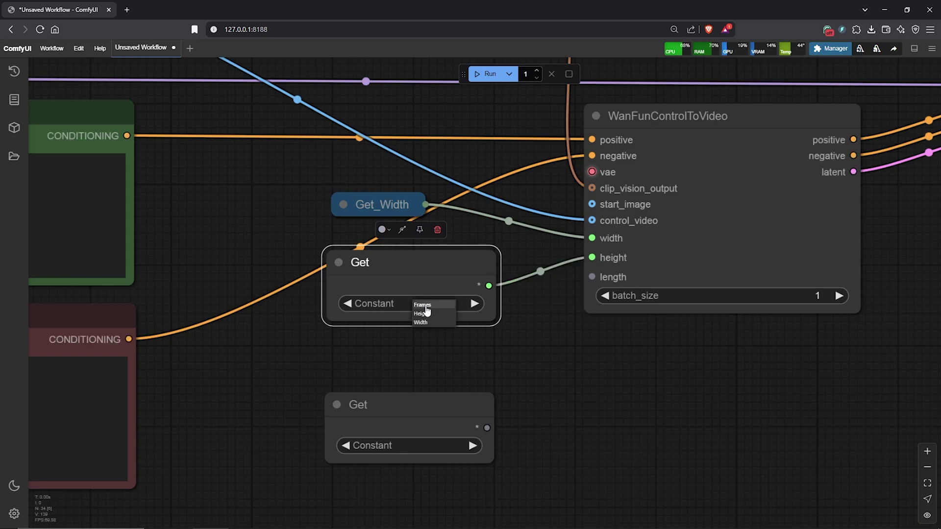
left_click(433, 315)
left_click(338, 261)
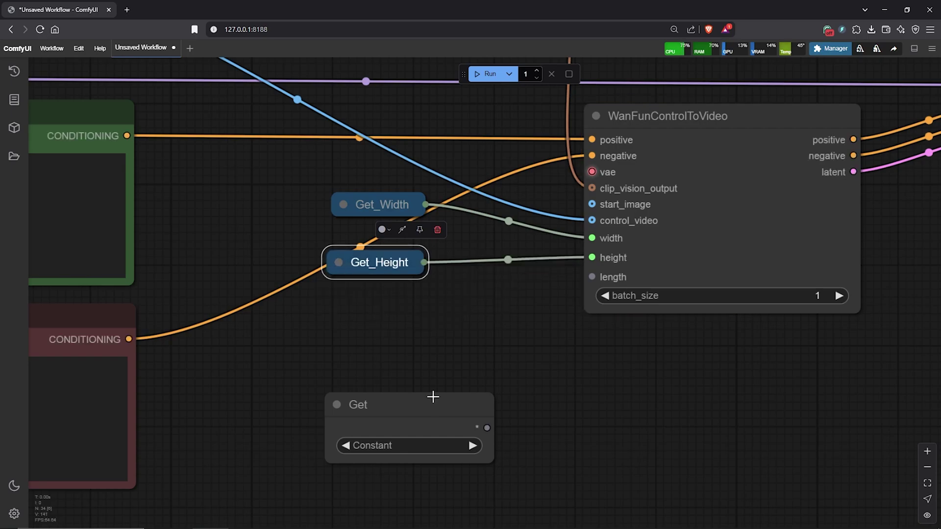
left_click_drag(434, 410, 412, 305)
left_click(420, 346)
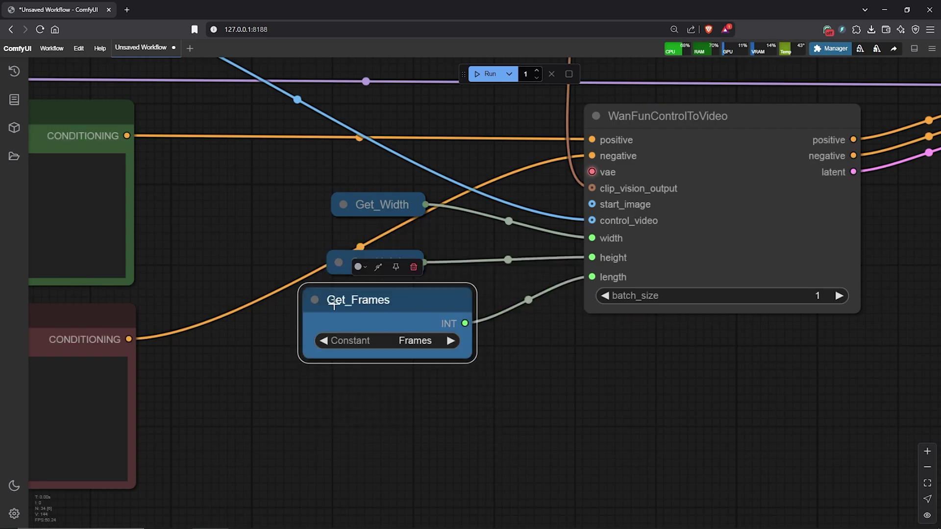
left_click(315, 300)
Step: Tidy the CLIP Vision, WanFunControlToVideo, KSampler and VAE Decode nodes and enclose them in a group
scroll(499, 348, "down", 5)
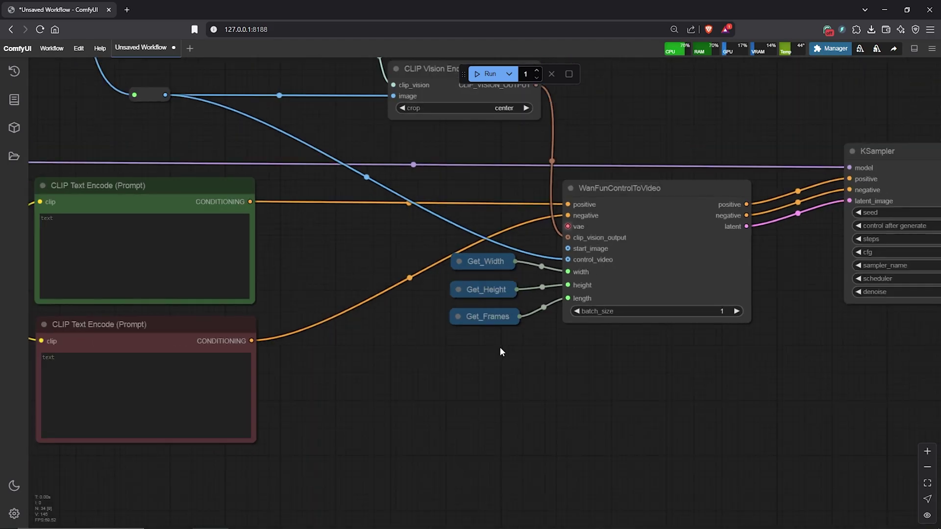
scroll(367, 262, "down", 3)
mouse_move(160, 238)
left_mouse_down()
mouse_move(408, 414)
mouse_move(454, 414)
left_mouse_up()
left_click_drag(353, 260, 172, 261)
left_click_drag(376, 223, 357, 222)
left_click_drag(588, 186, 553, 186)
mouse_move(743, 154)
left_mouse_down()
mouse_move(498, 390)
mouse_move(345, 399)
left_mouse_up()
key("ctrl+g")
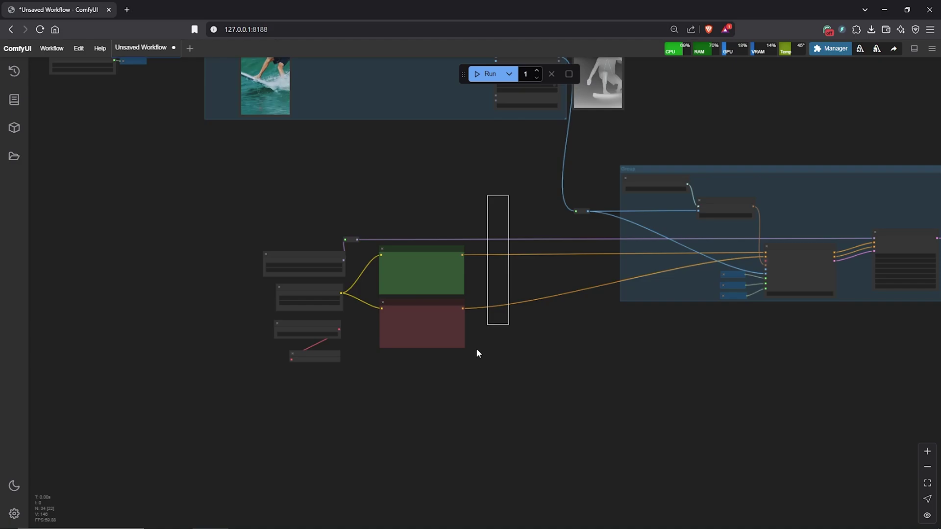
Step: Group the model, CLIP and VAE loaders with the two prompt nodes and enlarge the group frame slightly
left_click_drag(477, 351, 231, 384)
key("ctrl+g")
left_click(372, 328)
scroll(362, 299, "up", 2)
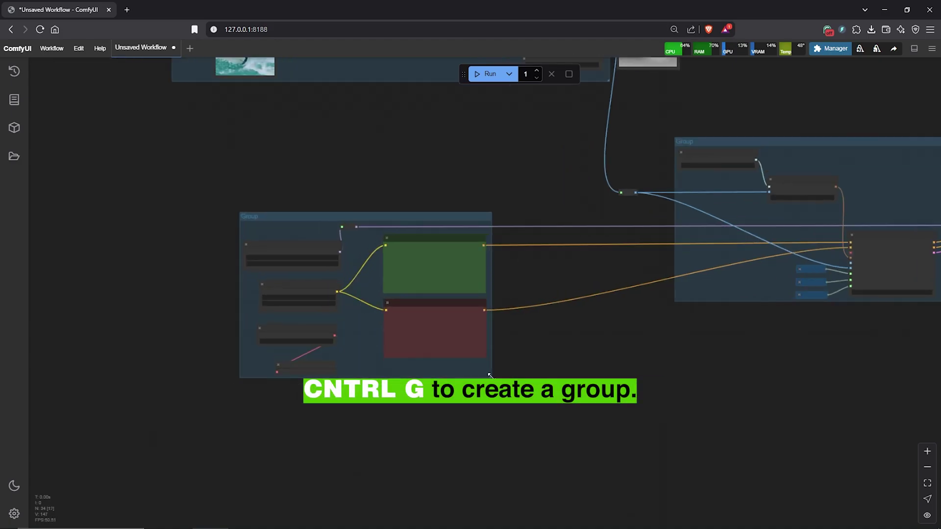
left_click_drag(491, 377, 536, 383)
Step: Rearrange the groups so the loader and prompt group and the sampling group sit side by side below the control video group
left_click_drag(597, 329, 550, 358)
scroll(573, 336, "down", 2)
left_click_drag(583, 236, 583, 315)
left_click_drag(549, 247, 478, 172)
left_click_drag(537, 173, 527, 242)
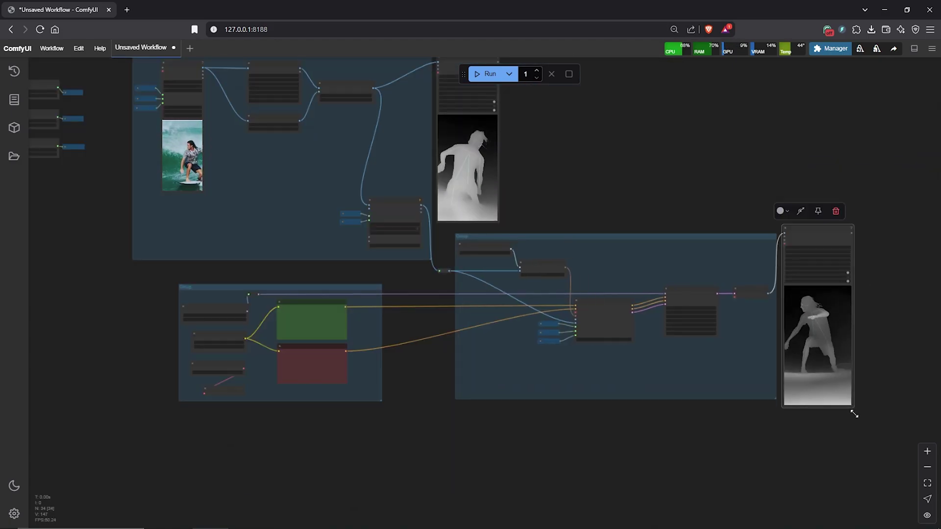
left_click_drag(374, 284, 420, 289)
scroll(586, 245, "down", 1)
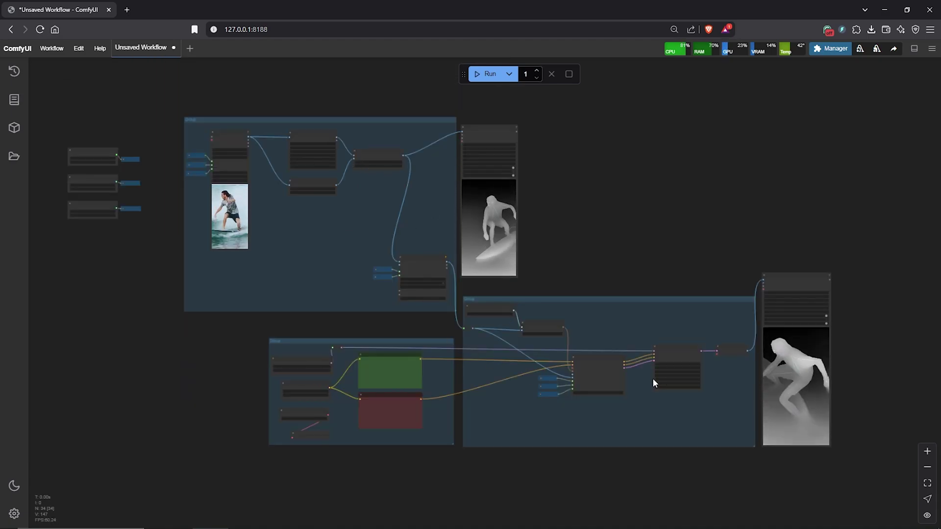
Step: Paste the positive prompt about a daring romantic riding a runaway gondola into the green CLIP Text Encode node
scroll(356, 347, "up", 10)
scroll(356, 347, "up", 4)
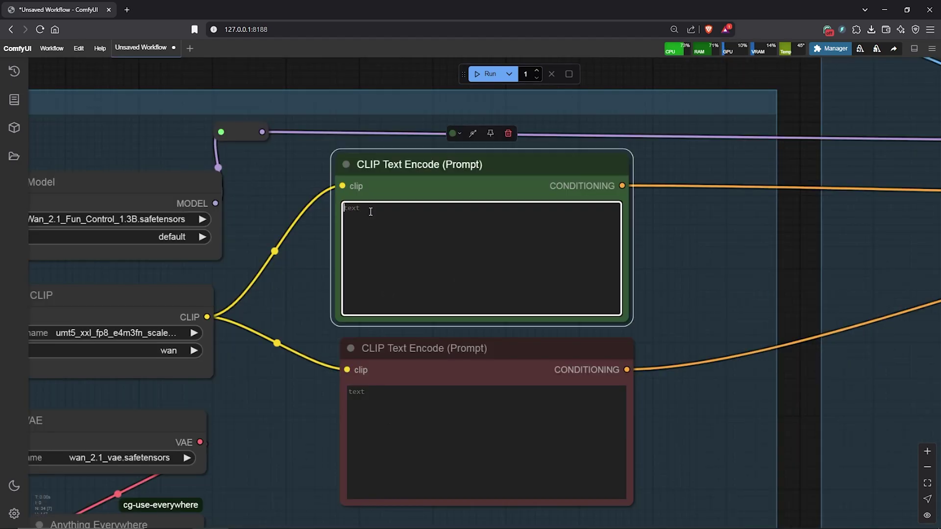
right_click(369, 213)
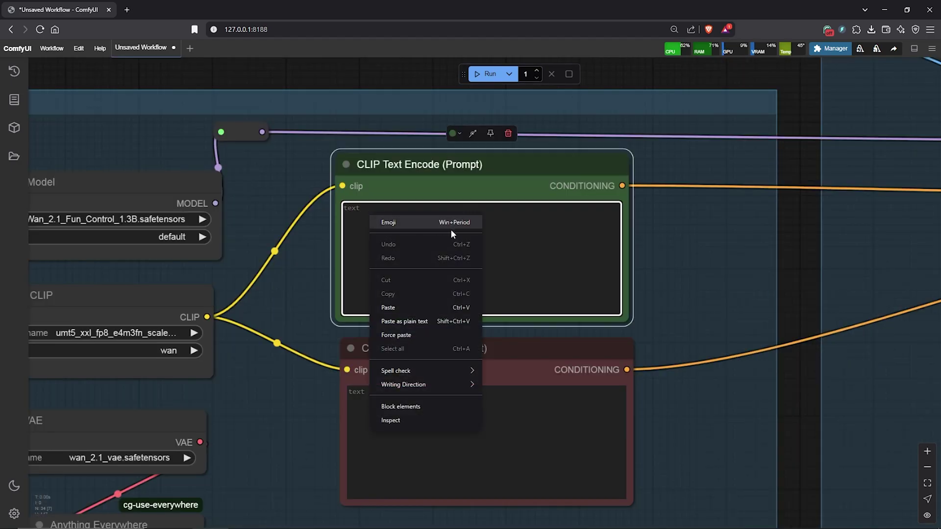
left_click(419, 308)
left_click(433, 293)
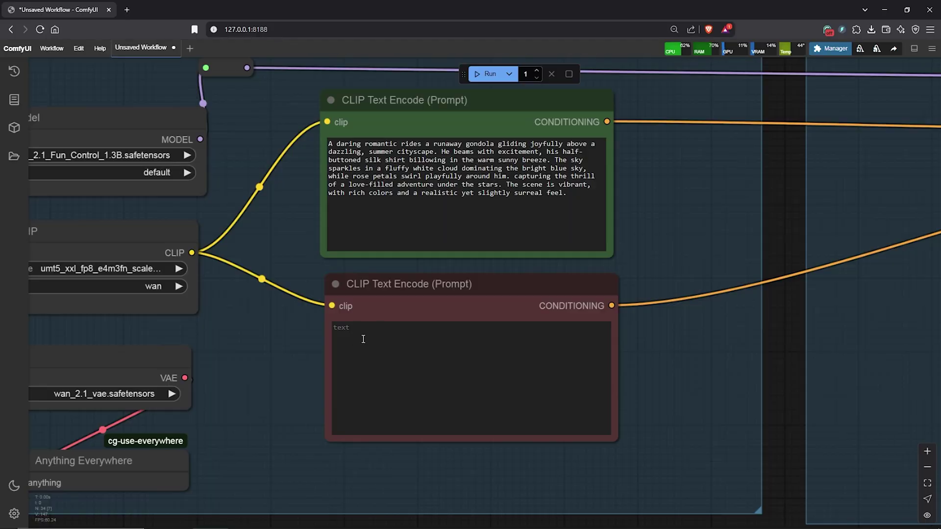
Step: Paste the Chinese negative prompt into the red CLIP Text Encode node
right_click(363, 337)
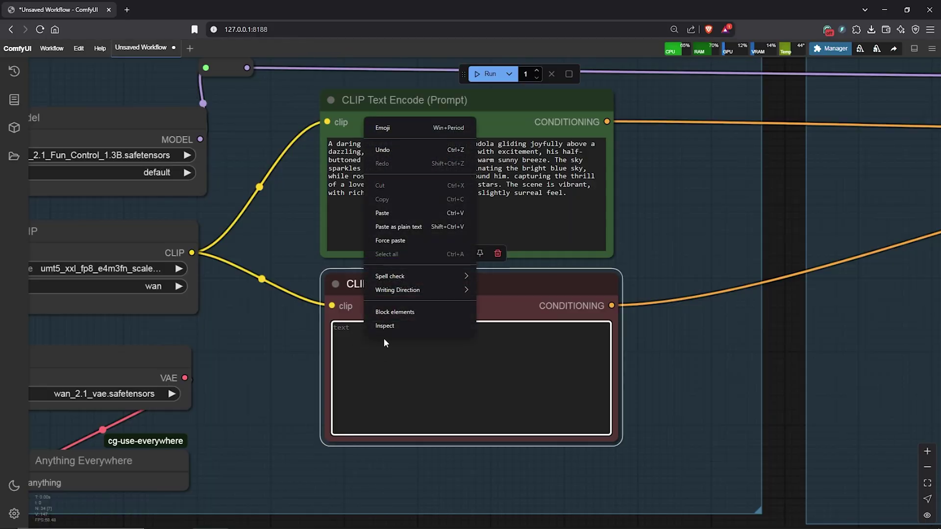
left_click(389, 215)
scroll(670, 396, "down", 5)
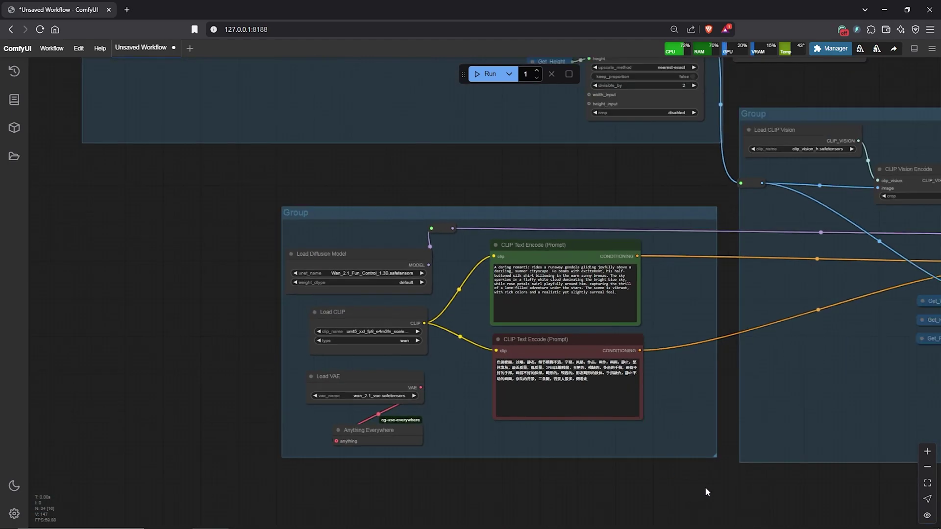
Step: Set the KSampler's seed to 78, control after generate to fixed and cfg to 6.0
left_click_drag(704, 487, 451, 474)
left_click_drag(741, 389, 507, 394)
scroll(673, 253, "up", 3)
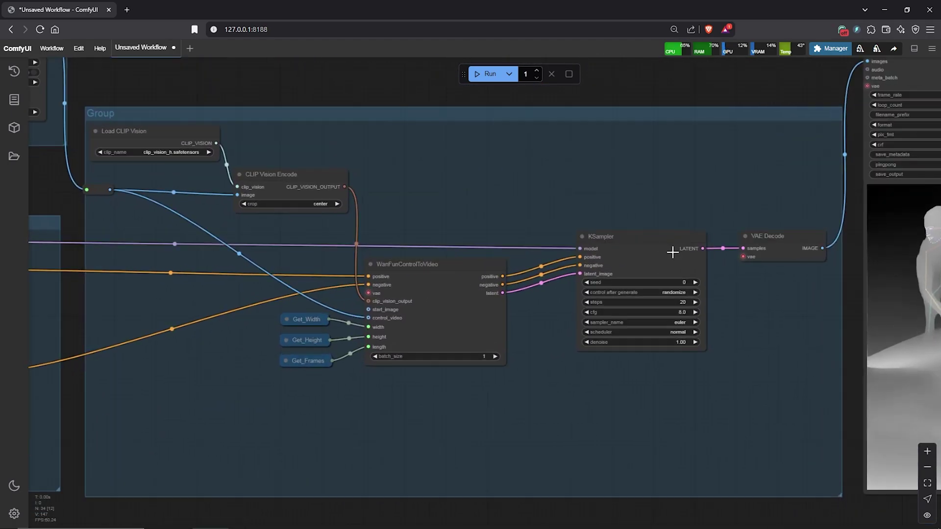
scroll(677, 264, "up", 2)
scroll(691, 256, "up", 2)
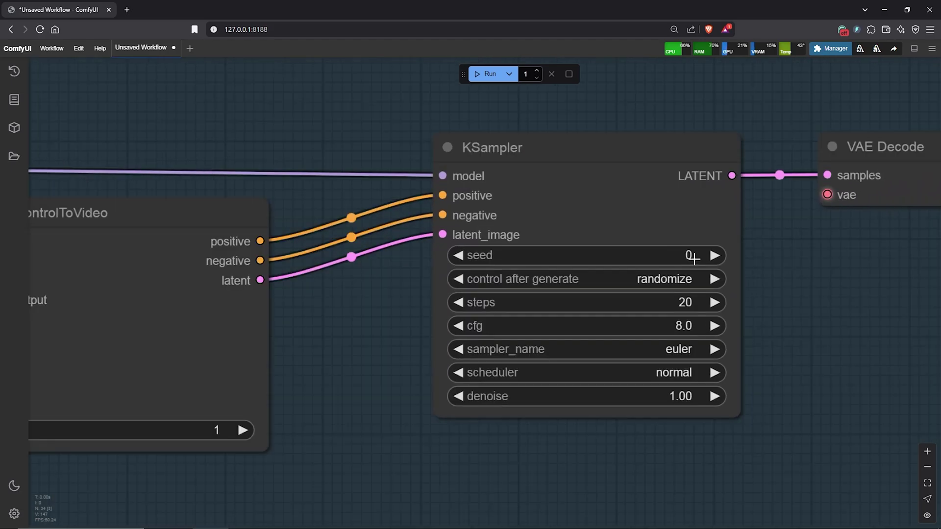
left_click(691, 256)
key("Escape")
left_click(685, 326)
type("6")
key("Return")
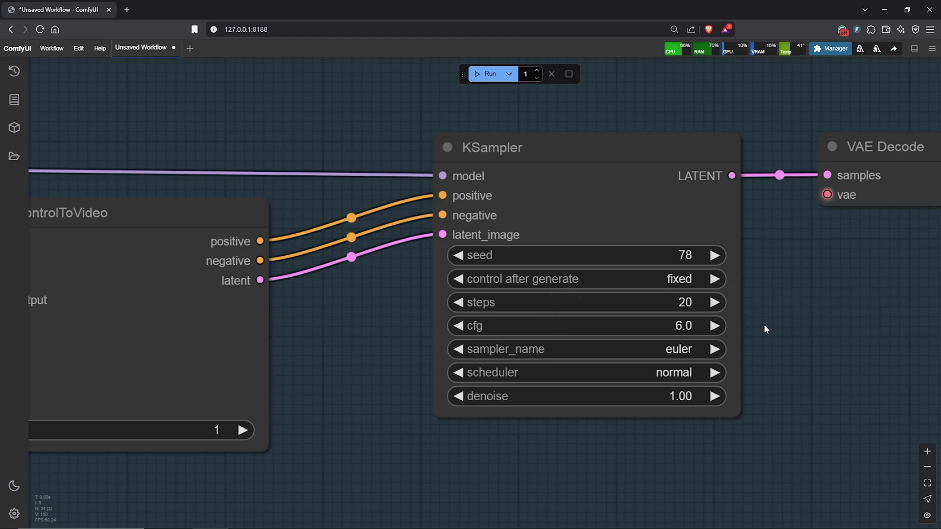
Step: Run the workflow and view the generated video in the final Video Combine node
scroll(798, 276, "down", 6)
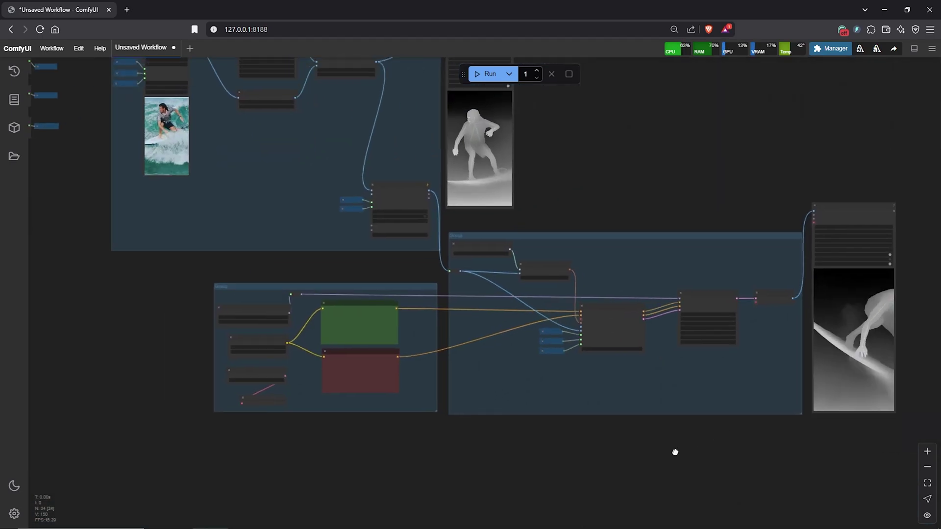
left_click_drag(675, 452, 630, 471)
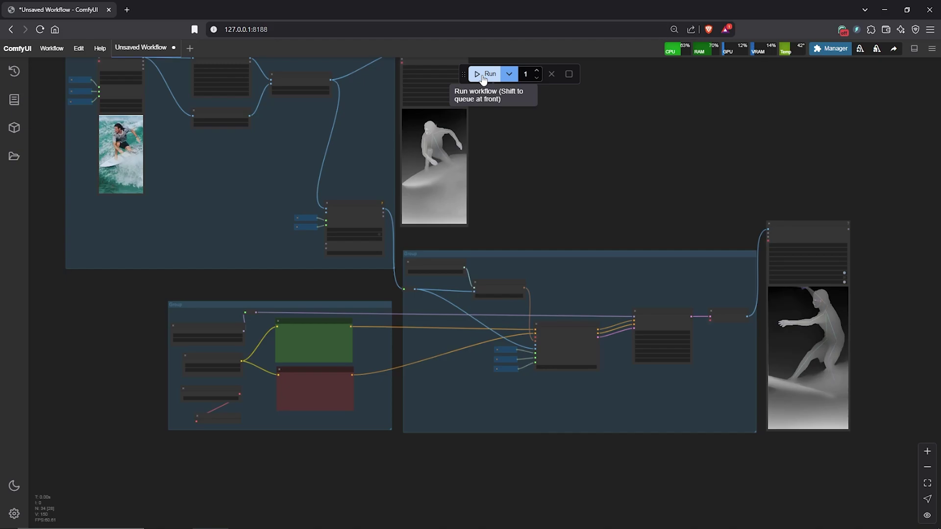
left_click(483, 74)
scroll(710, 363, "down", 2)
left_click(676, 326)
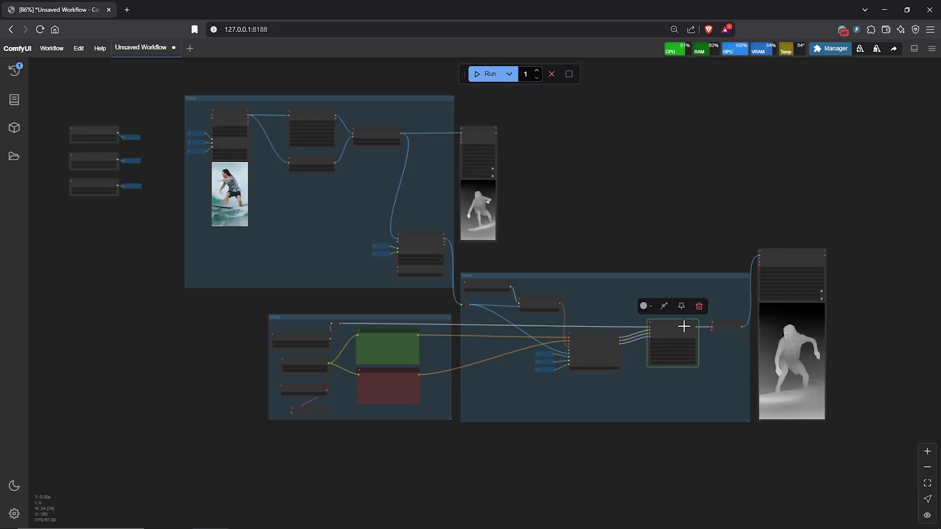
left_click(928, 484)
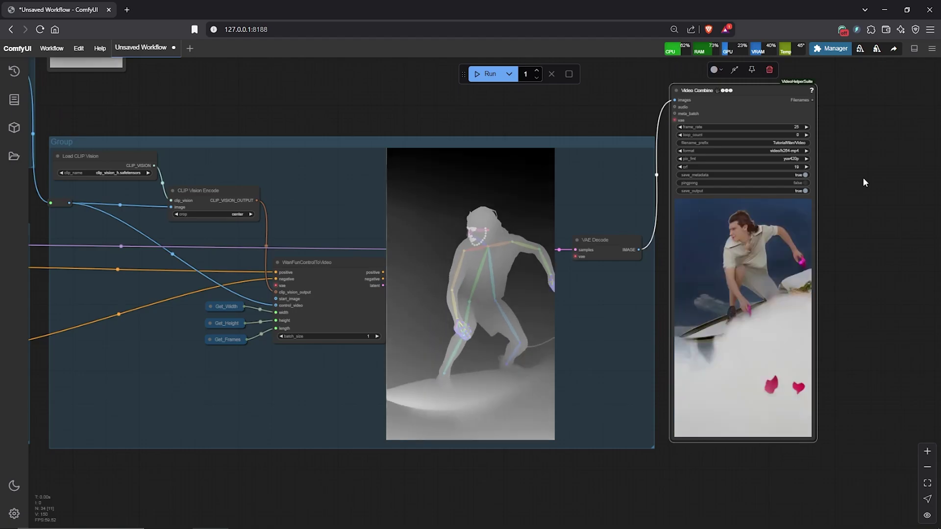
left_click(862, 185)
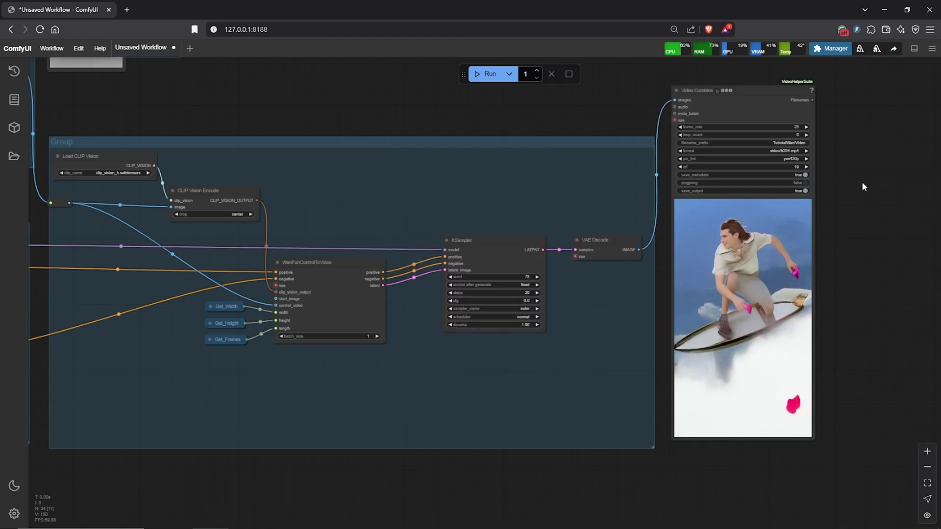
Step: Widen the model-loader and prompt group to the left and shift its two CLIP Text Encode nodes toward the group's right edge
scroll(864, 186, "down", 5)
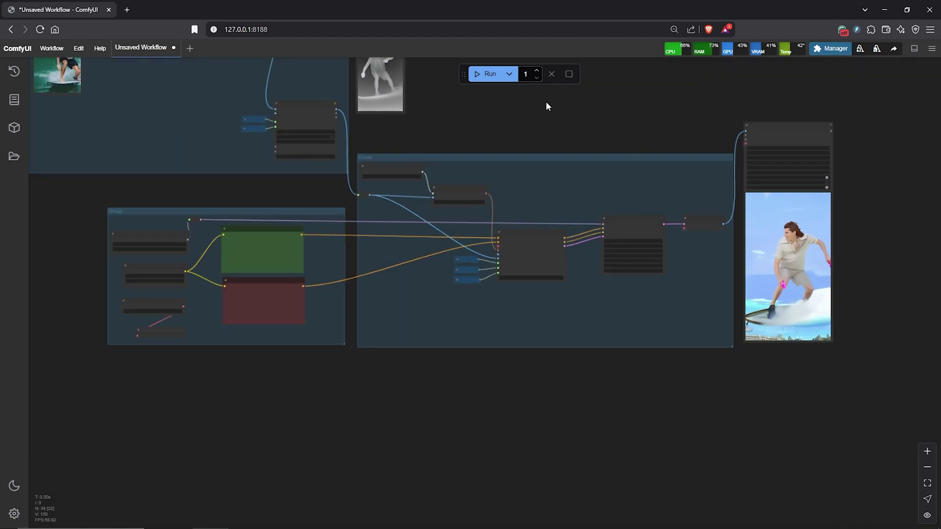
left_click_drag(546, 102, 532, 179)
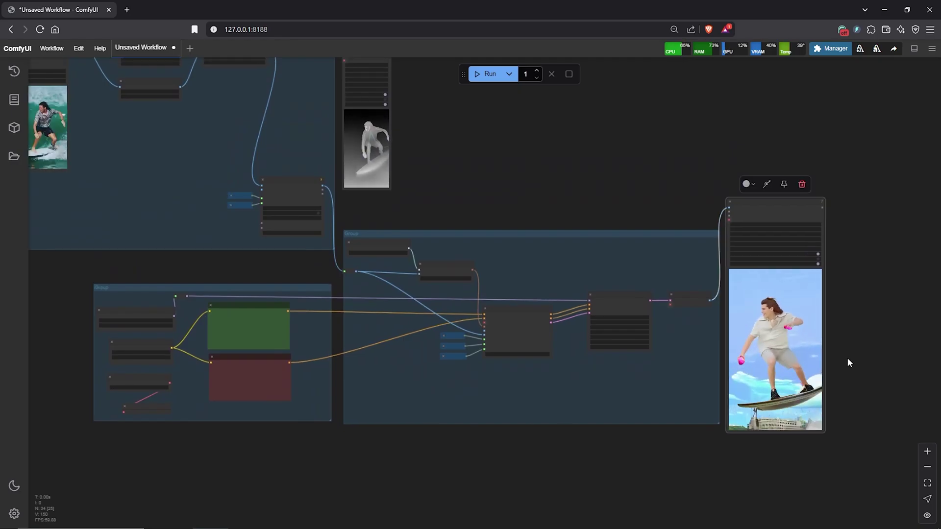
scroll(849, 363, "up", 5)
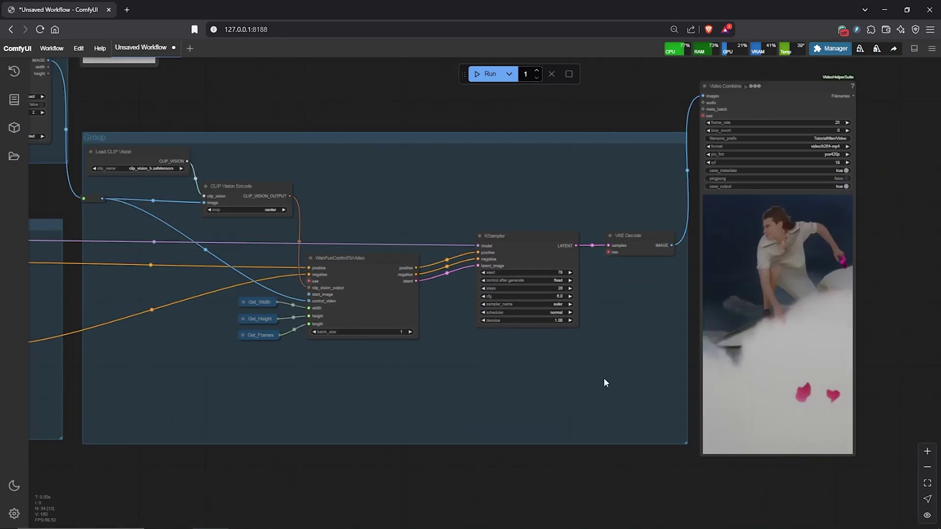
scroll(373, 382, "down", 2)
left_click_drag(364, 386, 534, 392)
scroll(339, 303, "down", 2)
scroll(339, 302, "up", 1)
left_click_drag(329, 254, 453, 256)
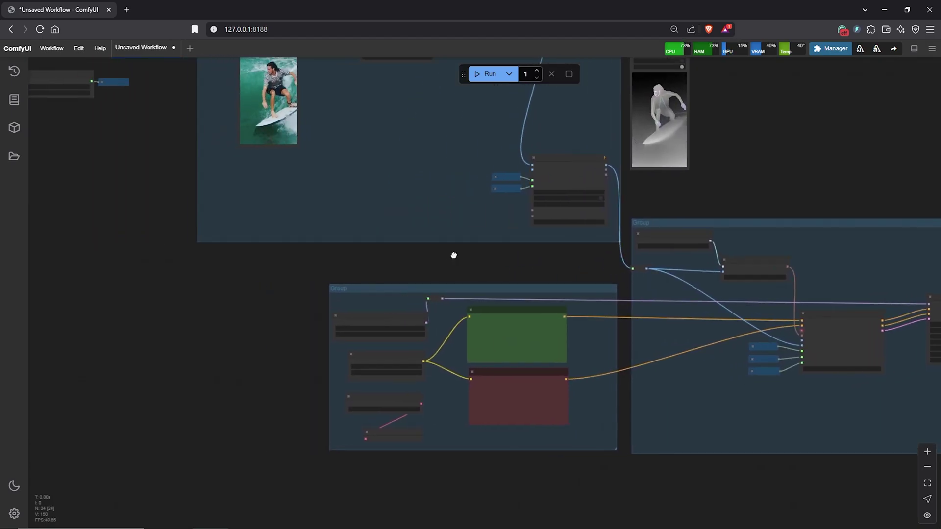
left_click_drag(478, 290, 368, 291)
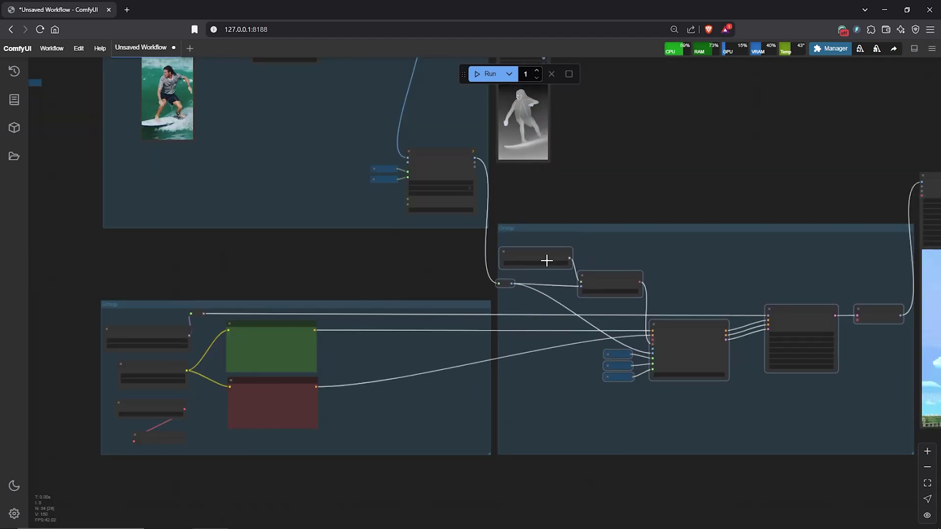
left_click_drag(304, 382, 432, 382)
Step: Add a Skip Layer Guidance WanVideo node in the empty space above the model-loader group
left_click_drag(315, 265, 418, 259)
scroll(334, 248, "up", 5)
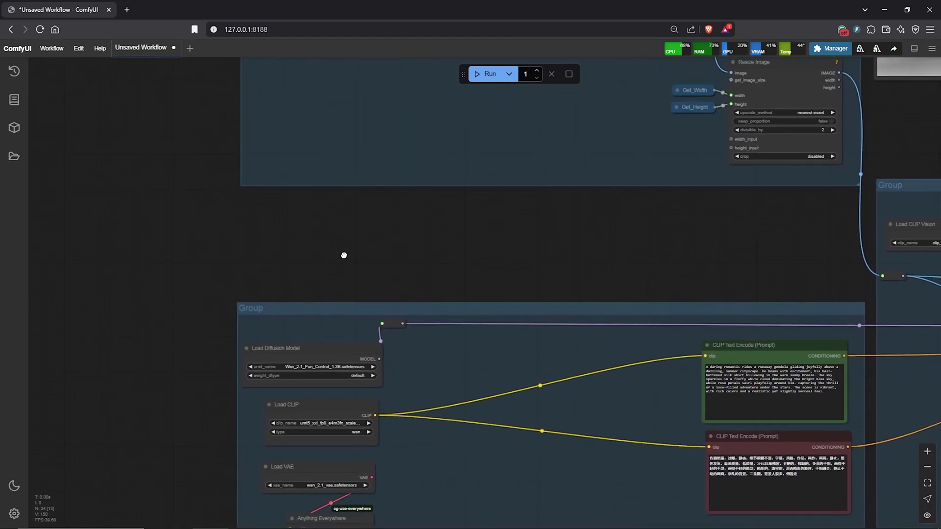
left_click_drag(343, 254, 317, 233)
scroll(318, 234, "up", 4)
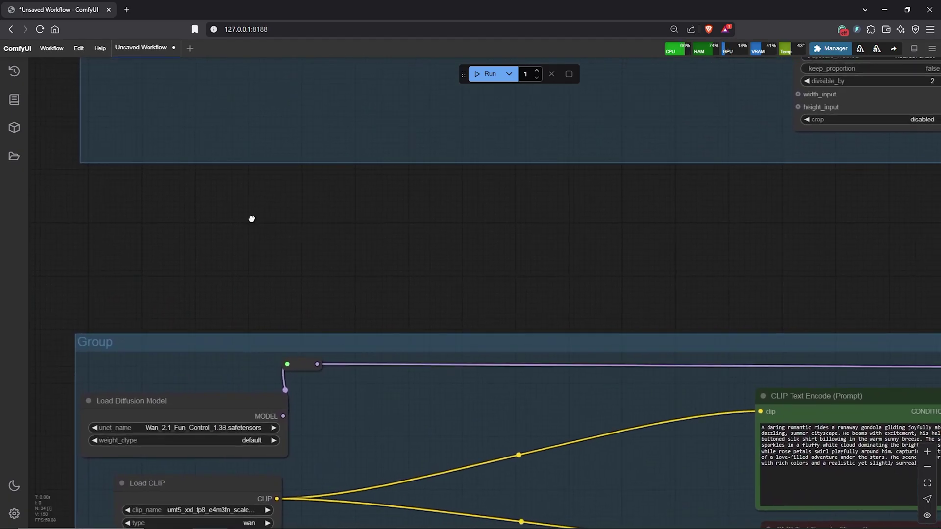
double_click(285, 217)
type("skip la")
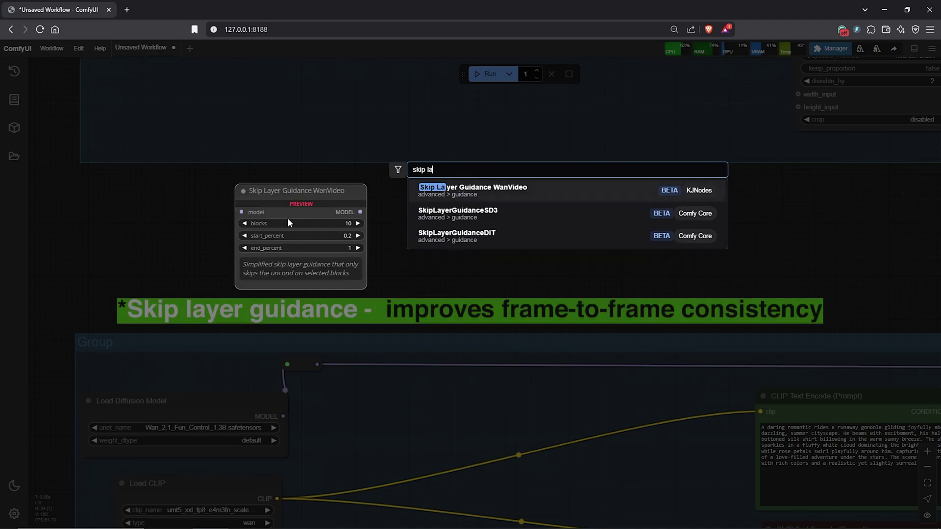
type("yer")
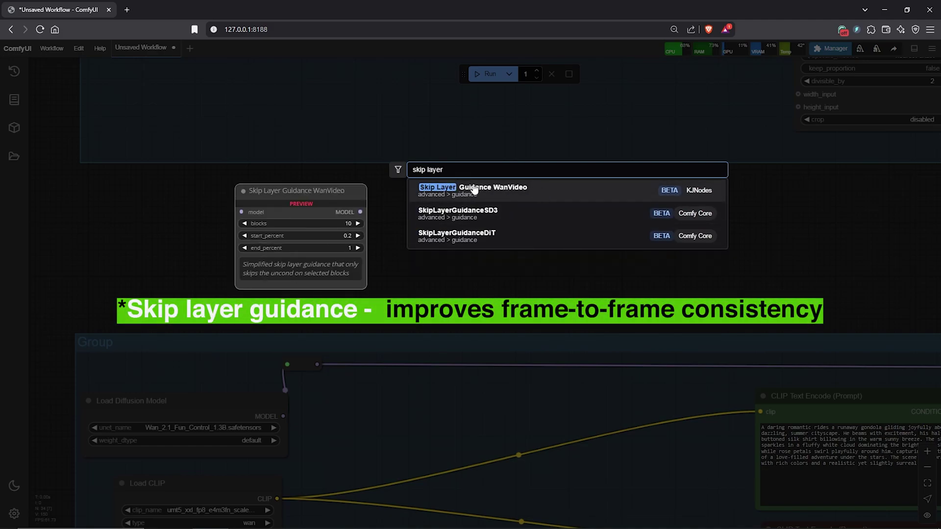
left_click(540, 191)
Step: Set the Skip Layer Guidance node's blocks to 9,10 and its end_percent to 0.8
scroll(413, 227, "up", 2)
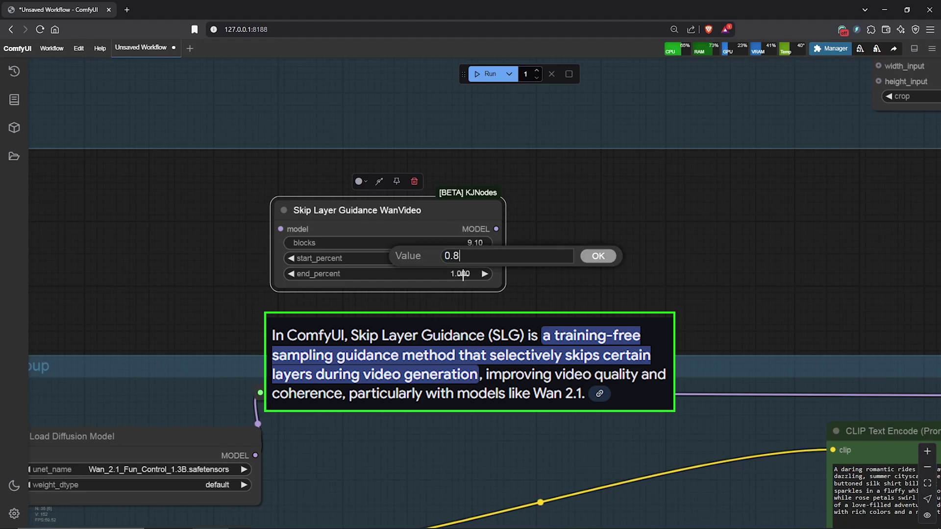
type("0.8")
key("Return")
Step: Add a WanVideo Tea Cache (native) node from KJNodes and place it to the right of the Skip Layer Guidance node
left_click_drag(513, 197, 343, 226)
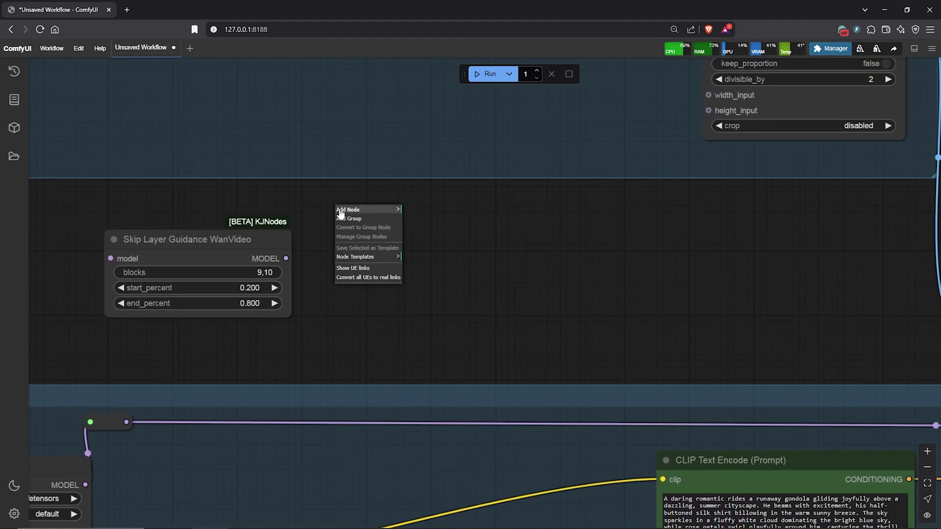
left_click(352, 211)
left_click(411, 219)
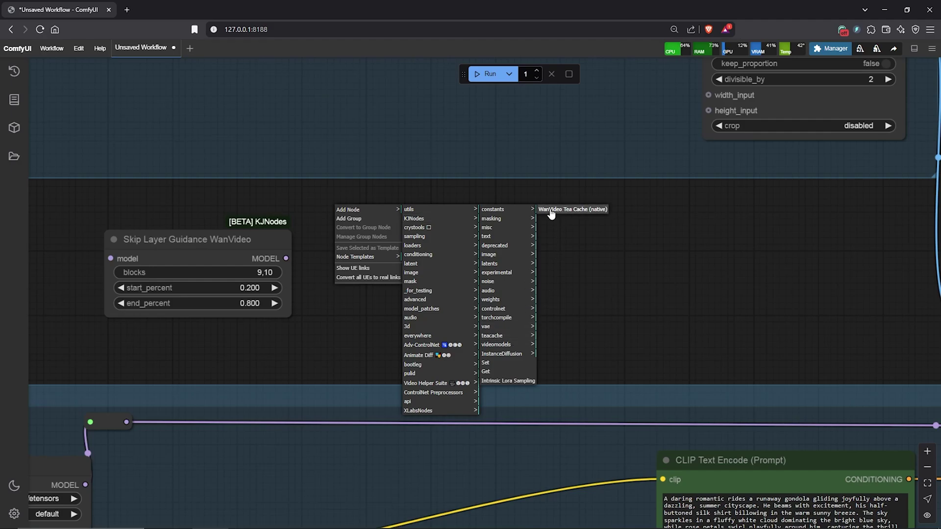
left_click(585, 212)
left_click_drag(460, 210, 472, 245)
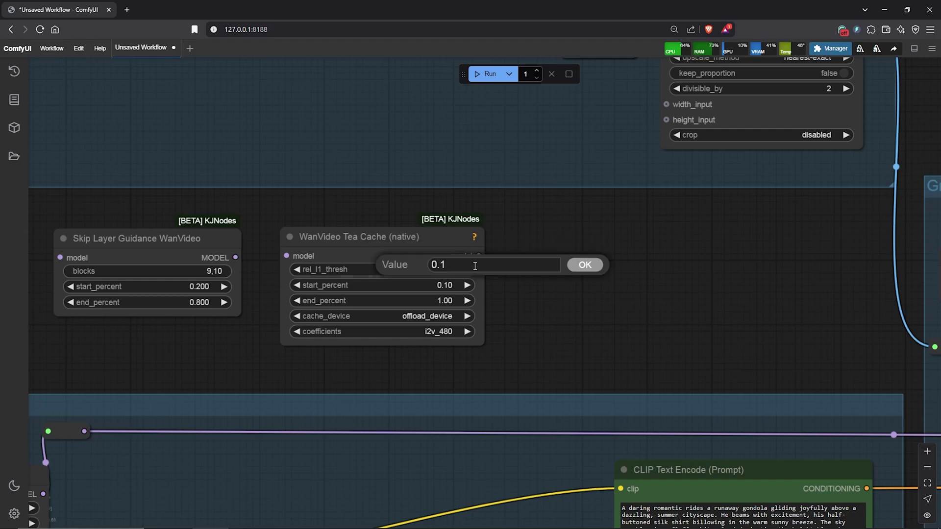
Step: Set the Tea Cache node's rel_l1_thresh to 0.3, start_percent to 0.2, end_percent to 0.8 and coefficients to disabled
left_click(446, 301)
type("0")
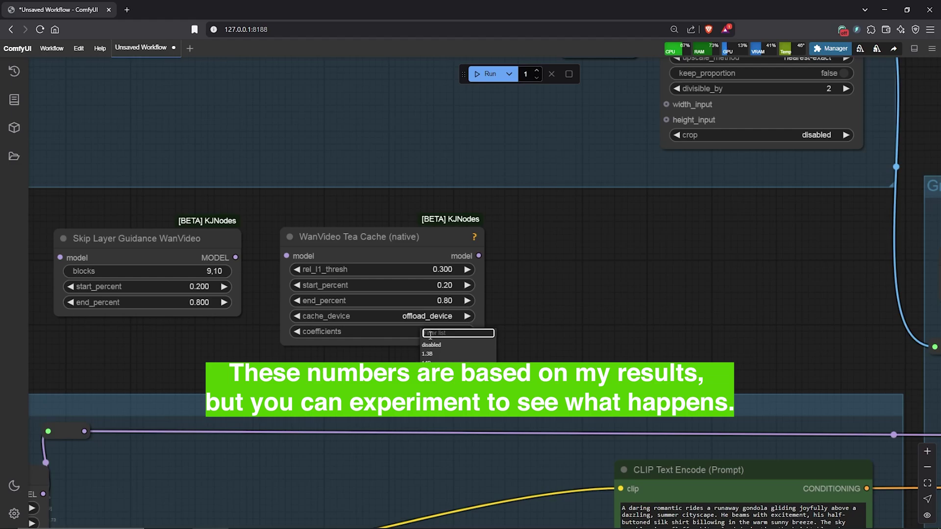
left_click(439, 348)
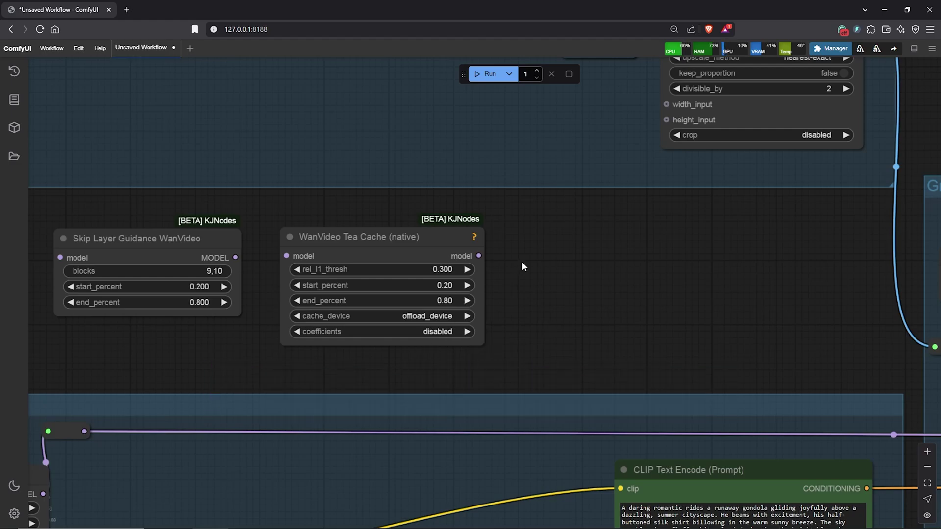
Step: Add a CFGZeroStar node and a ModelSamplingSD3 node, lining them up in the row after the Tea Cache node
double_click(523, 264)
type("cfg")
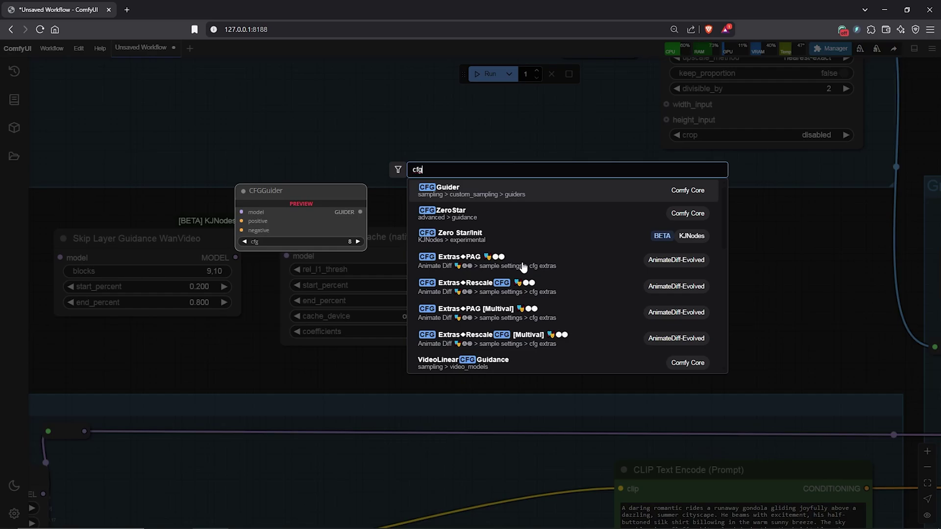
left_click(485, 215)
double_click(603, 301)
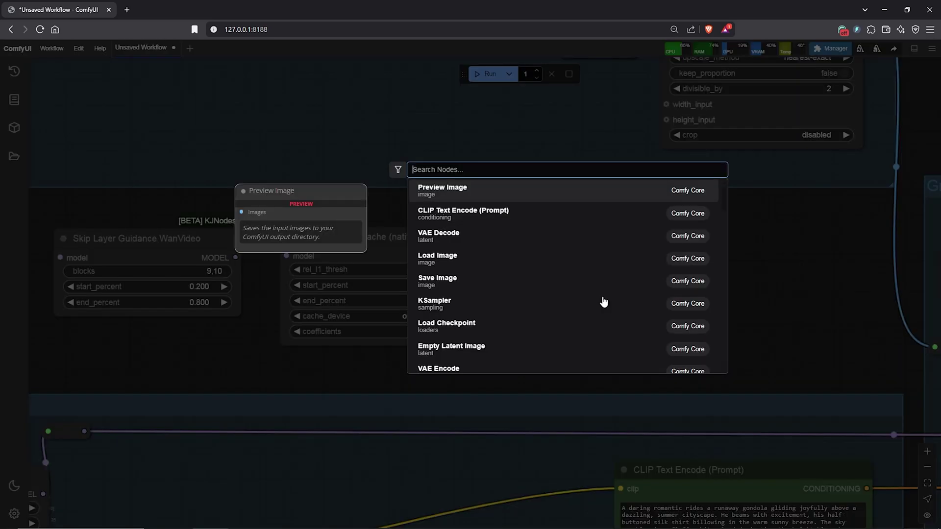
type("modelsam")
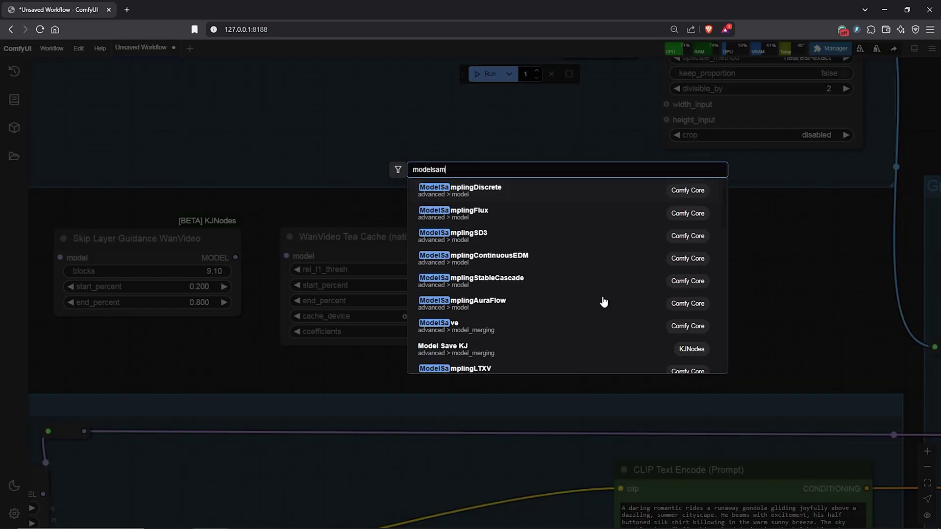
type("pling")
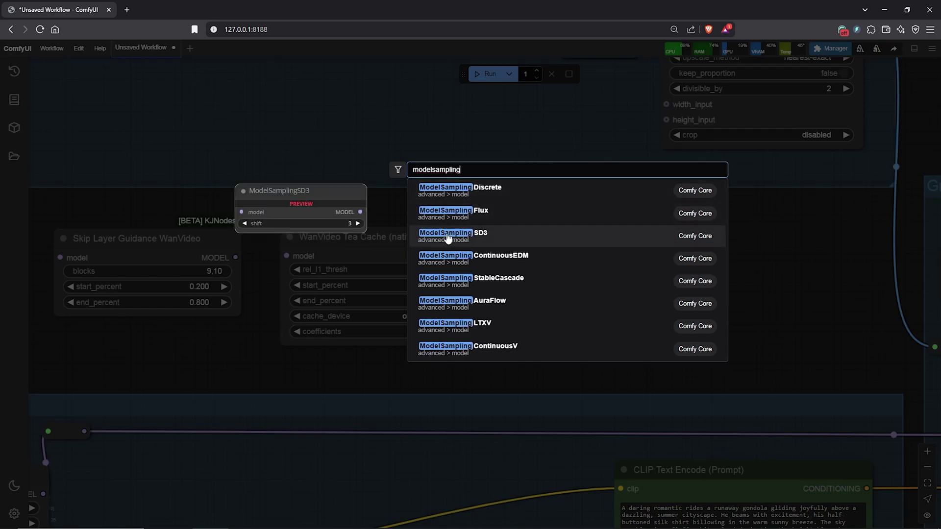
left_click(483, 240)
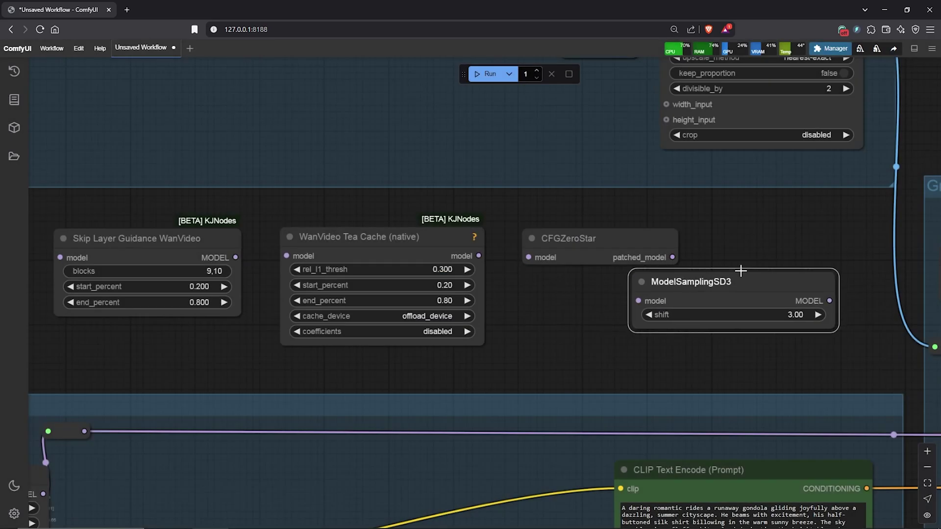
left_click_drag(722, 281, 781, 242)
Step: Chain the model link from Load Diffusion Model through Skip Layer Guidance, Tea Cache and CFGZeroStar into ModelSamplingSD3
scroll(675, 310, "down", 3)
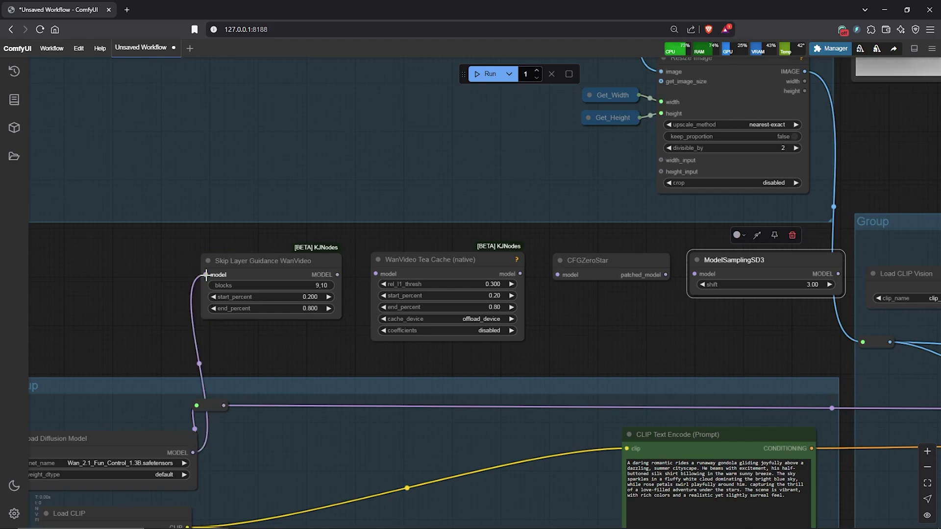
left_click_drag(376, 273, 376, 275)
left_click_drag(520, 275, 555, 275)
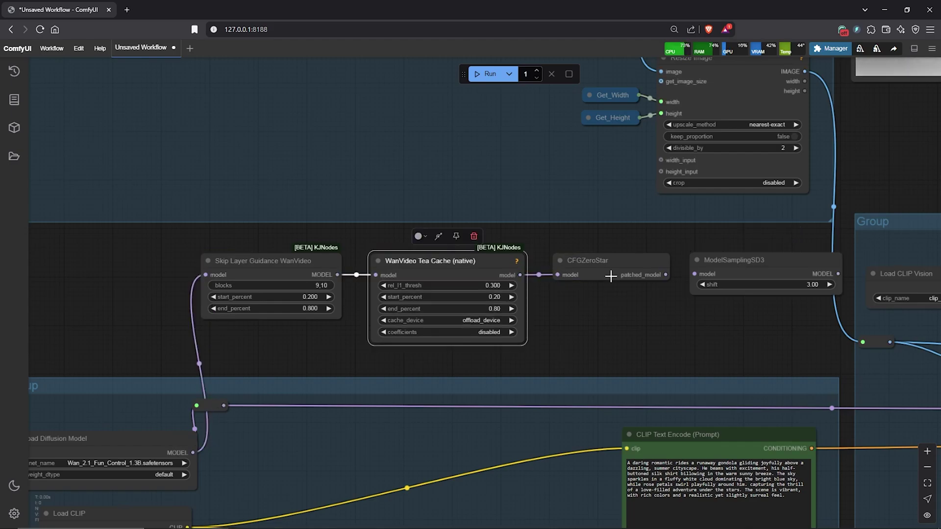
left_click_drag(666, 275, 688, 280)
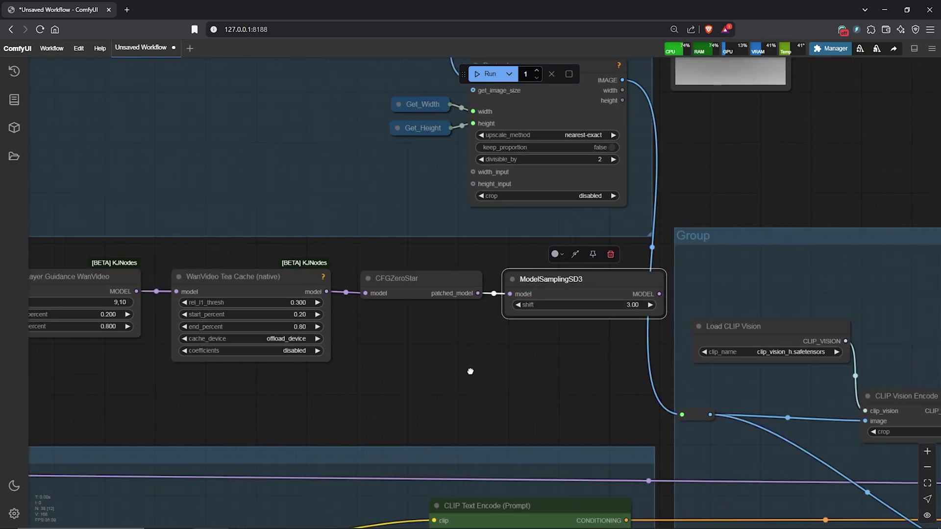
Step: Add a WanVideo Enhance A Video (native) node fed by ModelSamplingSD3's MODEL output and place it in the upper part of the sampling group
left_click_drag(470, 369, 113, 338)
scroll(147, 324, "down", 3)
left_click_drag(235, 268, 244, 270)
left_click_drag(554, 275, 627, 265)
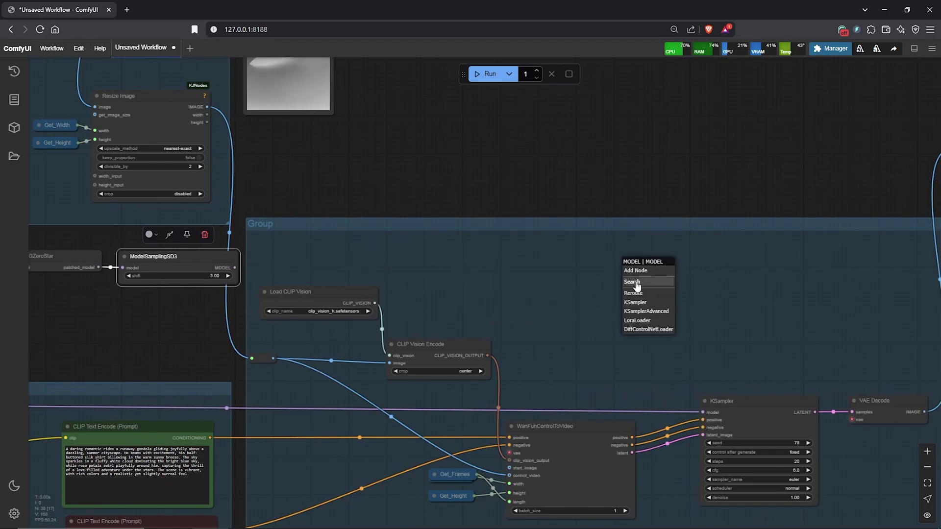
left_click(646, 284)
type("wanvideo")
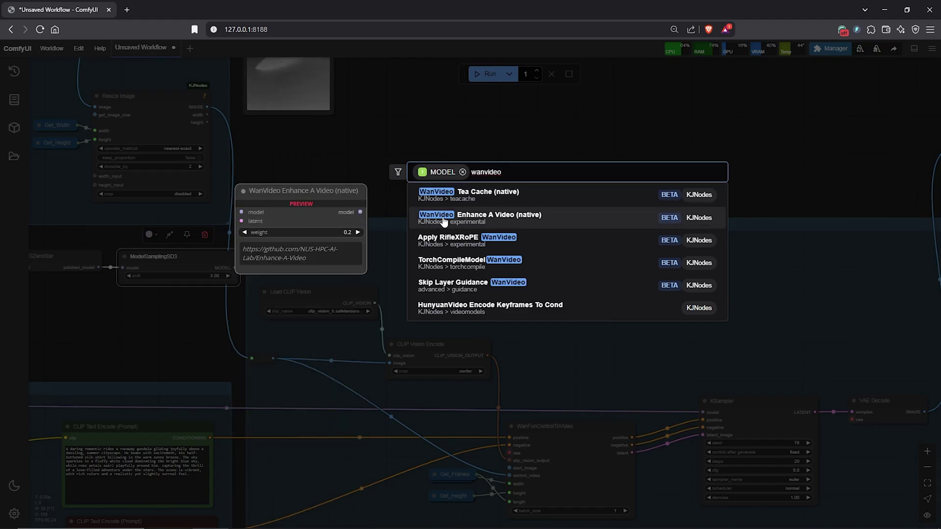
left_click(510, 219)
left_click_drag(734, 297, 692, 295)
scroll(682, 188, "down", 2)
left_click_drag(682, 189, 473, 142)
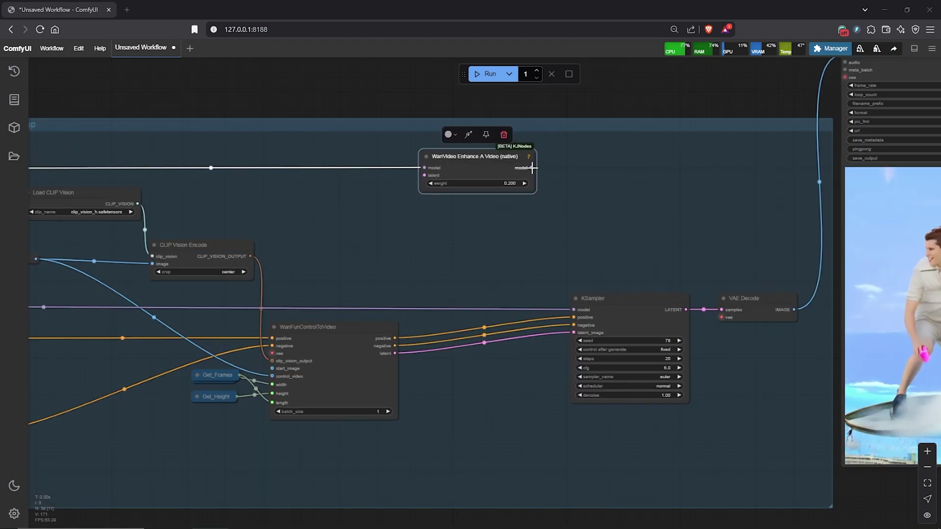
Step: Connect Enhance A Video's model output to the KSampler and WanFunControlToVideo's latent output to its latent input
left_click_drag(532, 167, 574, 311)
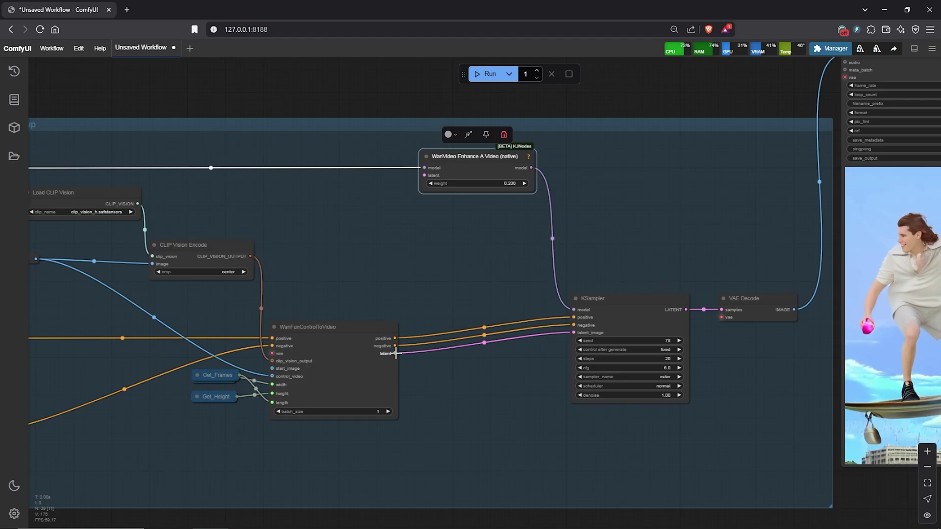
left_click_drag(281, 382, 326, 267)
left_click_drag(422, 287, 425, 175)
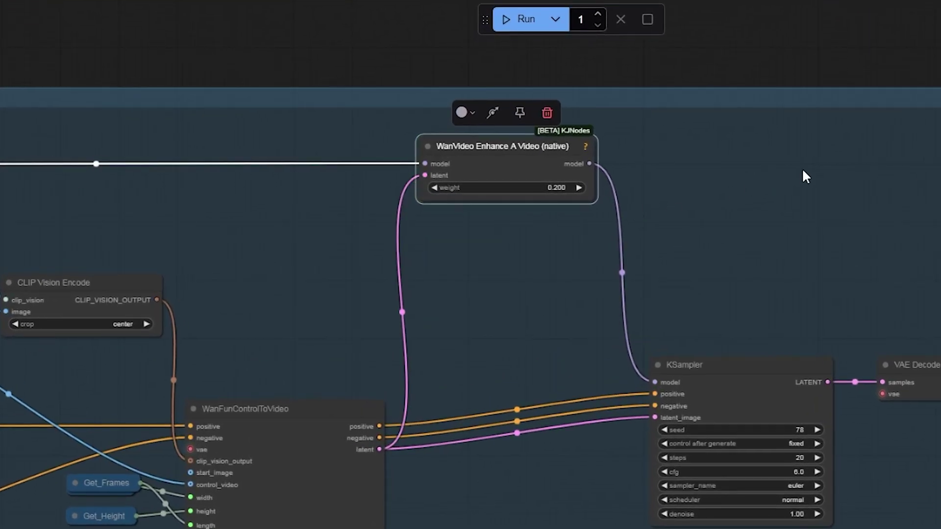
Step: Colour the five added model-enhancement nodes blue and delete the unused reroute in the model-loader group
scroll(500, 275, "down", 8)
left_click_drag(373, 278, 857, 289)
scroll(556, 228, "up", 4)
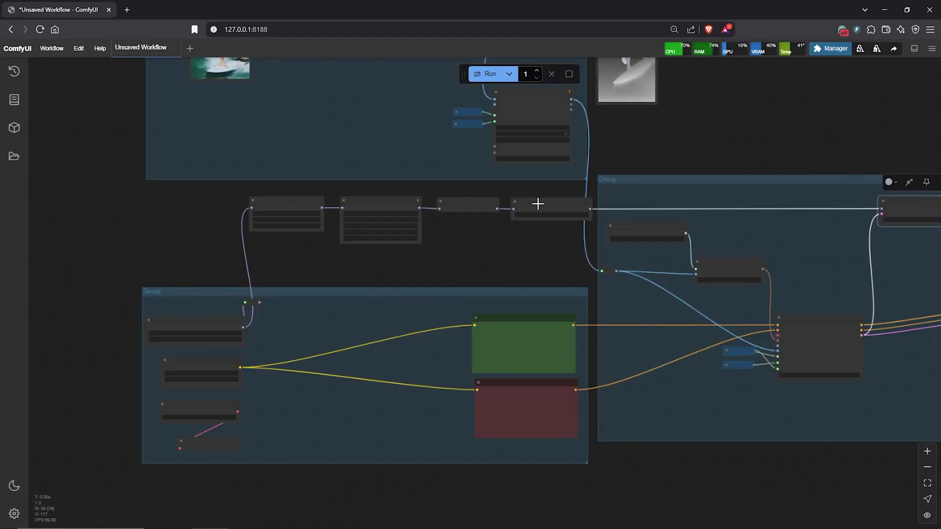
left_click_drag(539, 204, 305, 208)
left_click(574, 183)
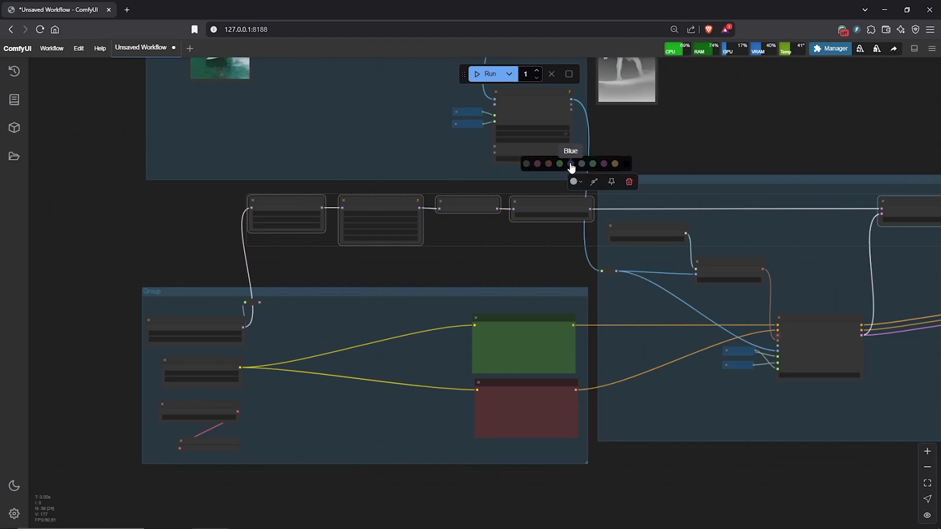
left_click(571, 164)
Step: Group the row of four blue nodes and move the model-loader group up close beneath it
left_click_drag(234, 186, 550, 253)
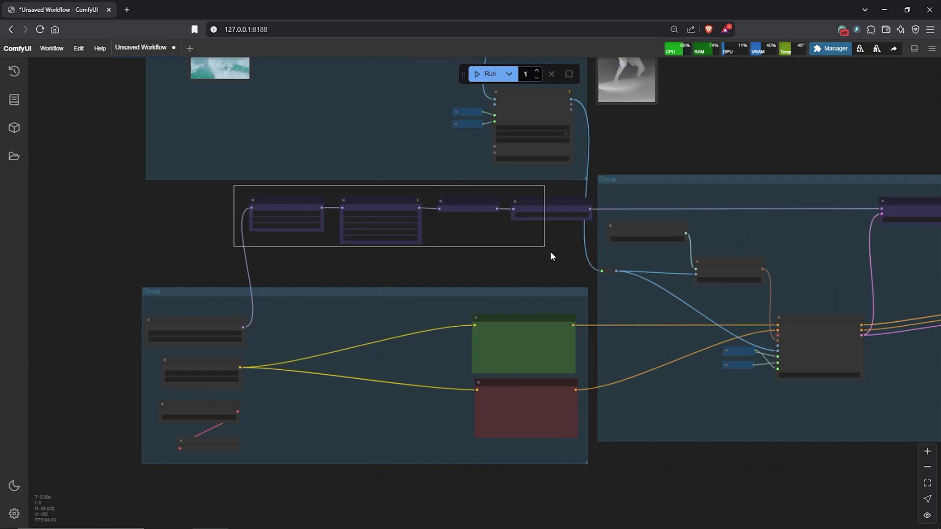
key("ctrl+g")
left_click(453, 274)
scroll(667, 169, "down", 1)
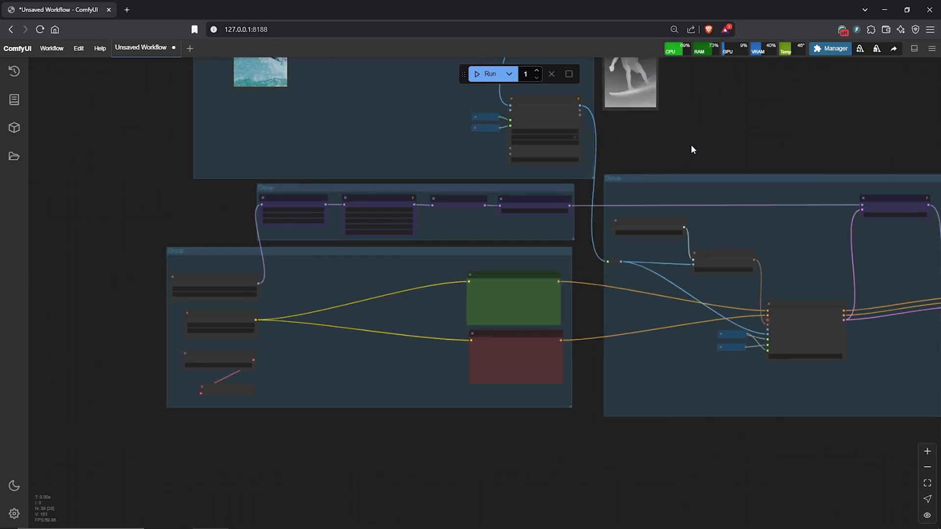
Step: Move the depth-preview Video Combine node into the control-video preprocessing group above the Resize Image node
scroll(691, 146, "down", 2)
left_click_drag(705, 145, 697, 249)
left_click_drag(457, 111, 422, 98)
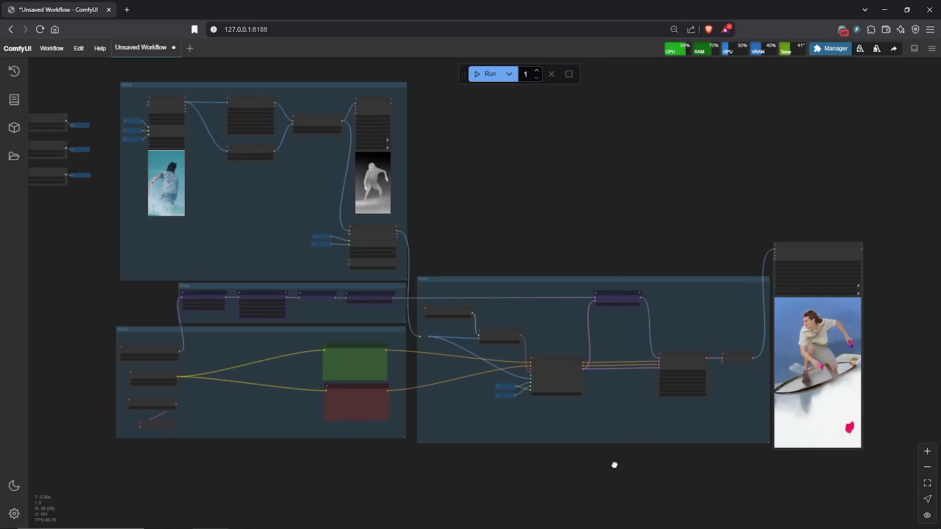
Step: Create a new blank workflow alongside the finished one
left_click_drag(614, 465, 622, 476)
left_click_drag(540, 272, 531, 209)
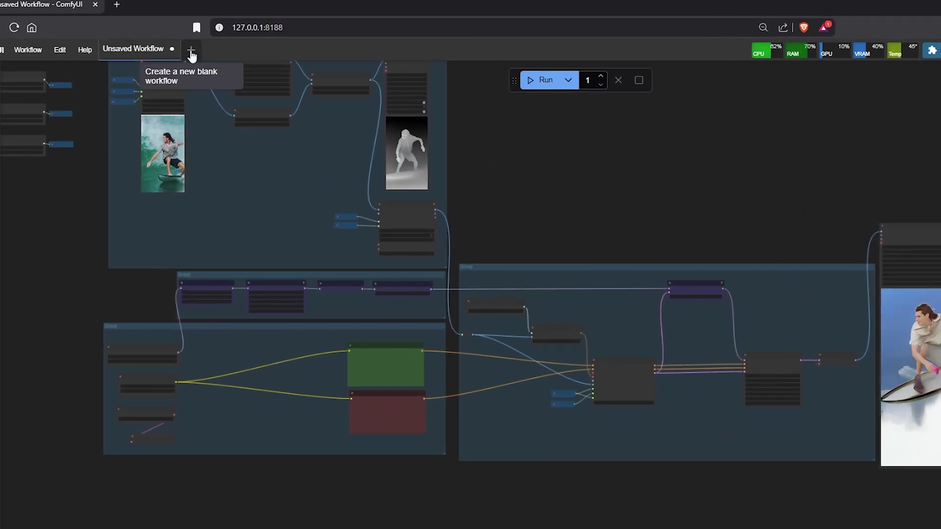
left_click(190, 48)
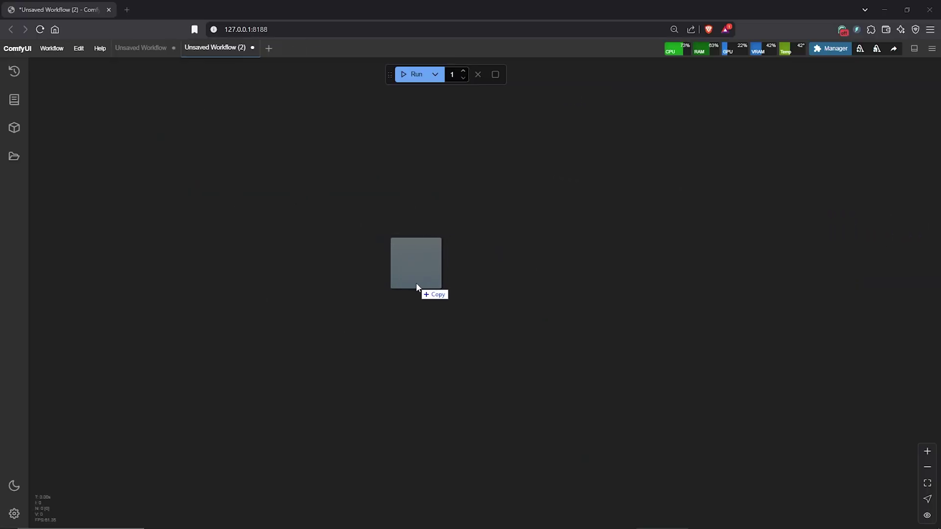
Step: Load the workflow embedded in the ComfyUI_00031_ image file and group its checkpoint, prompt and empty-latent nodes
left_click_drag(418, 287, 416, 288)
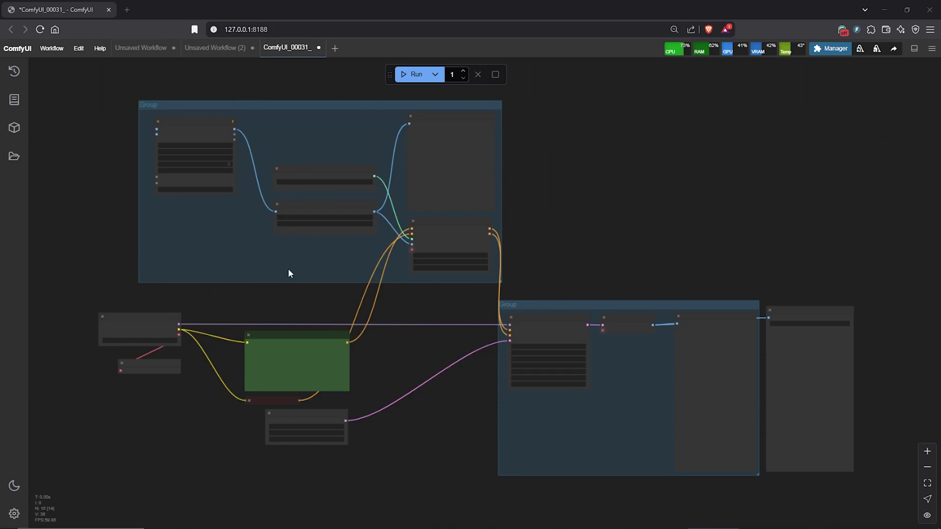
left_click_drag(72, 299, 411, 484)
key("ctrl+g")
left_click(429, 451)
scroll(626, 205, "up", 1)
left_click_drag(626, 205, 644, 194)
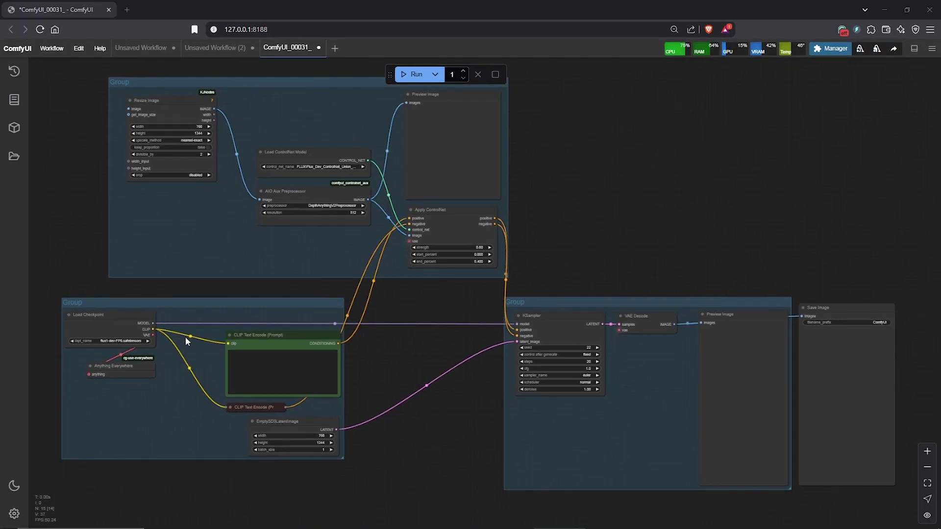
Step: Bypass all nodes in the checkpoint-and-prompt group and in the KSampler group
right_click(240, 304)
left_click(261, 379)
right_click(634, 302)
left_click(675, 375)
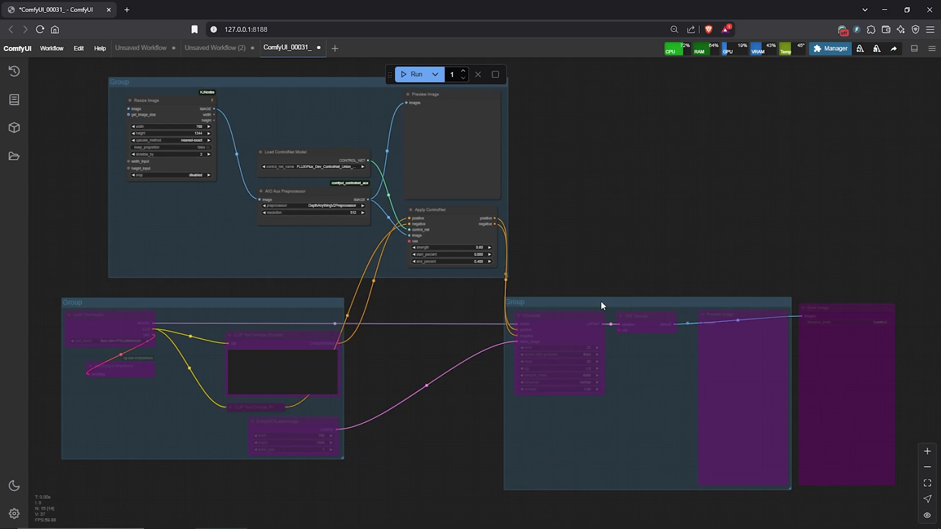
Step: Add an enlarged Load Image node ahead of the Resize Image node and load images_00056_.png into it
left_click_drag(265, 288, 551, 362)
scroll(246, 179, "up", 6)
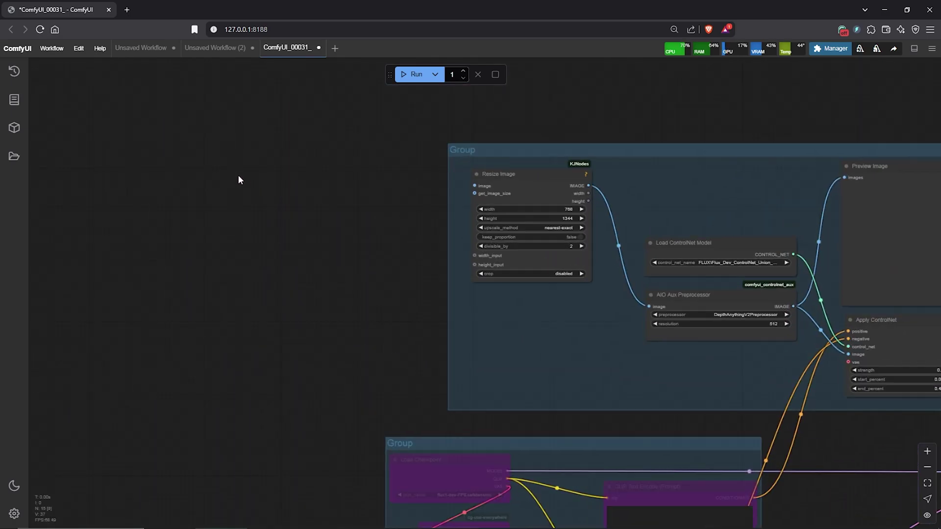
right_click(258, 168)
left_click(274, 167)
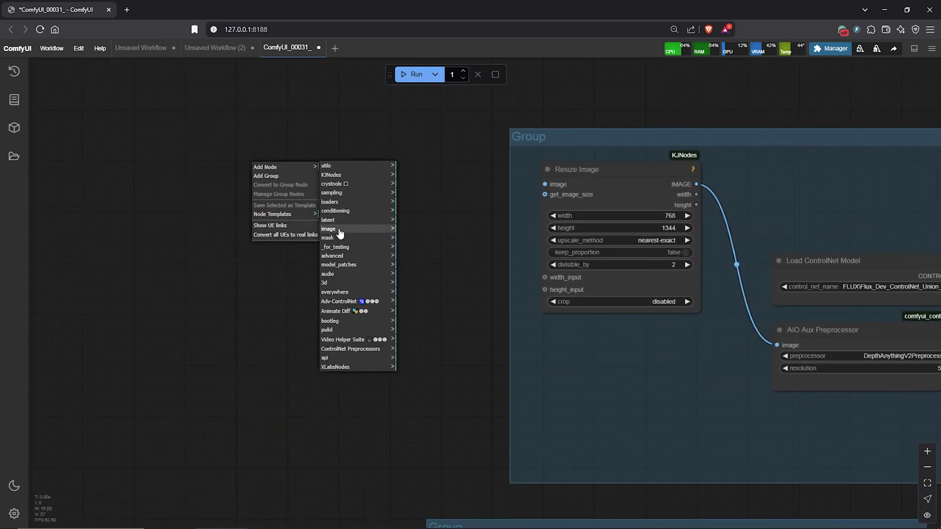
left_click(340, 229)
left_click(423, 250)
left_click_drag(448, 371, 436, 406)
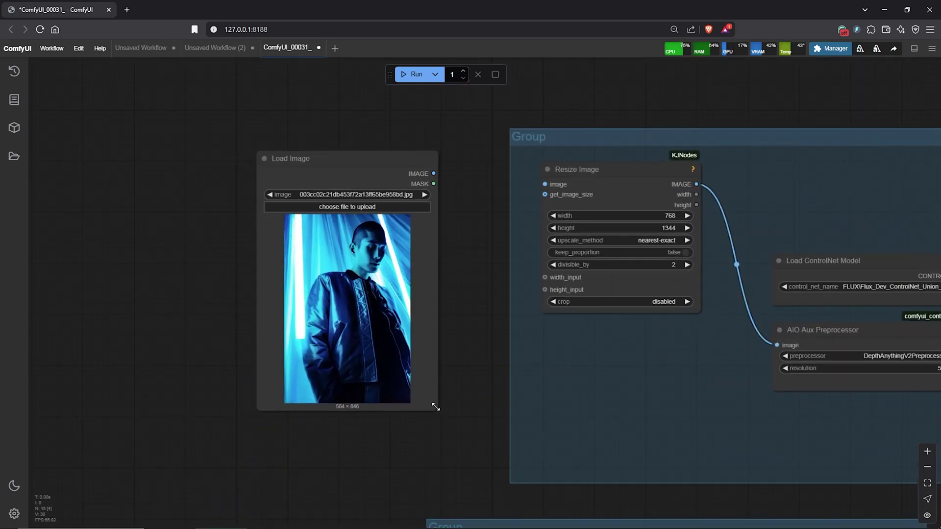
left_click_drag(391, 161, 395, 143)
left_click_drag(628, 377, 361, 307)
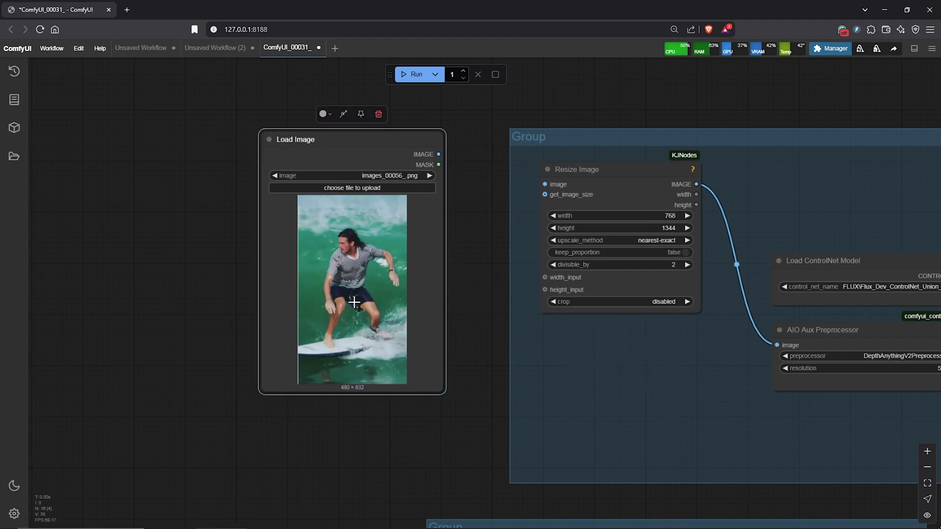
Step: Connect the loaded image to the Resize Image node and run the workflow to preview the depth map
left_click(618, 227)
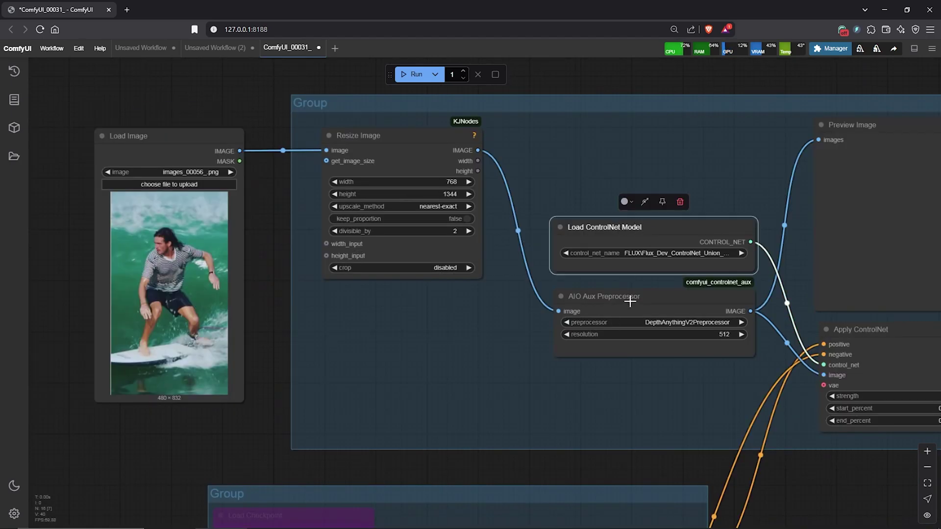
left_click(631, 301)
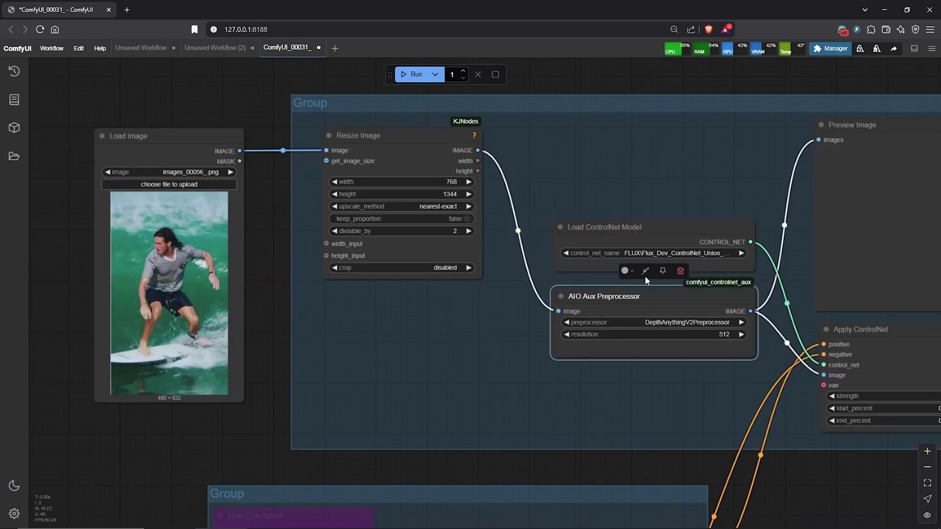
left_click(636, 230)
left_click_drag(699, 390, 531, 394)
scroll(555, 385, "up", 1)
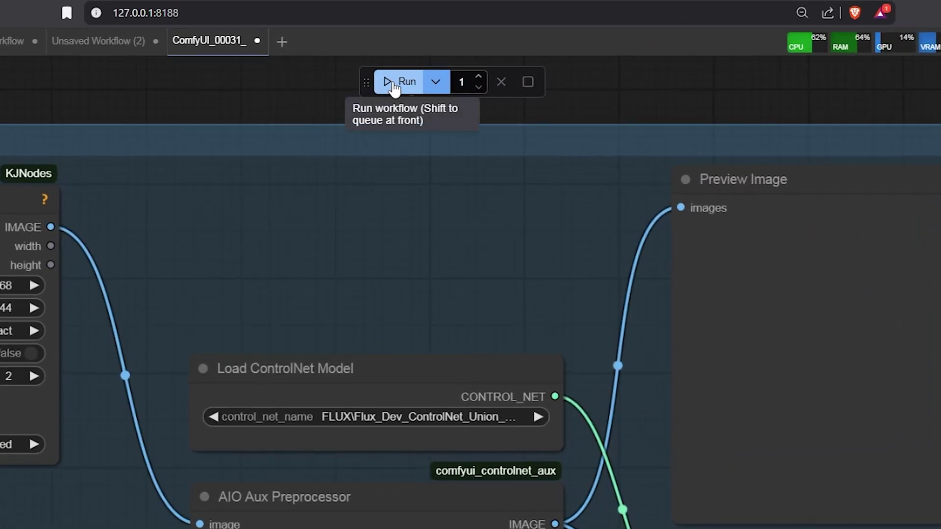
left_click(398, 82)
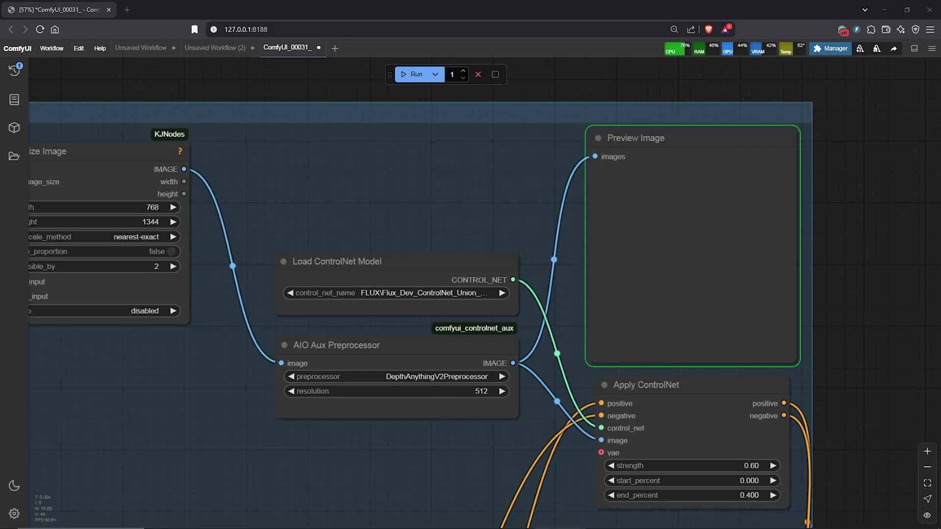
Step: Set all nodes in the checkpoint-and-prompt group to Always
left_click_drag(657, 251, 657, 208)
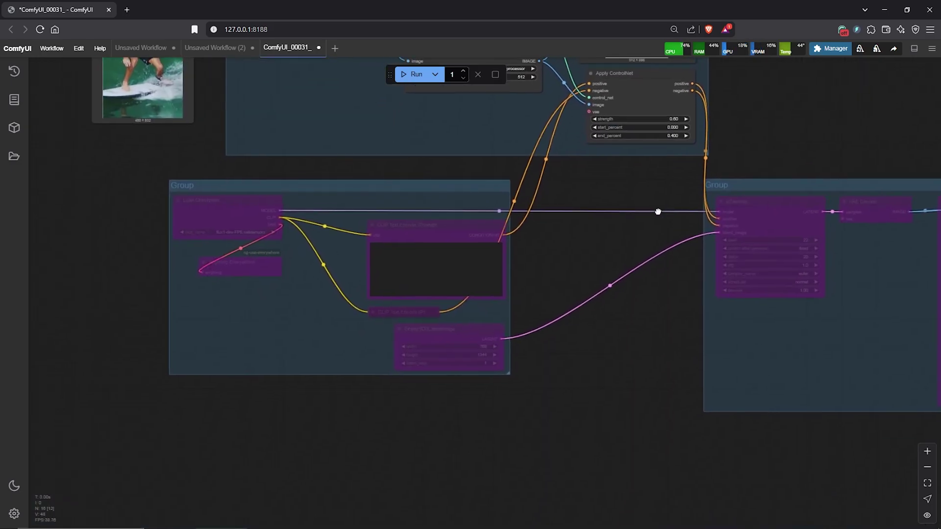
scroll(565, 233, "up", 3)
left_click_drag(591, 248, 699, 248)
right_click(515, 202)
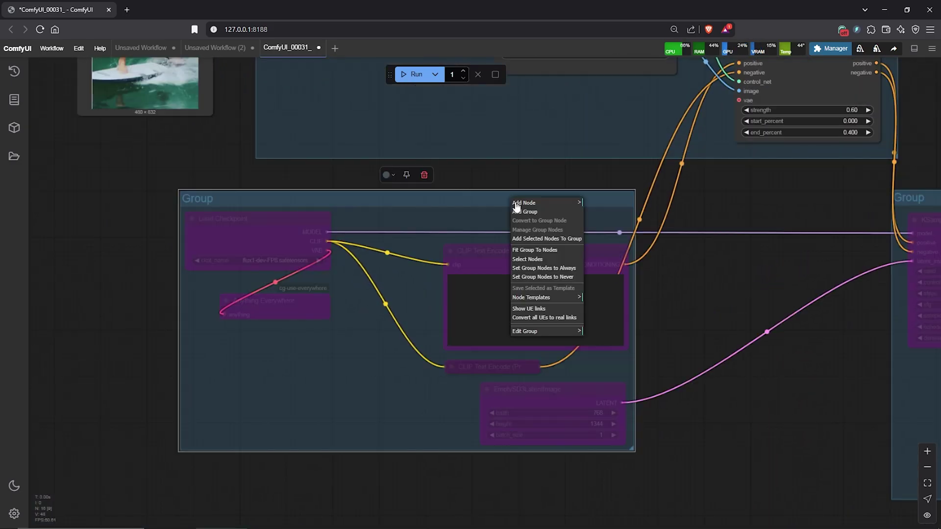
left_click(556, 268)
Step: Paste the 3D-style prompt about Buzz Lightyear gliding above a moonlit jungle canopy into the positive CLIP Text Encode node
scroll(514, 336, "up", 3)
right_click(437, 264)
left_click(460, 361)
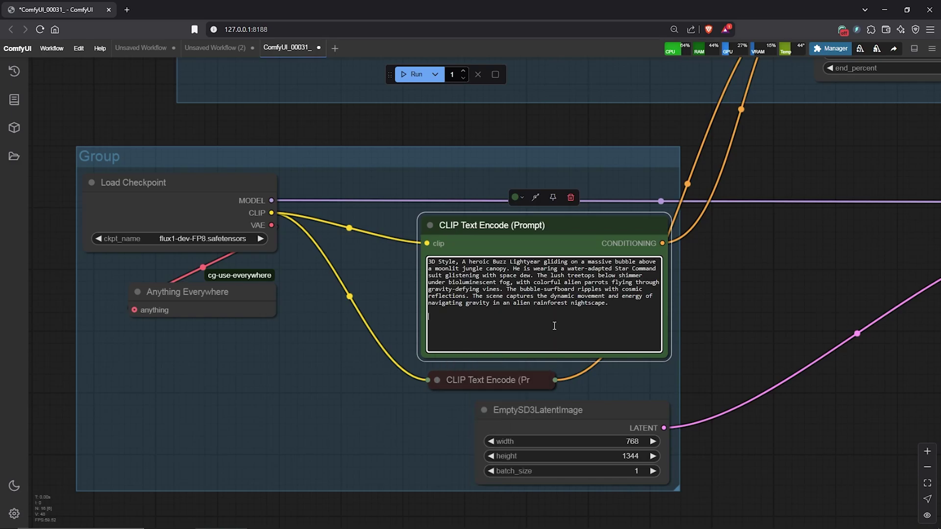
Step: Set the KSampler group's nodes to Always to generate the image, and take the Save Image node out of bypass
right_click(637, 209)
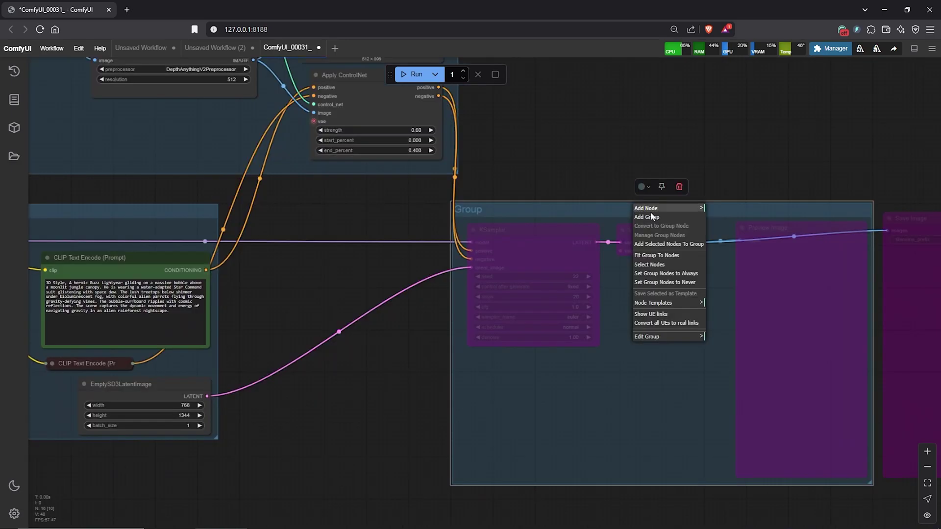
left_click(679, 274)
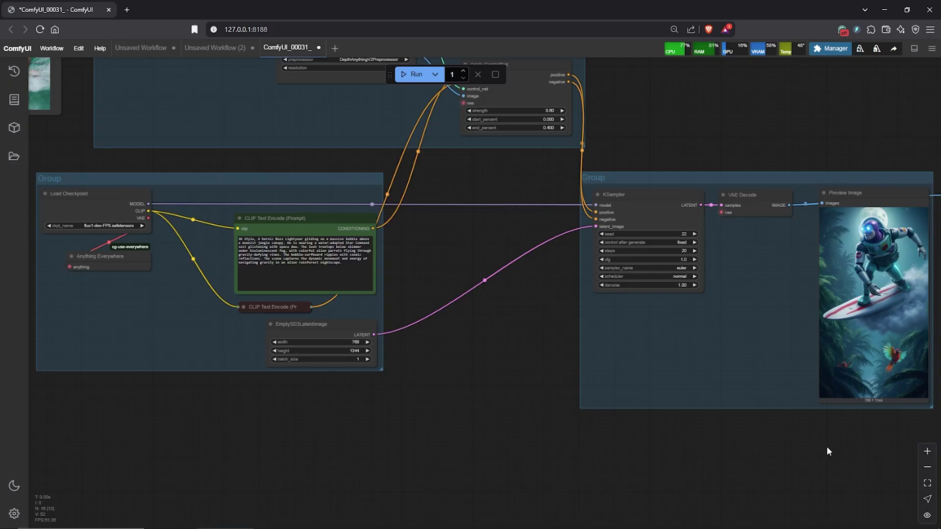
left_click_drag(826, 446, 553, 449)
left_click(773, 403)
key("ctrl+b")
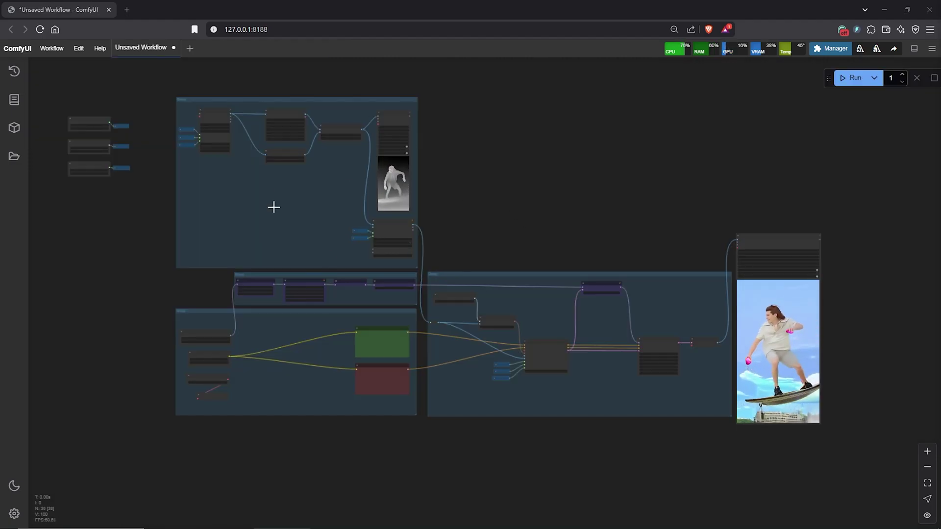
Step: In the finished video workflow, add a Load Image node below the existing groups, load ComfyUI_00031_.png and size the node to show it
left_click_drag(466, 468, 392, 102)
scroll(474, 342, "up", 4)
right_click(393, 102)
left_click(394, 103)
left_click(475, 169)
left_click(551, 182)
left_click_drag(485, 134, 566, 288)
left_click_drag(565, 289, 405, 219)
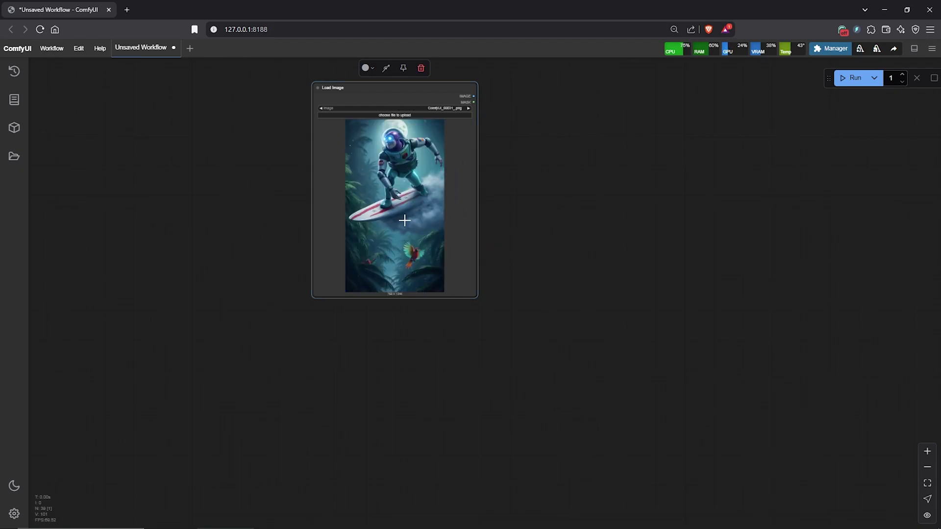
left_click_drag(512, 189, 510, 218)
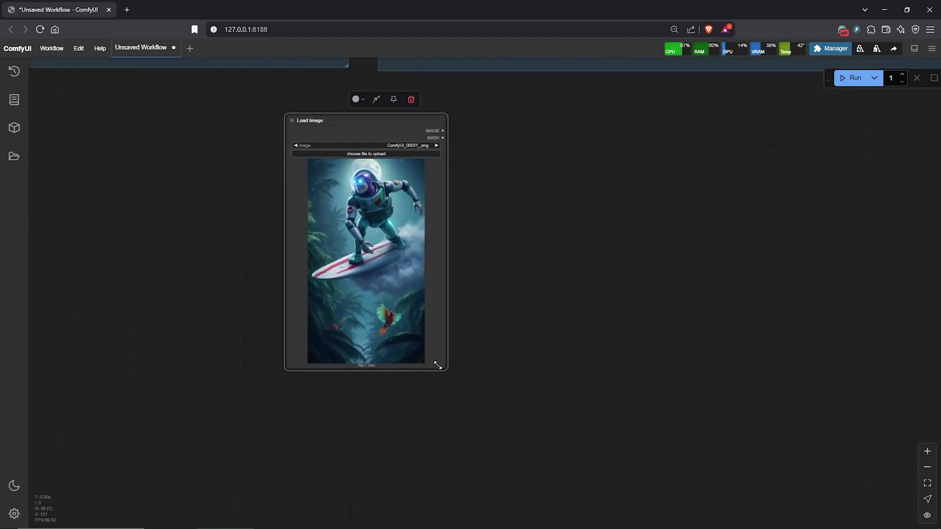
left_click_drag(437, 365, 425, 355)
Step: Add a Resize Image node fed by the new Load Image node, with width and height converted to inputs
double_click(482, 204)
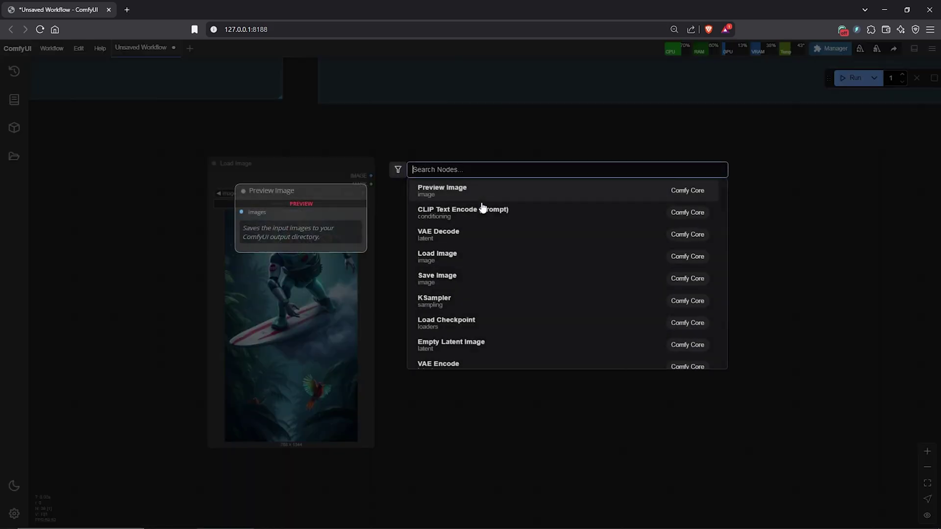
type("resize")
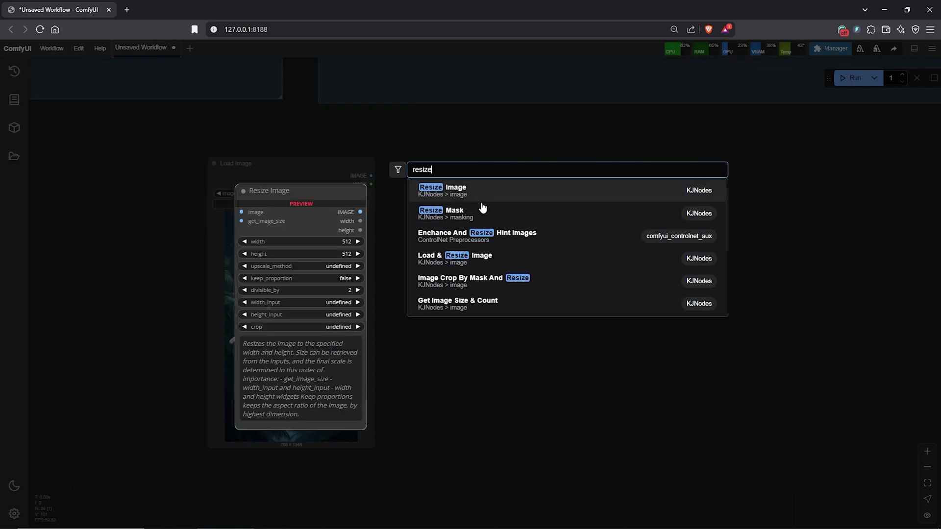
key("Return")
left_click_drag(506, 175, 519, 150)
scroll(512, 168, "up", 1)
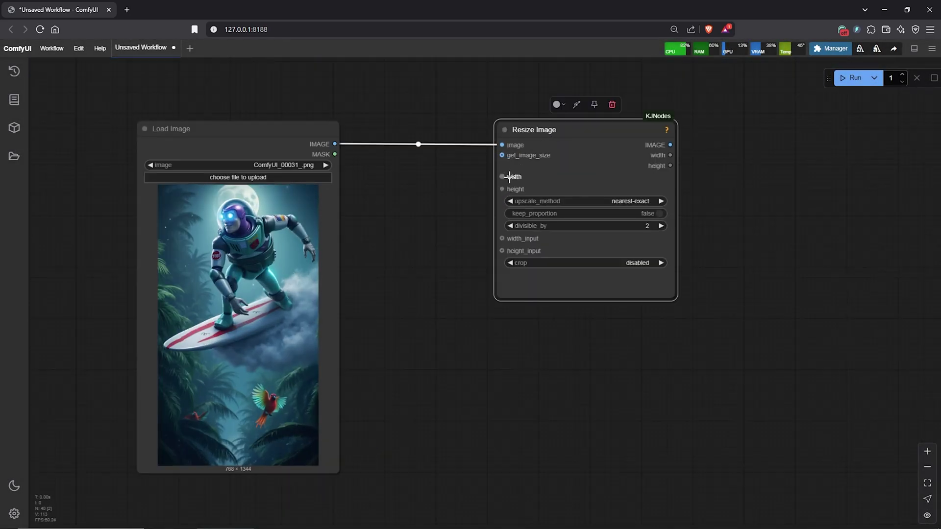
Step: Add two Get nodes beside the new Resize Image node and wire them to its width and height inputs
right_click(571, 152)
left_click(589, 149)
left_click_drag(447, 136, 439, 180)
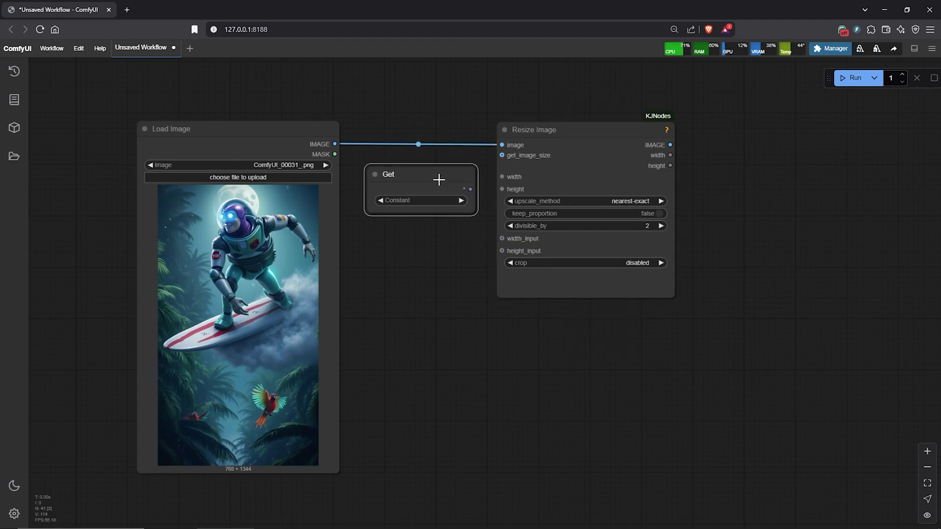
left_click_drag(570, 136, 604, 136)
left_click_drag(444, 177, 449, 237, "alt")
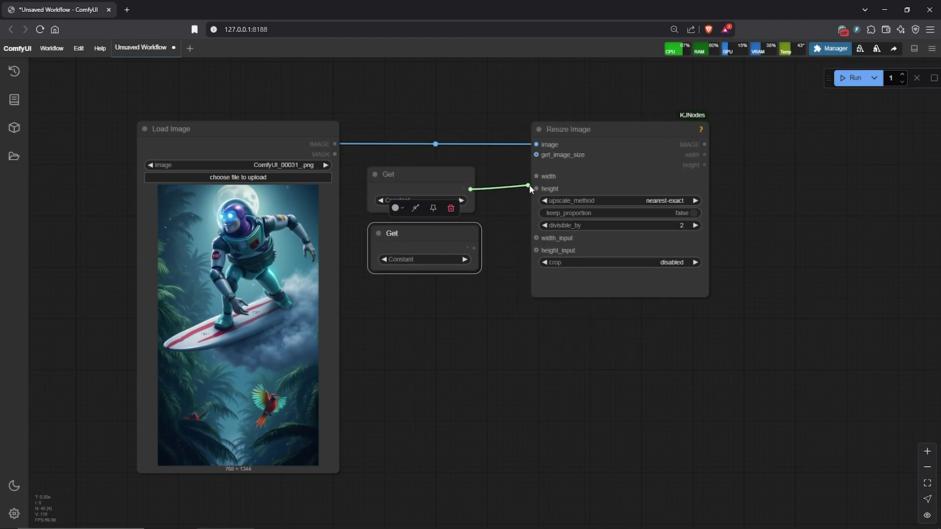
left_click_drag(531, 184, 536, 176)
Step: Assign the Width and Height constants to the two Get nodes and collapse both
left_click(435, 201)
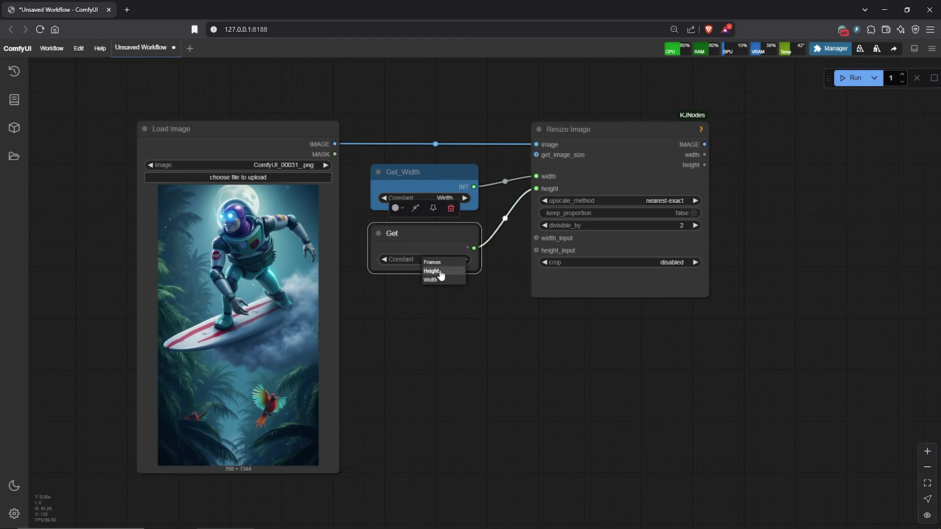
left_click(440, 271)
left_click(379, 233)
left_click(379, 173)
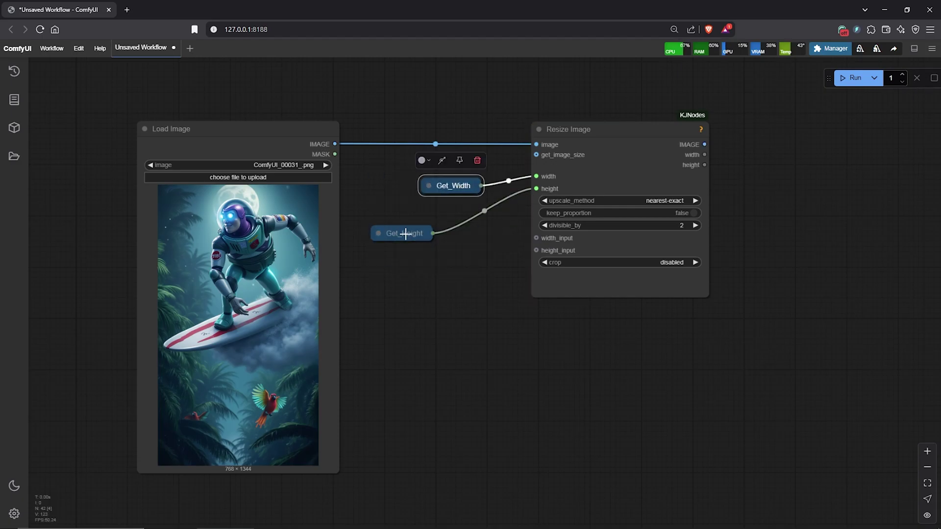
Step: Connect the new Resize Image node's IMAGE output to the start_image input of the Wan control-video node
scroll(475, 240, "down", 2)
scroll(689, 196, "down", 3)
scroll(689, 195, "down", 2)
left_click_drag(689, 196, 580, 332)
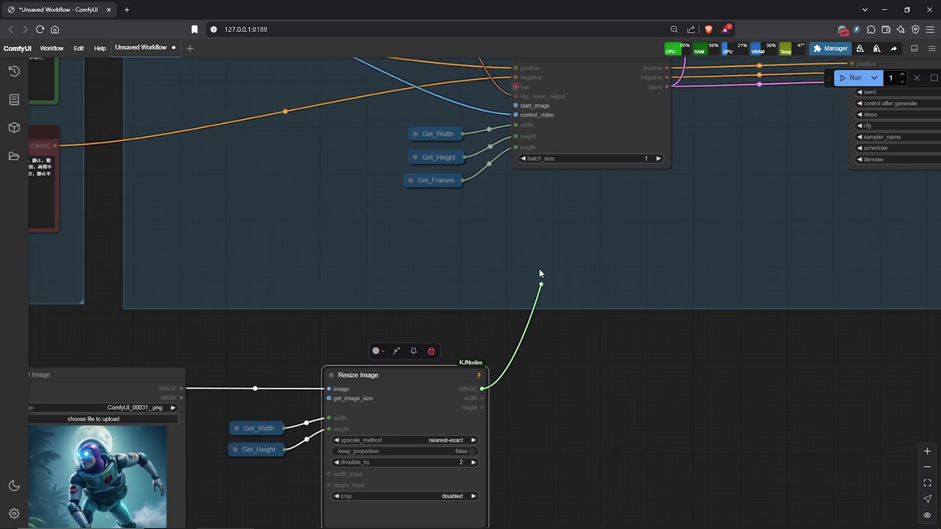
mouse_move(523, 128)
left_mouse_down()
mouse_move(516, 105)
mouse_move(516, 125)
left_mouse_up()
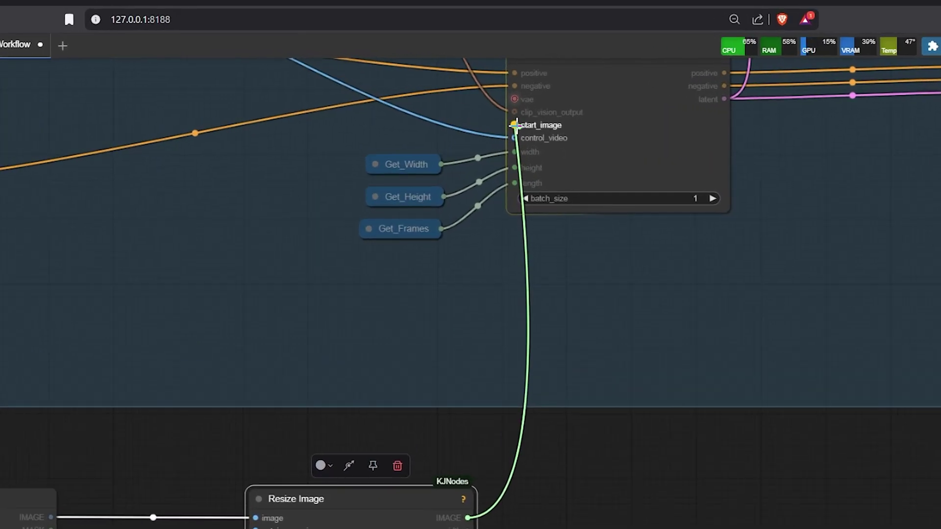
scroll(540, 345, "down", 5)
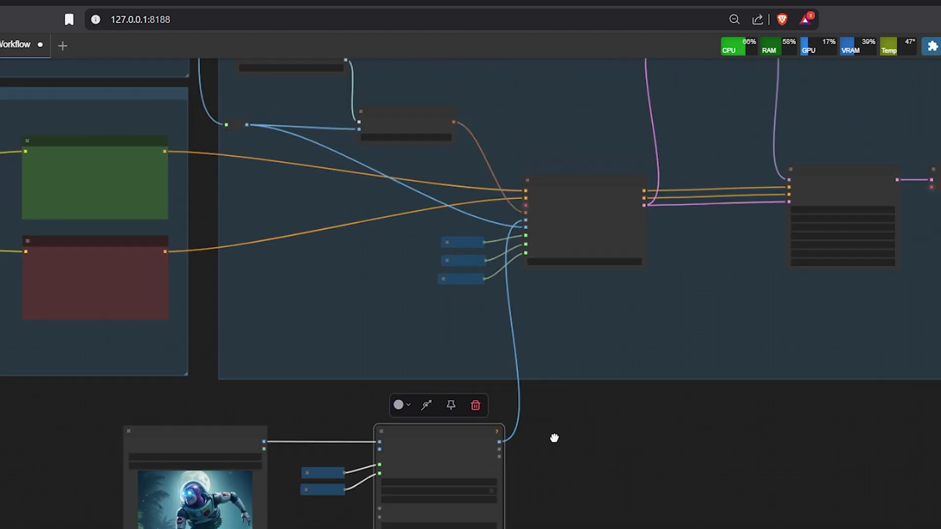
scroll(579, 383, "down", 3)
left_click_drag(560, 434, 457, 467)
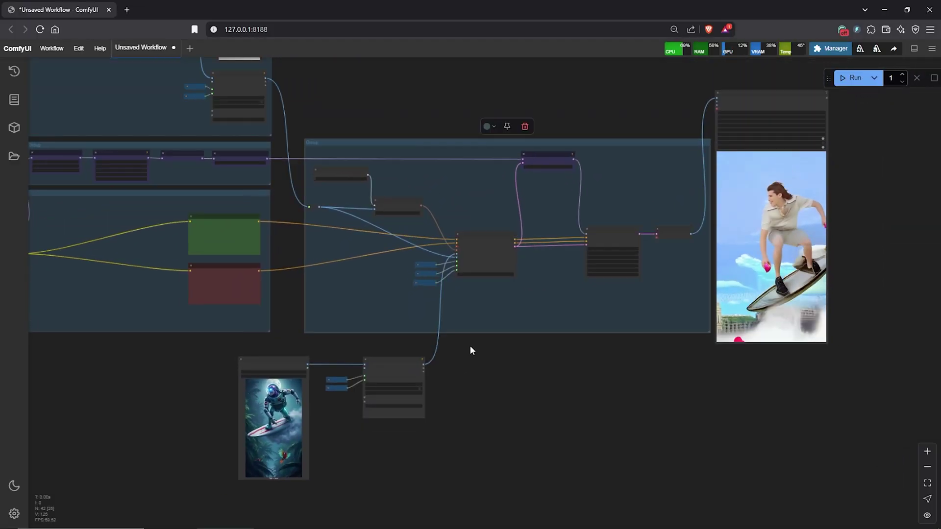
Step: Group the start-image Load, Get and Resize nodes and place the group directly beneath the sampling group
left_click_drag(469, 350, 263, 464)
scroll(358, 447, "up", 6)
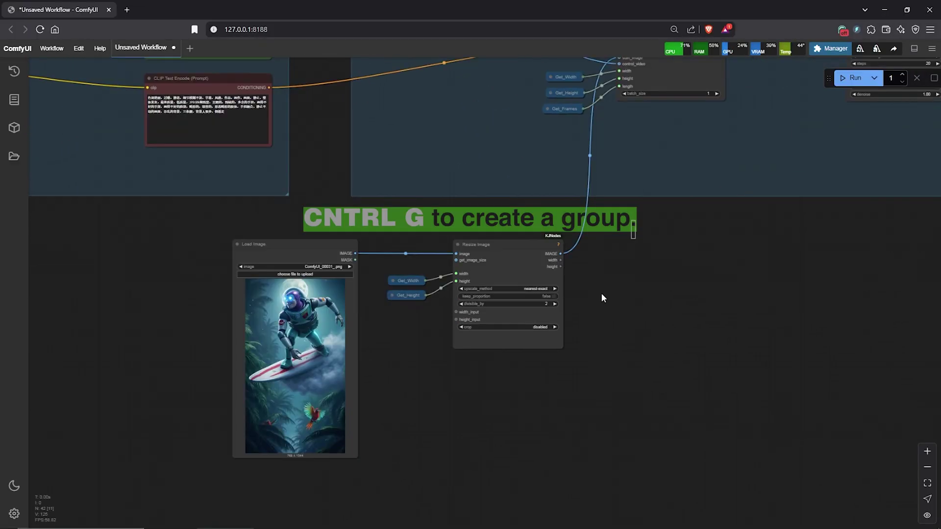
left_click_drag(632, 222, 146, 482)
key("ctrl+g")
left_click_drag(406, 230, 466, 219)
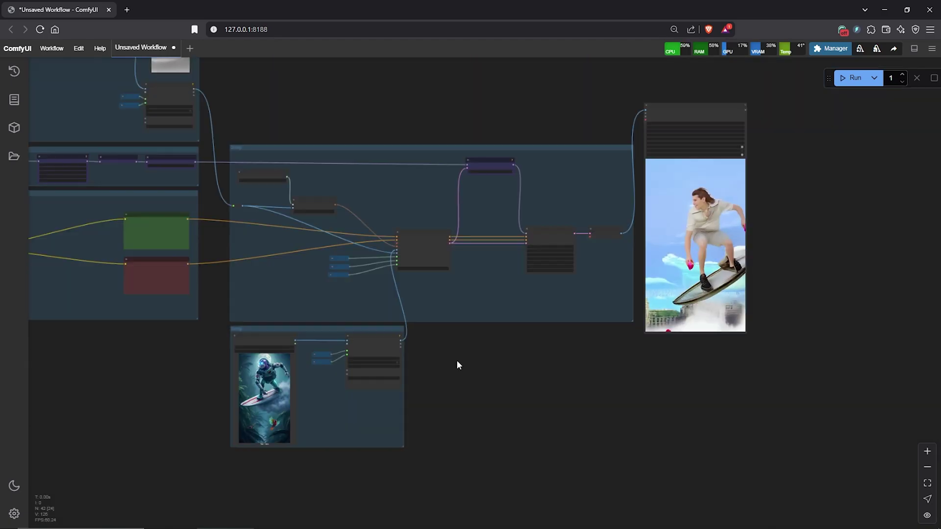
Step: Replace the positive prompt with the copied text beginning "3D Style, A heroic Buzz Lightyear gliding on a massive bubble above a moonlit jungle canopy"
scroll(458, 361, "down", 3)
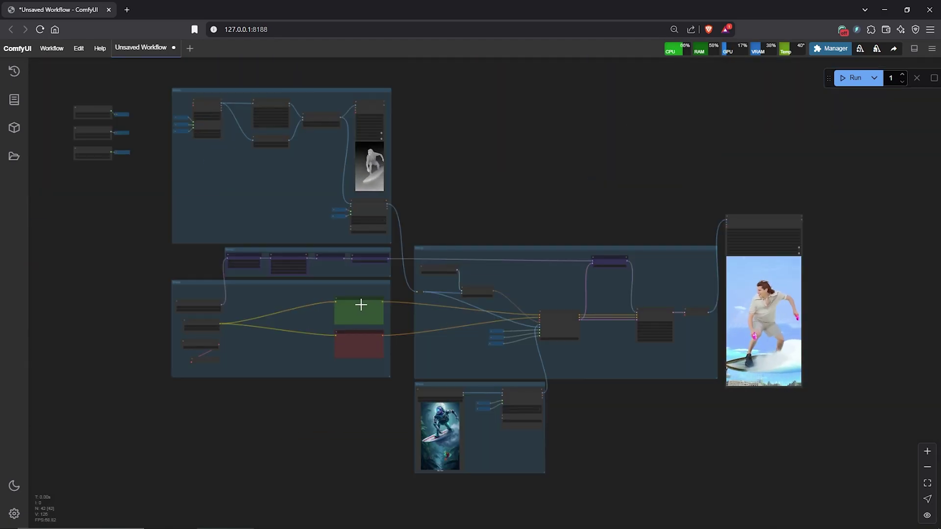
scroll(357, 312, "up", 3)
scroll(358, 312, "up", 8)
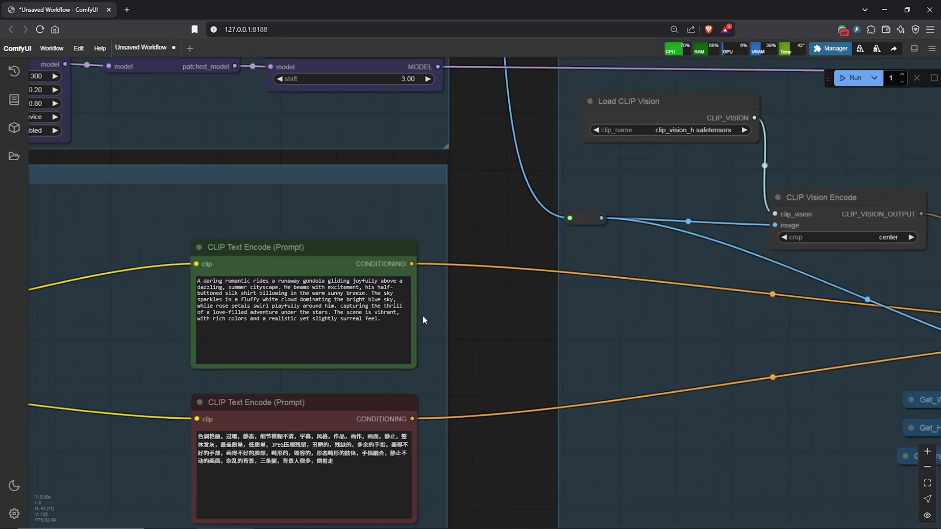
left_click_drag(492, 314, 731, 282)
left_click_drag(595, 289, 331, 234)
key("BackSpace")
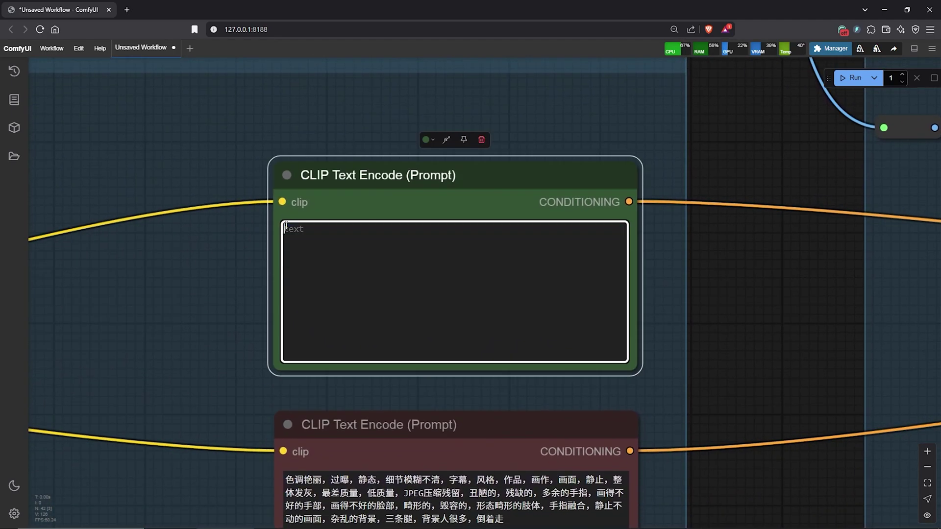
right_click(312, 237)
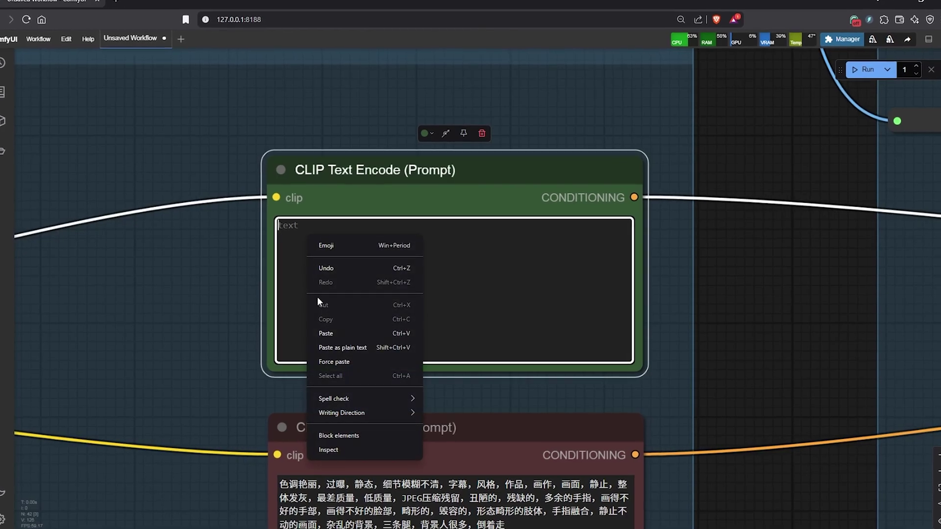
left_click(327, 334)
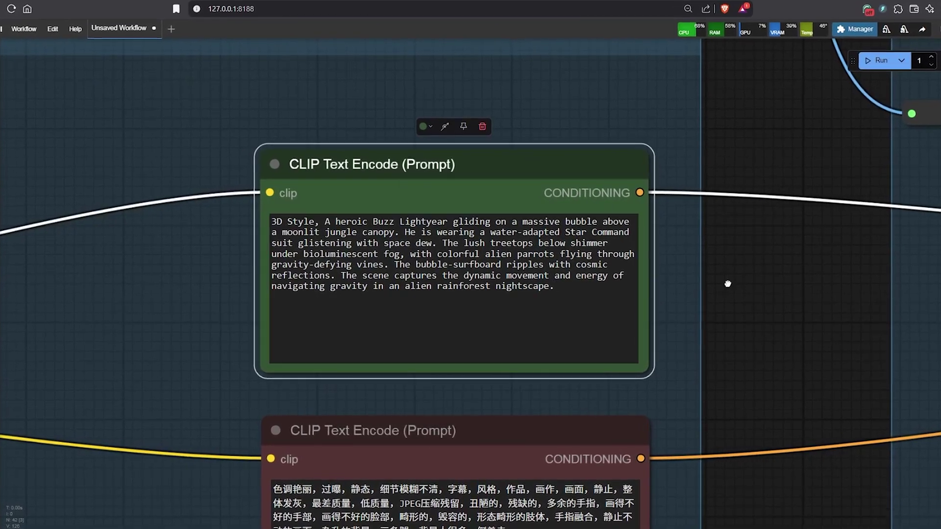
left_click(722, 284)
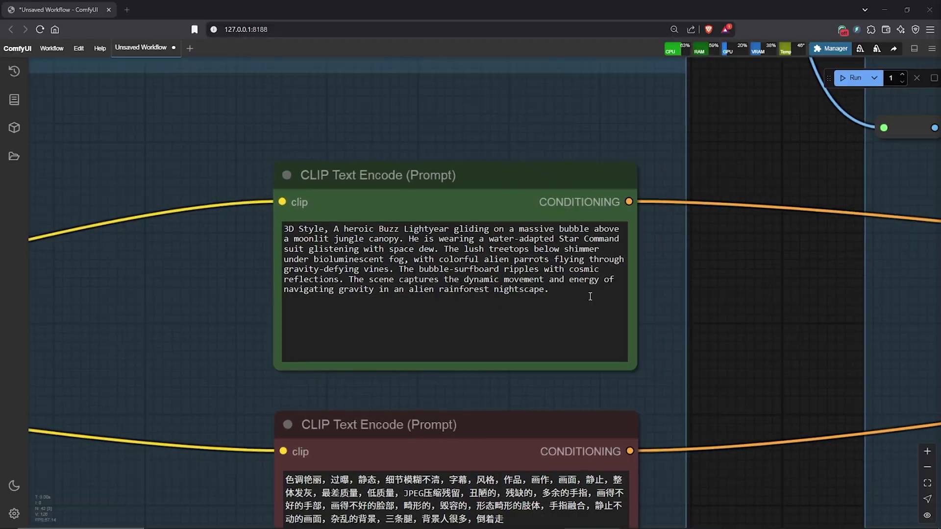
Step: Set the Frames constant's value to 65 and confirm it
scroll(623, 384, "down", 10)
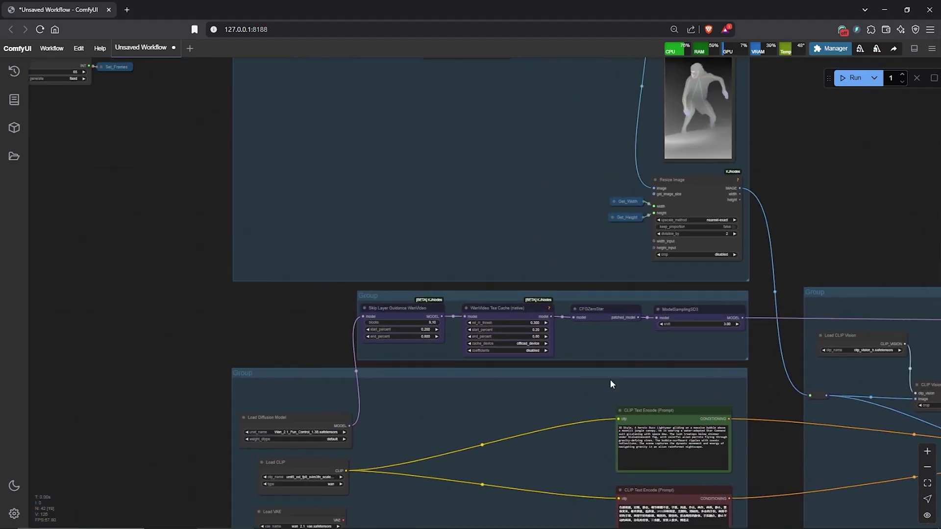
left_click_drag(236, 317, 647, 528)
scroll(402, 259, "up", 8)
left_click(375, 363)
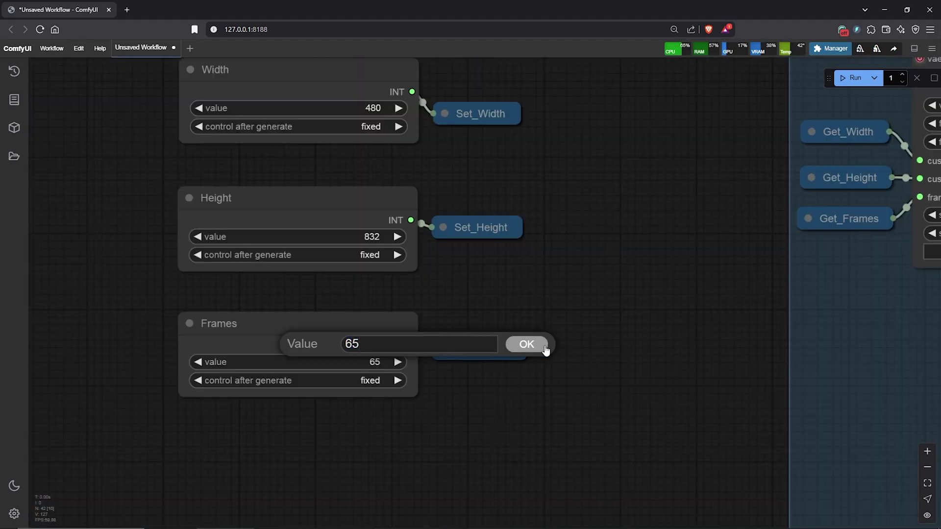
left_click(526, 344)
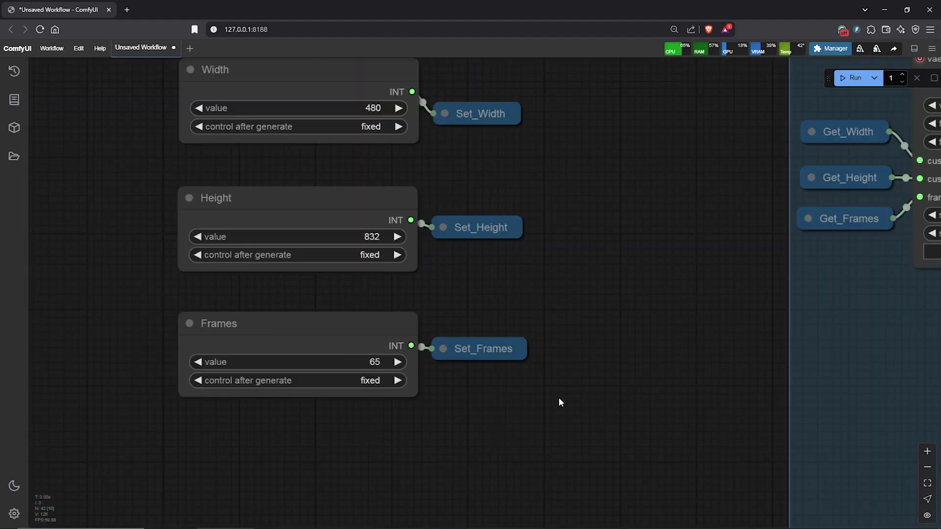
Step: Fit the whole workflow in view and run it to generate the video from the start image and new prompt
scroll(610, 402, "down", 4)
left_click_drag(615, 465, 387, 320)
scroll(386, 321, "down", 3)
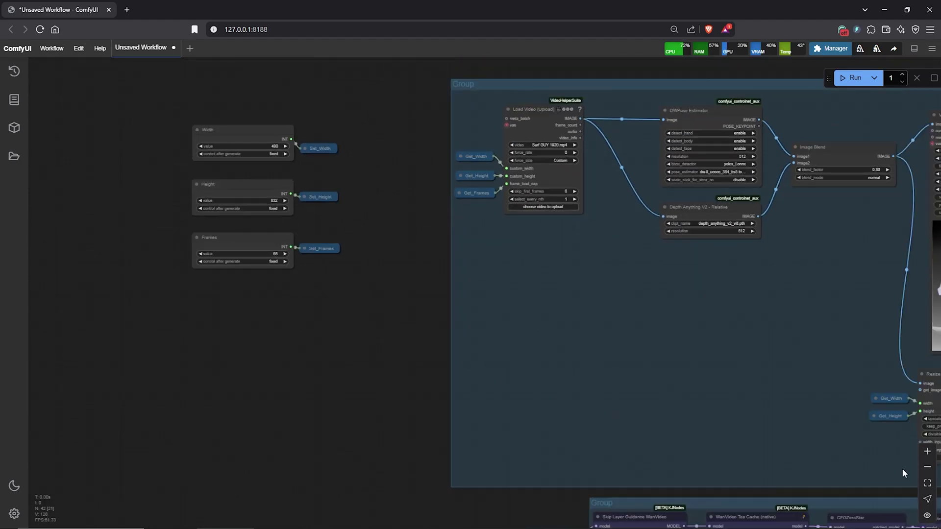
left_click(926, 485)
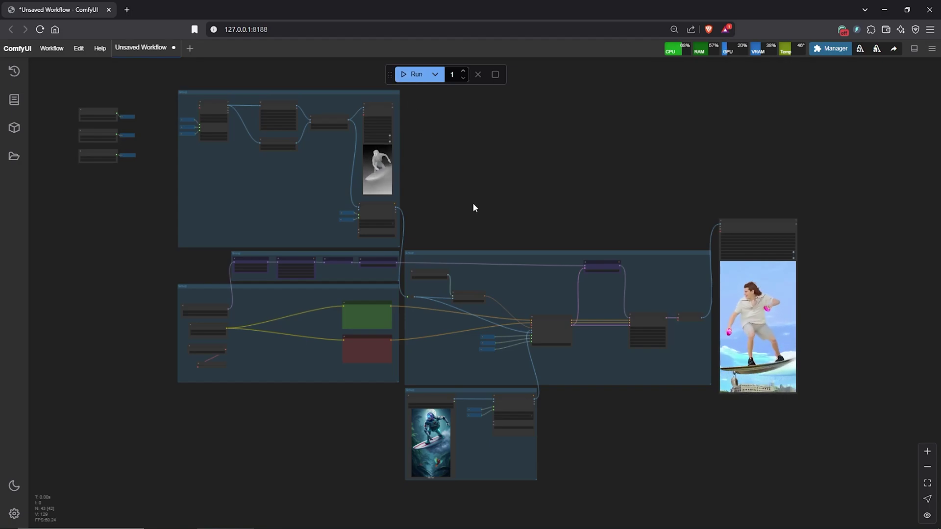
scroll(474, 203, "up", 1)
left_click_drag(474, 203, 471, 203)
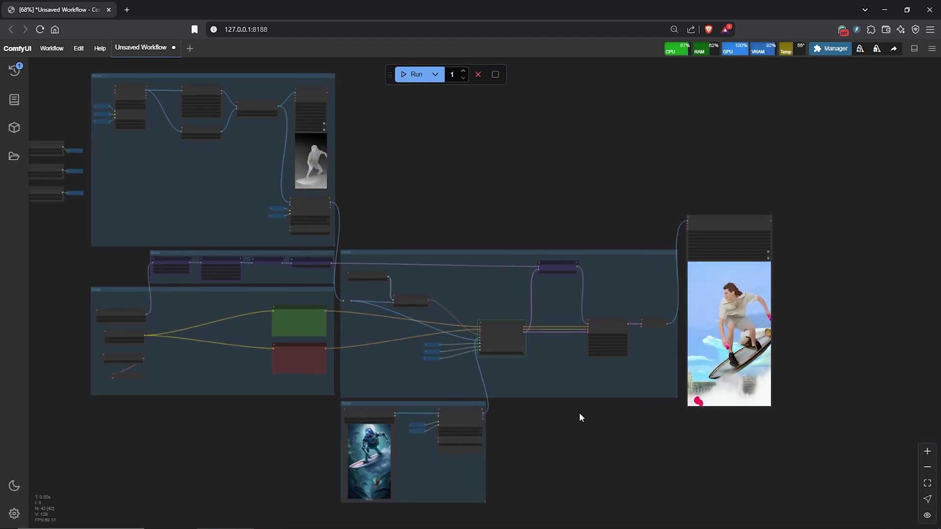
Step: Follow the run through the sampling group, then examine the generated video and settings in the Video Combine node
scroll(580, 417, "up", 7)
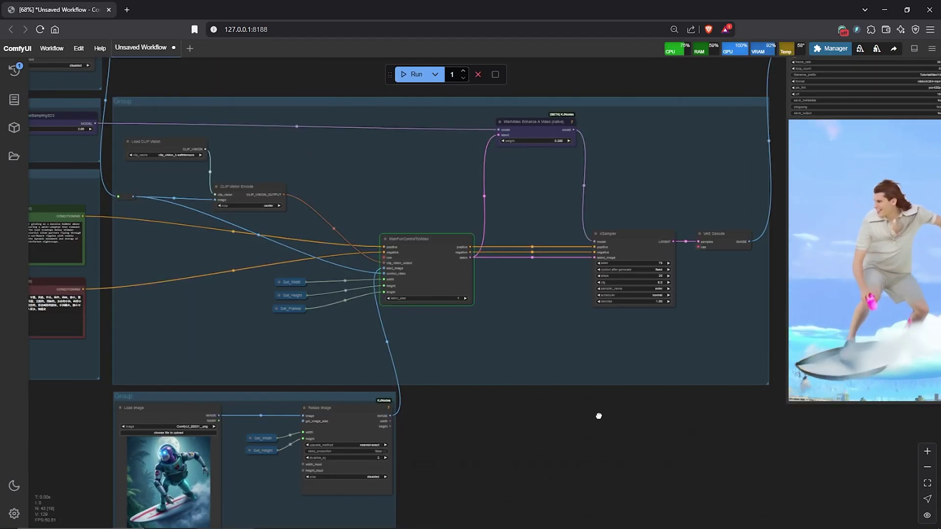
left_click_drag(603, 416, 666, 431)
scroll(624, 407, "up", 1)
scroll(657, 431, "up", 1)
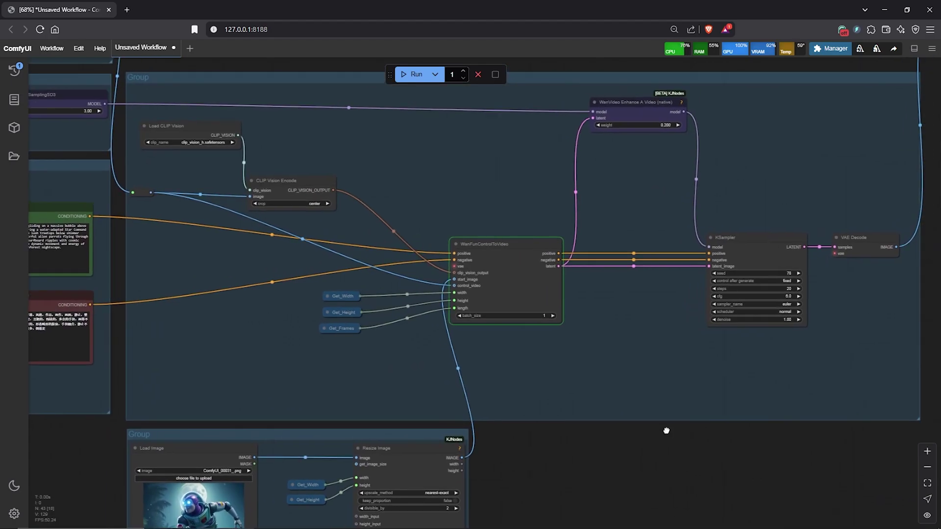
scroll(901, 385, "up", 1)
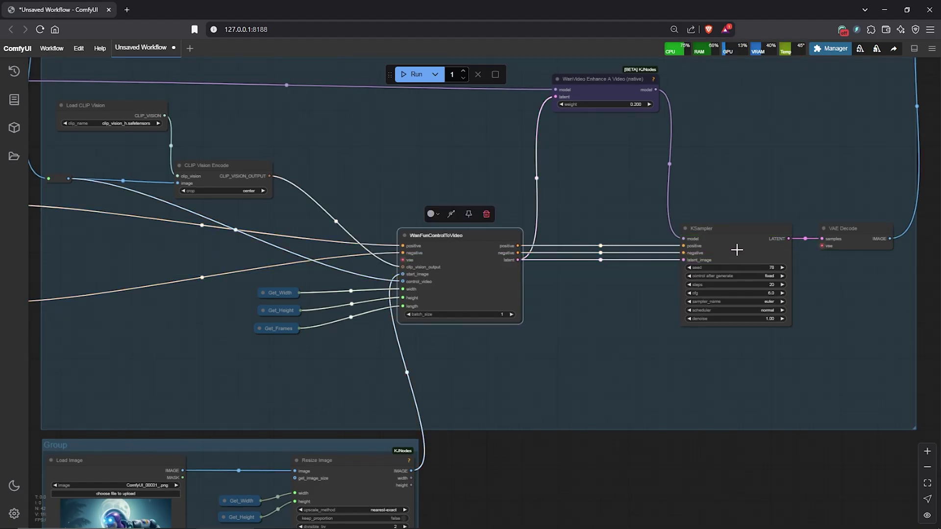
left_click_drag(845, 359, 641, 357)
scroll(566, 372, "down", 3)
scroll(604, 379, "down", 1)
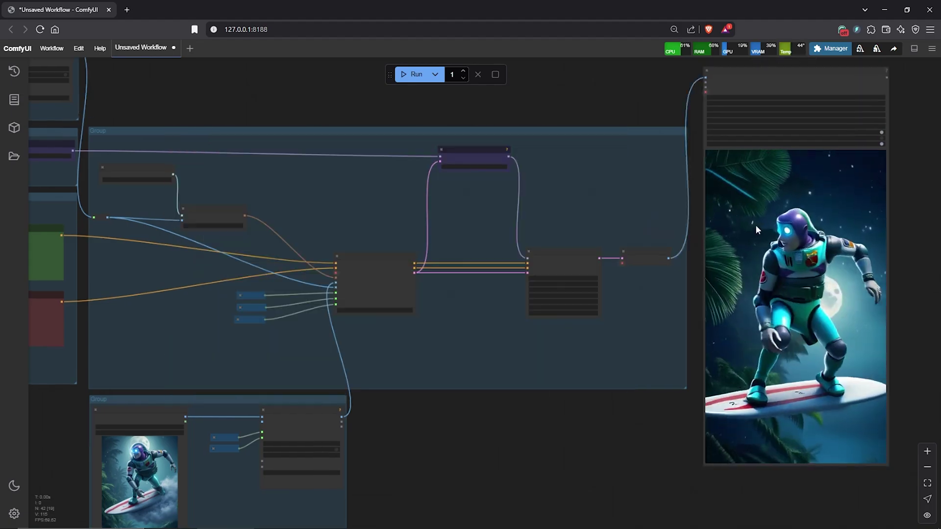
scroll(883, 169, "up", 5)
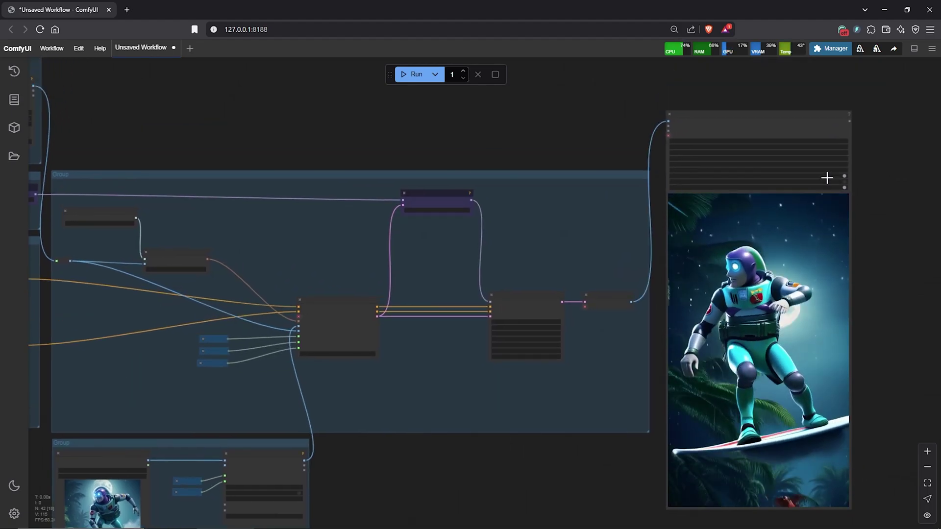
scroll(854, 167, "up", 4)
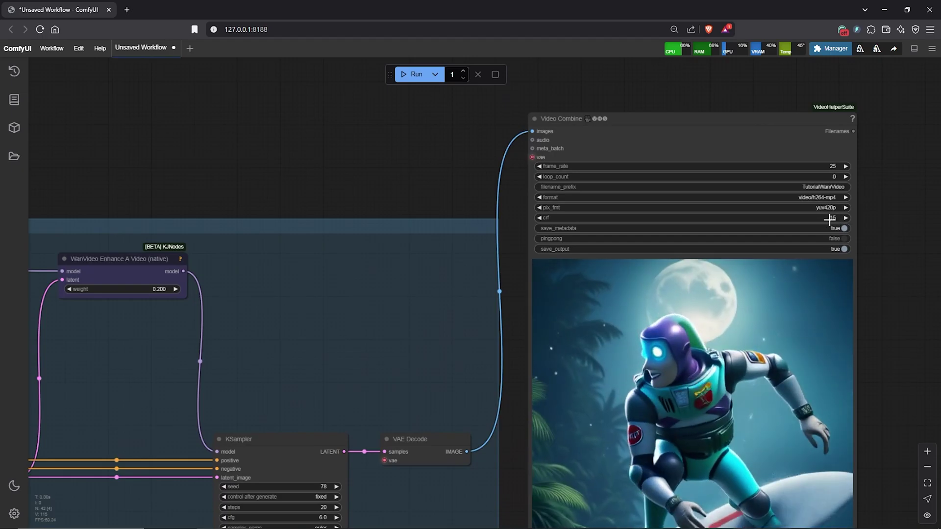
scroll(889, 222, "down", 5)
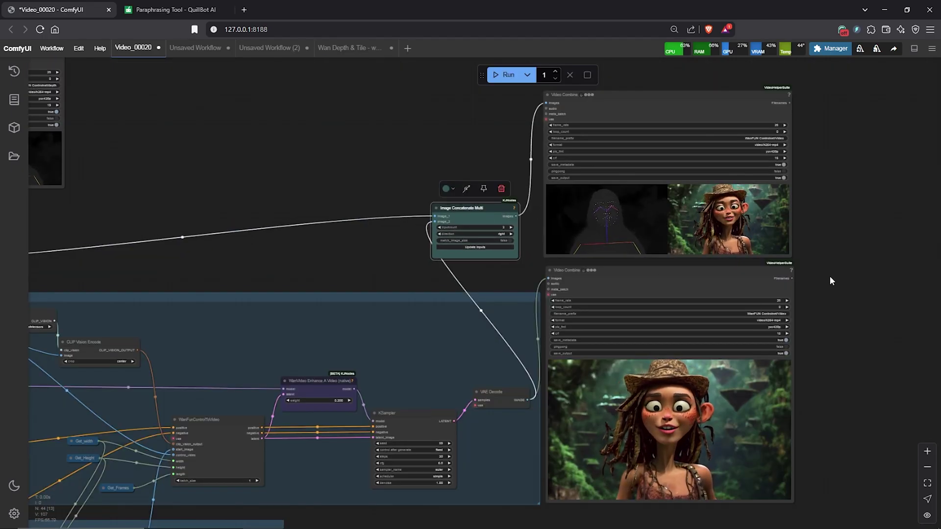
Step: In the Video_00020 workflow, move the side-by-side comparison's Video Combine node next to the output Video Combine node and compare the two previews
left_click_drag(814, 306, 515, 306)
left_click_drag(327, 99, 596, 282)
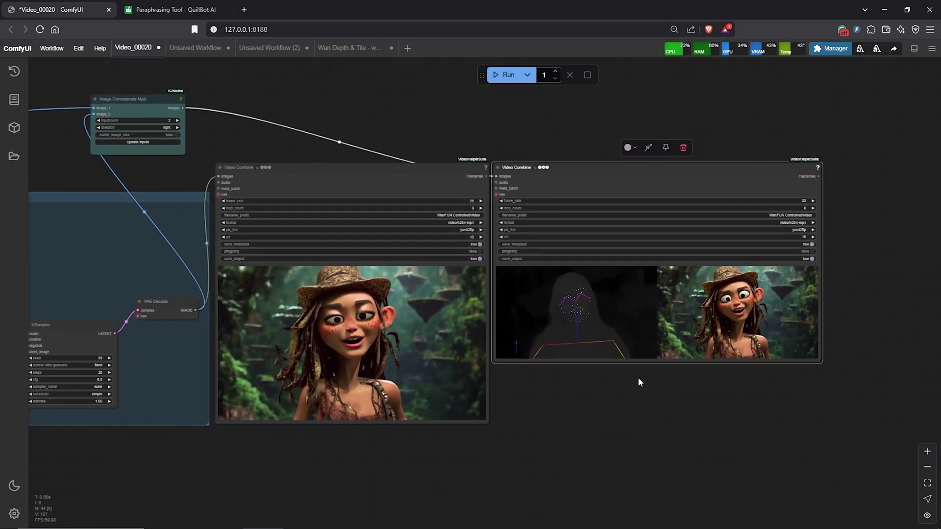
scroll(639, 379, "up", 1)
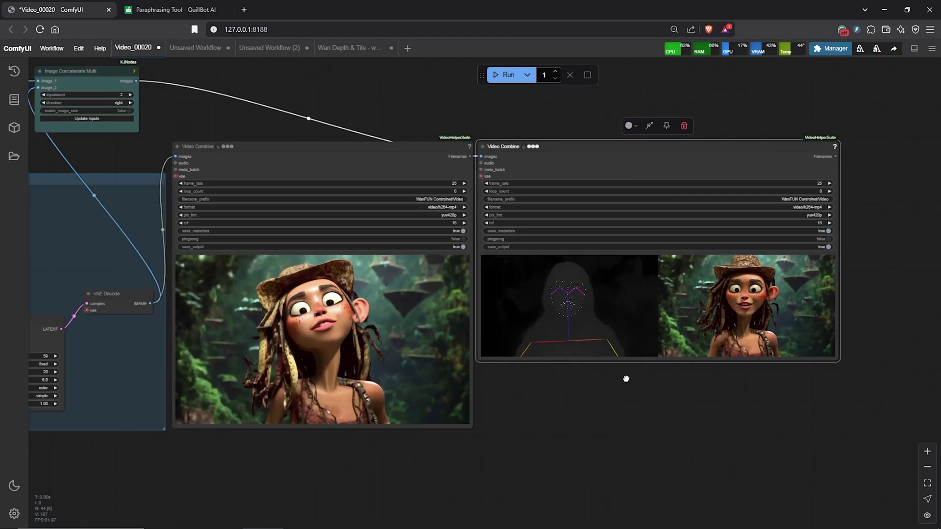
left_click_drag(626, 378, 570, 382)
scroll(570, 382, "up", 1)
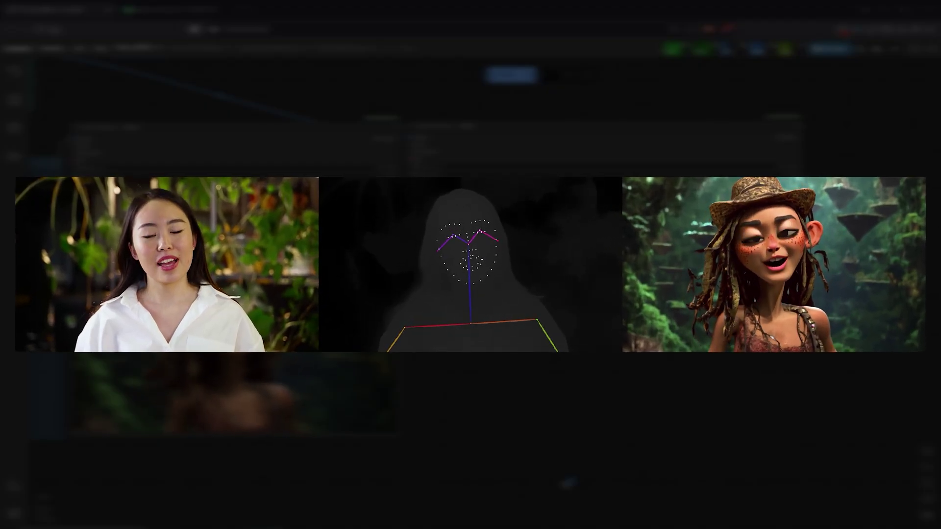